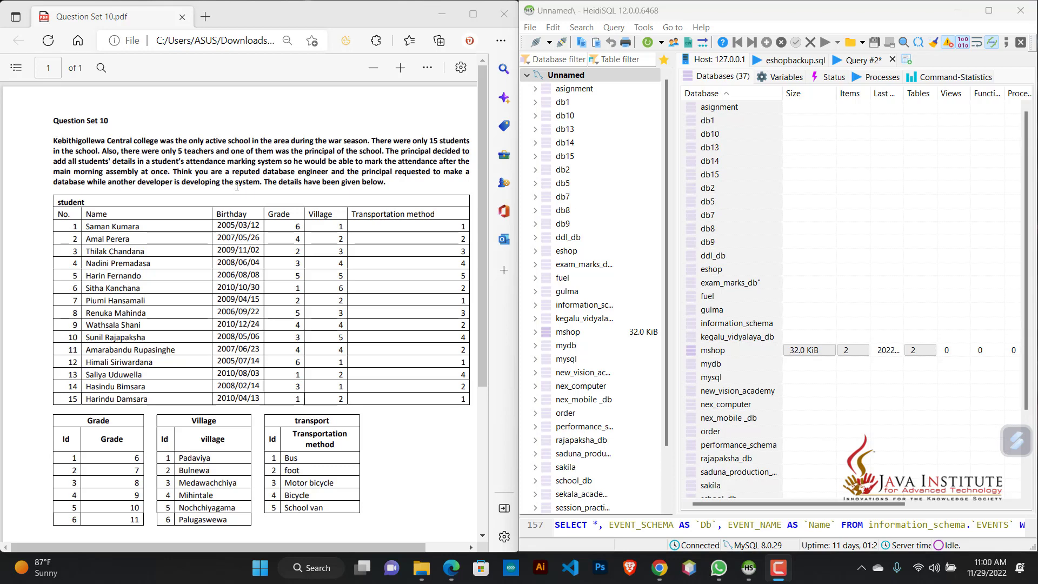
Step: Create a database named kebithigollewa_school on the server, using the name given in the question PDF
scroll(239, 175, "down", 5)
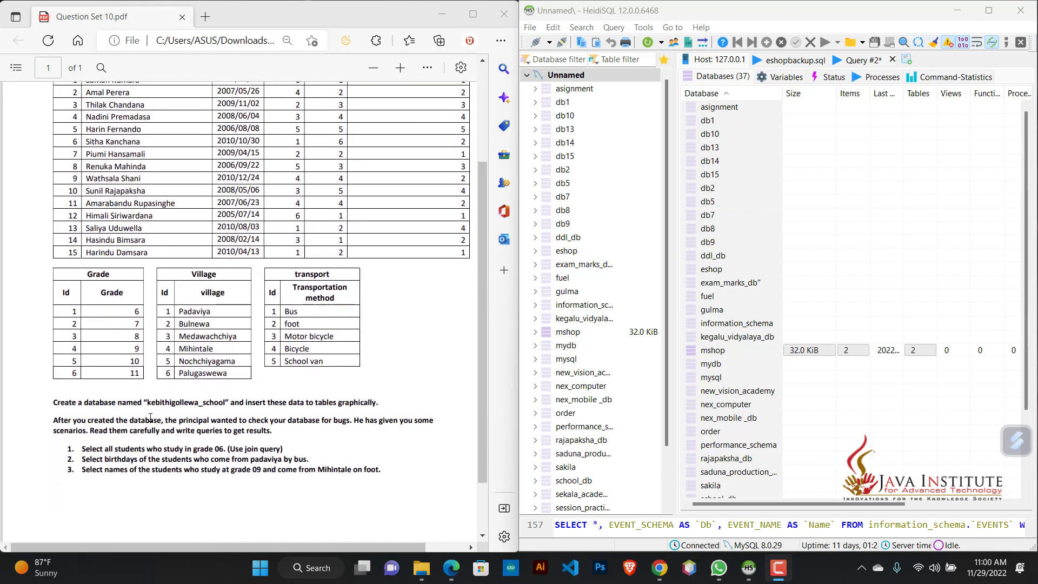
double_click(210, 402)
key("ctrl+c")
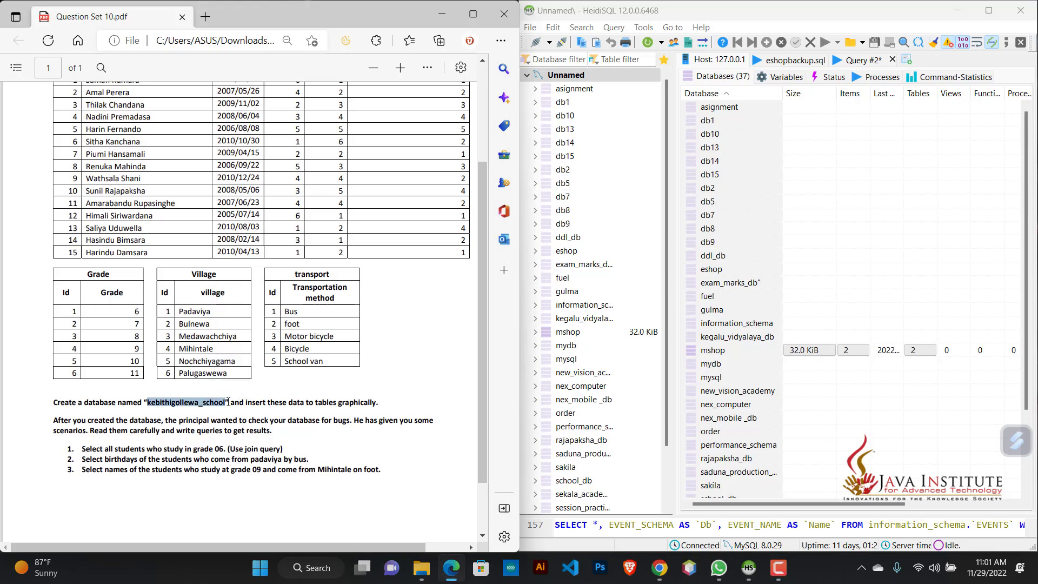
right_click(583, 75)
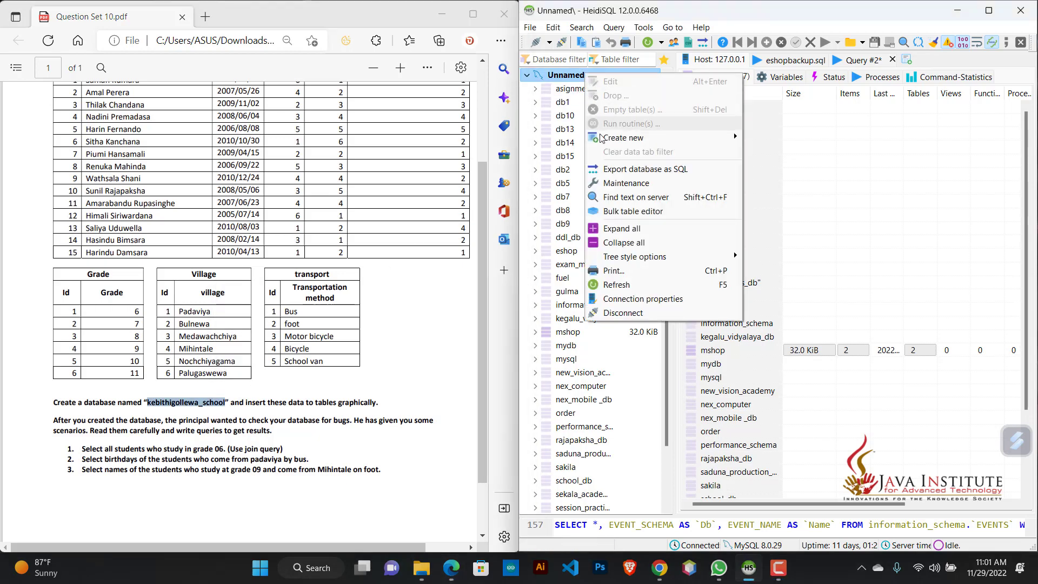
mouse_move(601, 138)
left_click(758, 140)
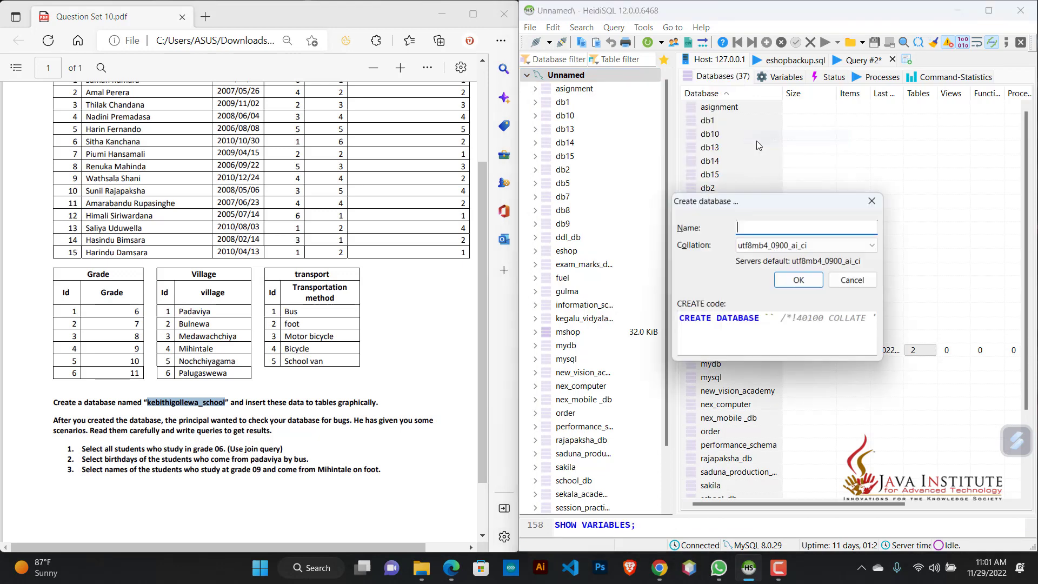
key("ctrl+v")
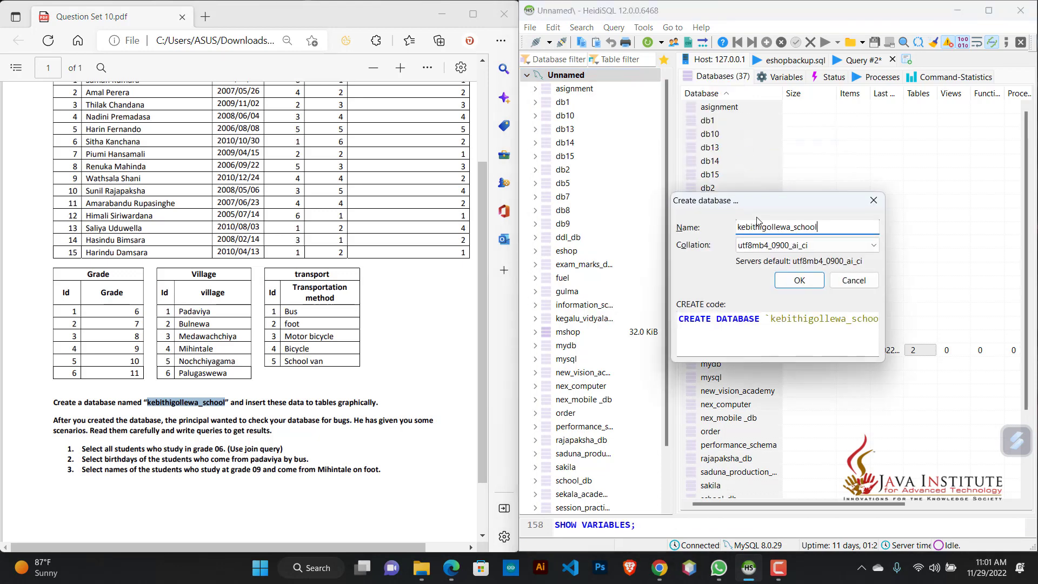
left_click(788, 282)
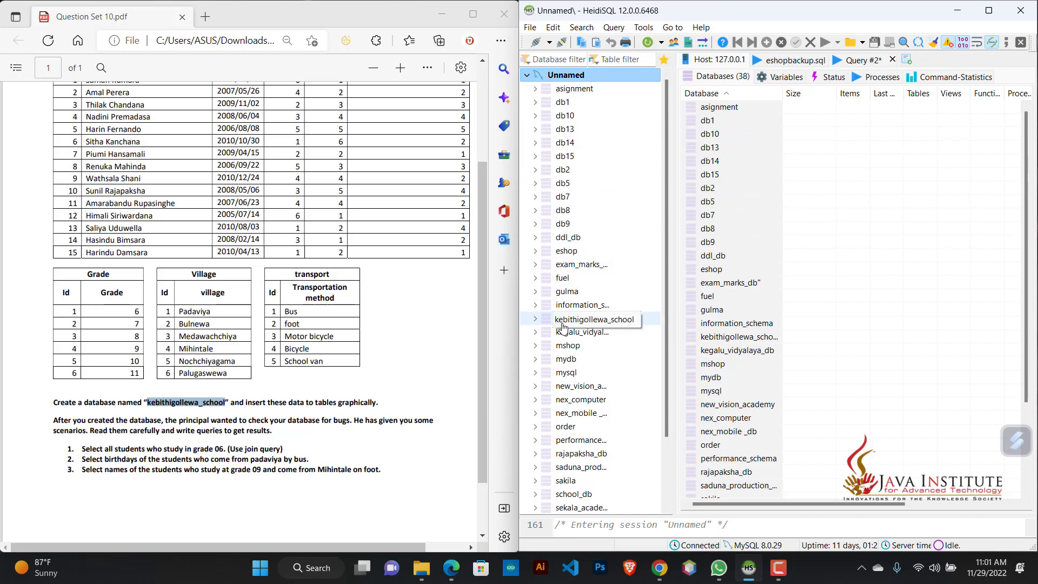
Step: Start a new table in the kebithigollewa_school database
scroll(28, 200, "up", 3)
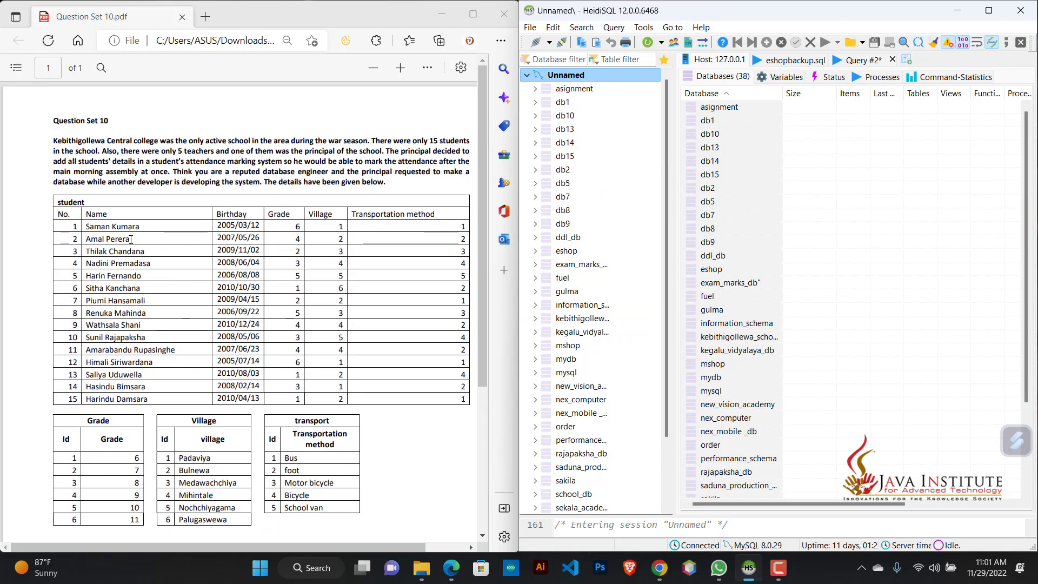
left_click(574, 321)
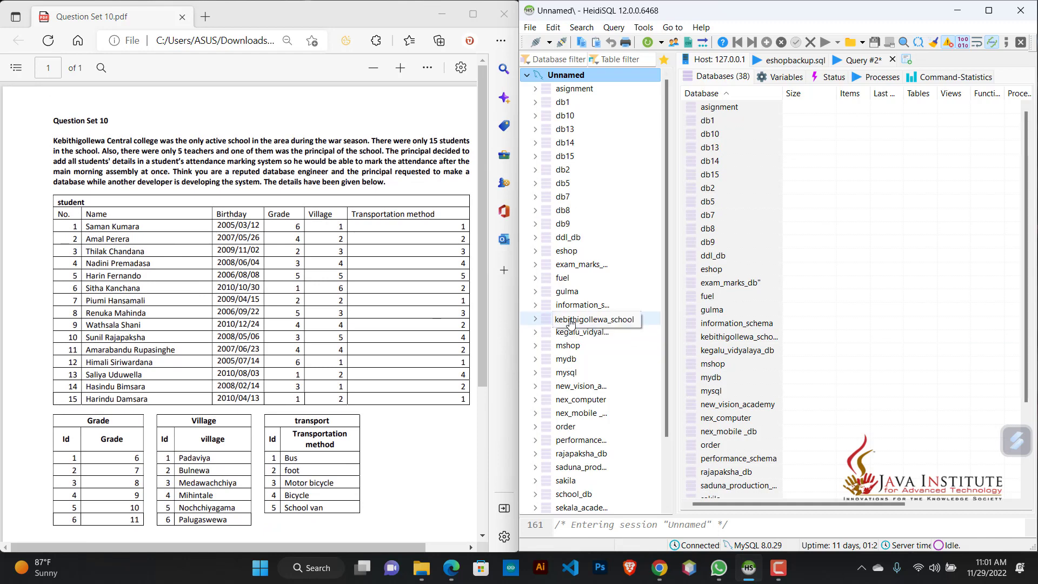
right_click(574, 320)
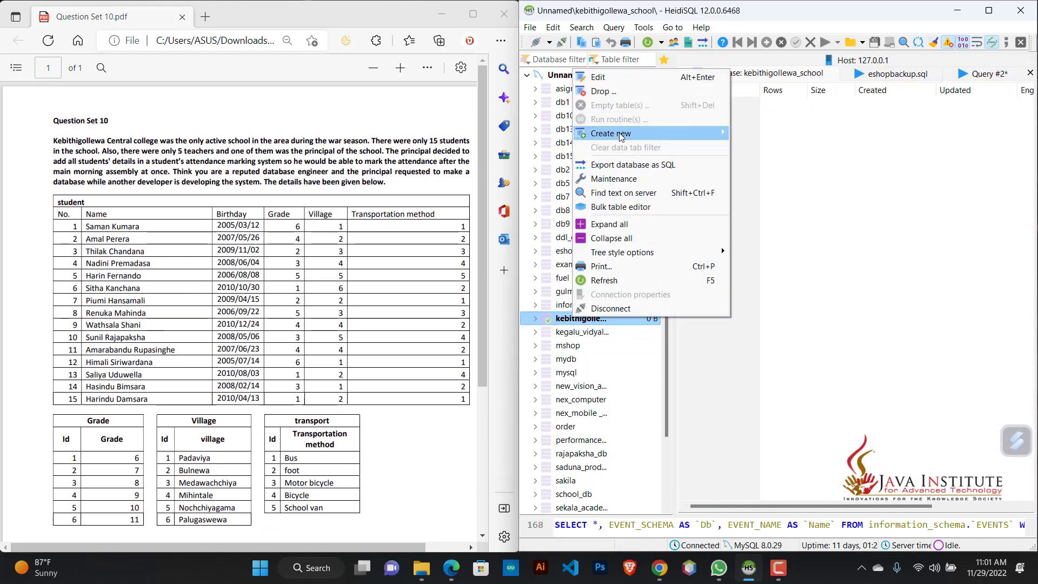
mouse_move(619, 133)
left_click(755, 147)
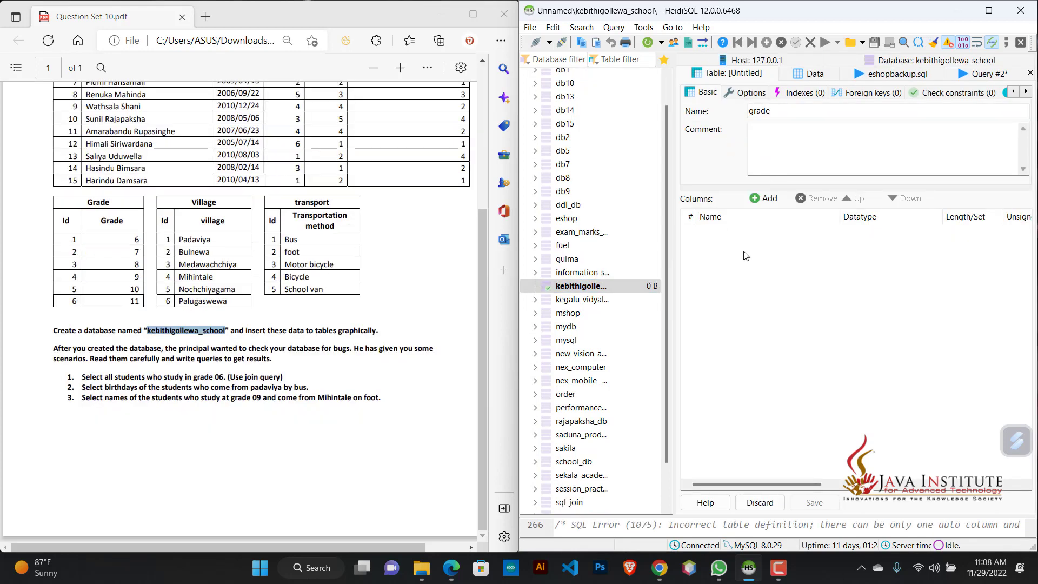
Step: Add two columns named id and grade to the grade table
left_click(759, 198)
type("id")
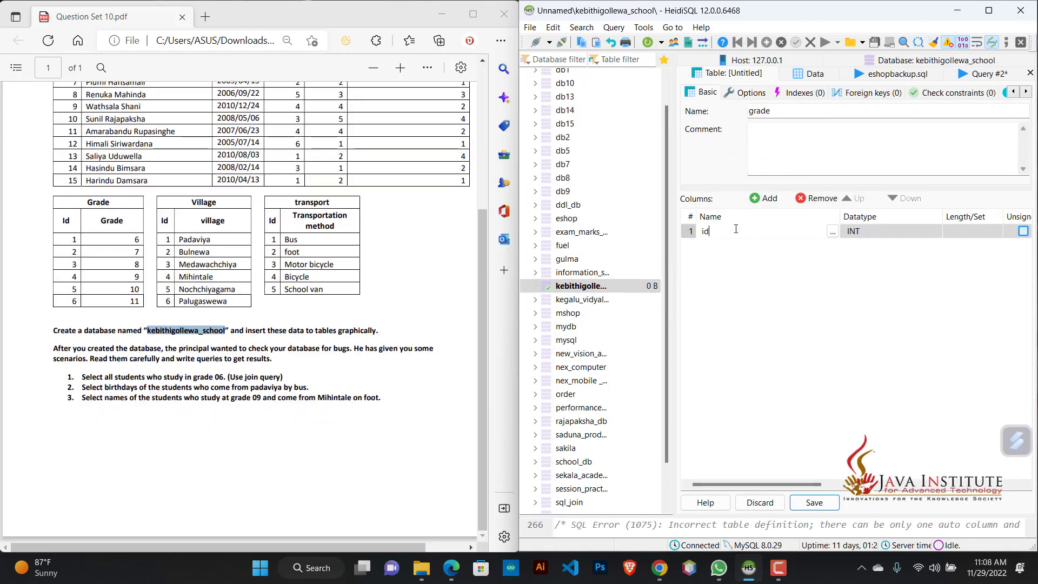
left_click(767, 252)
left_click(762, 199)
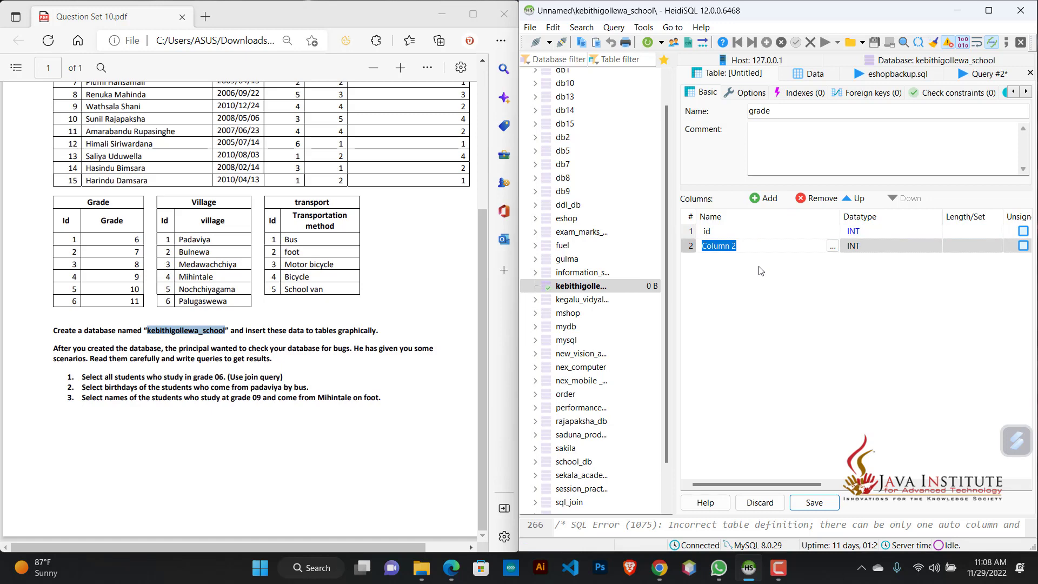
type("gragede")
key("Return")
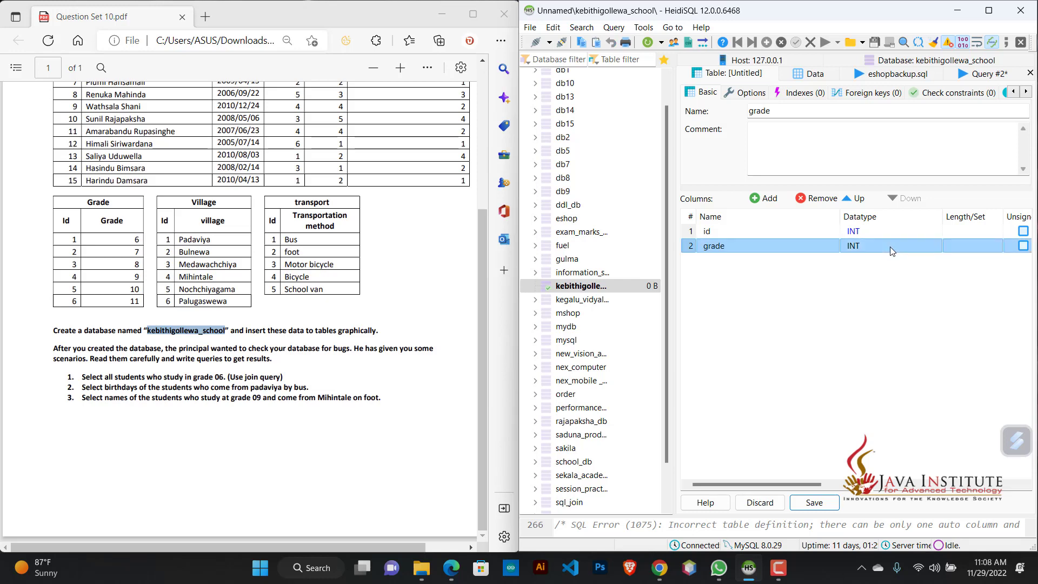
Step: Set the datatype of the grade column to VARCHAR
left_click(890, 246)
scroll(897, 324, "down", 3)
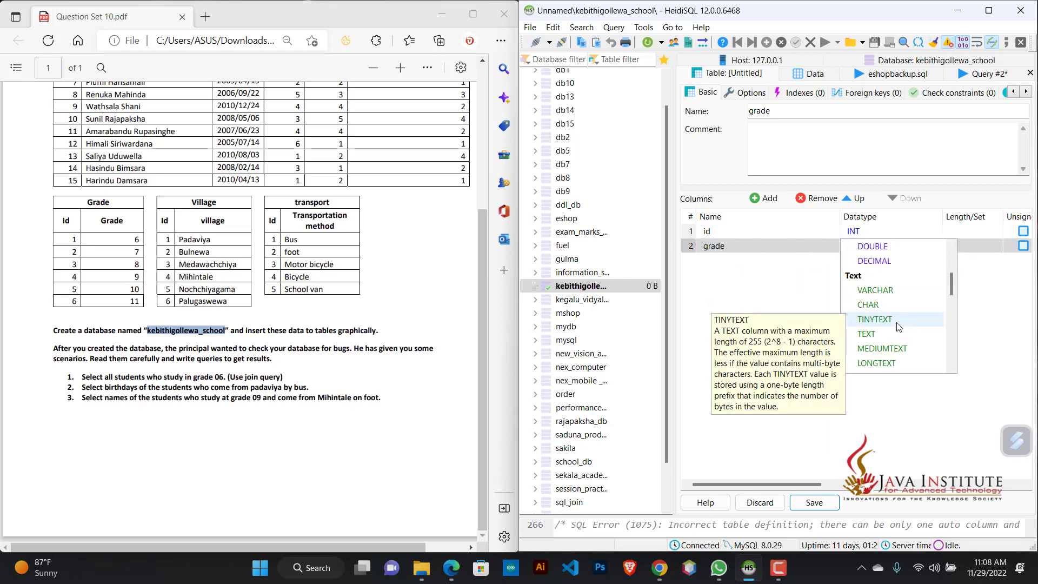
left_click(899, 290)
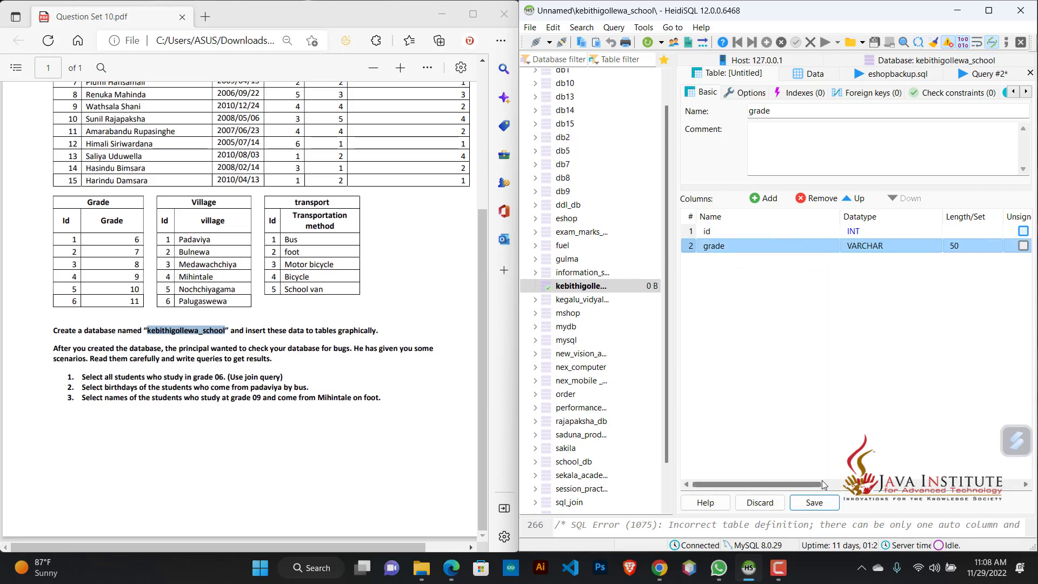
Step: Create a PRIMARY index on the id column of the grade table
mouse_move(822, 484)
left_mouse_down()
mouse_move(898, 484)
mouse_move(824, 483)
left_mouse_up()
left_click(746, 231)
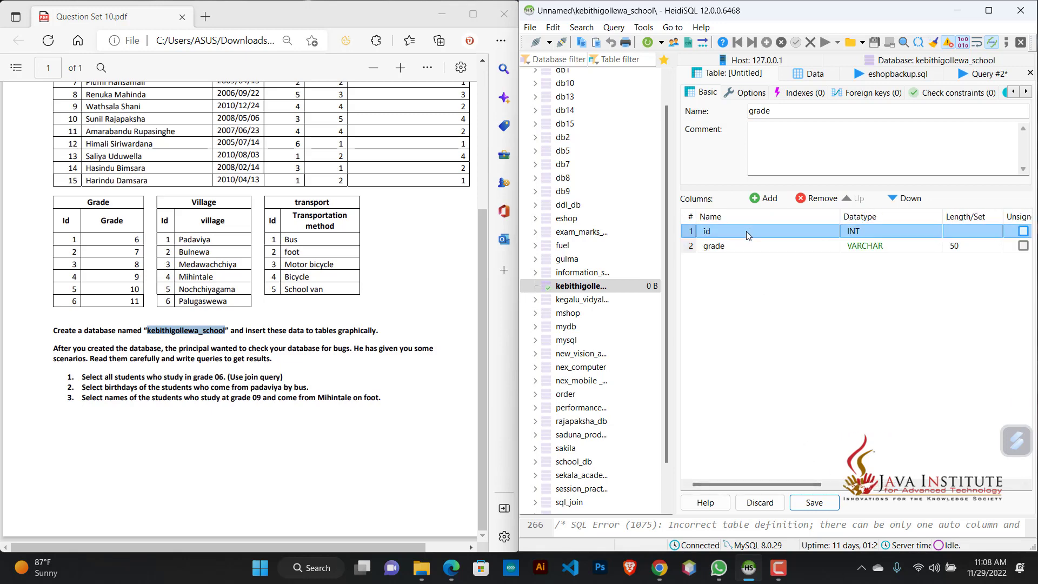
right_click(747, 234)
mouse_move(804, 345)
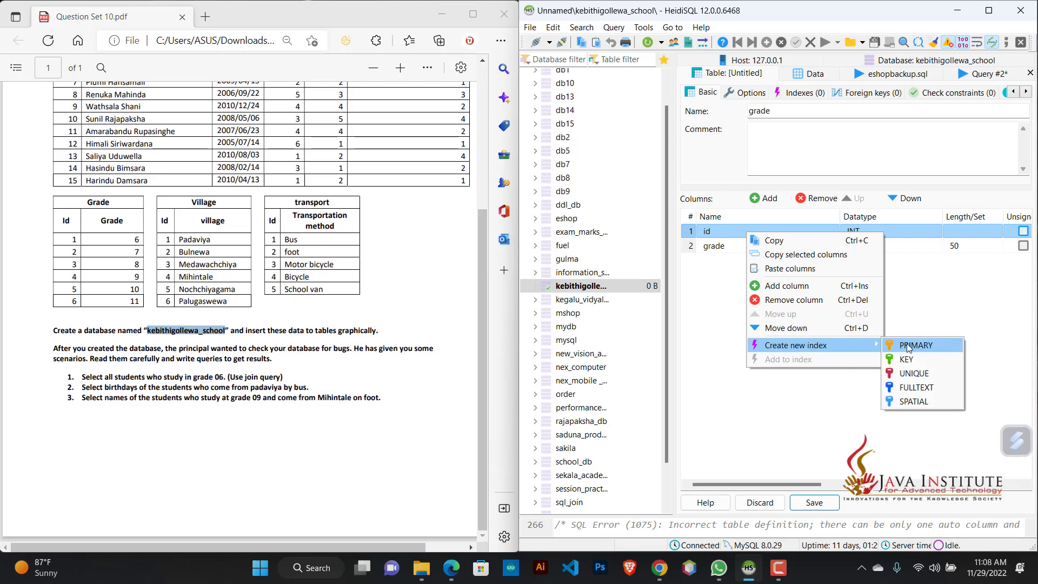
left_click(908, 346)
Step: Set the id column's default to AUTO_INCREMENT and save the grade table
left_click_drag(810, 483, 951, 495)
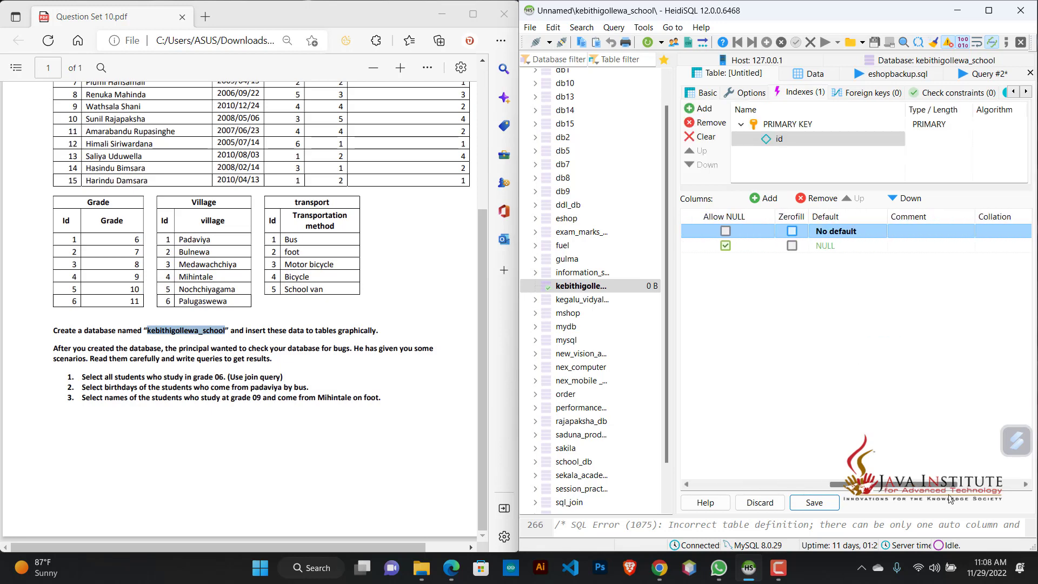
left_click(828, 231)
left_click(830, 365)
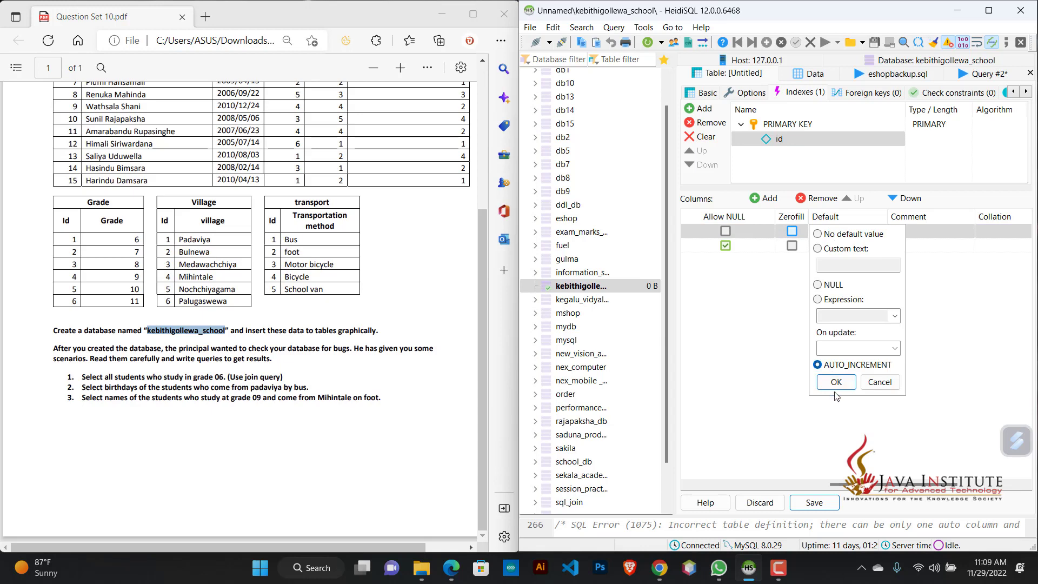
left_click(836, 383)
left_click(819, 502)
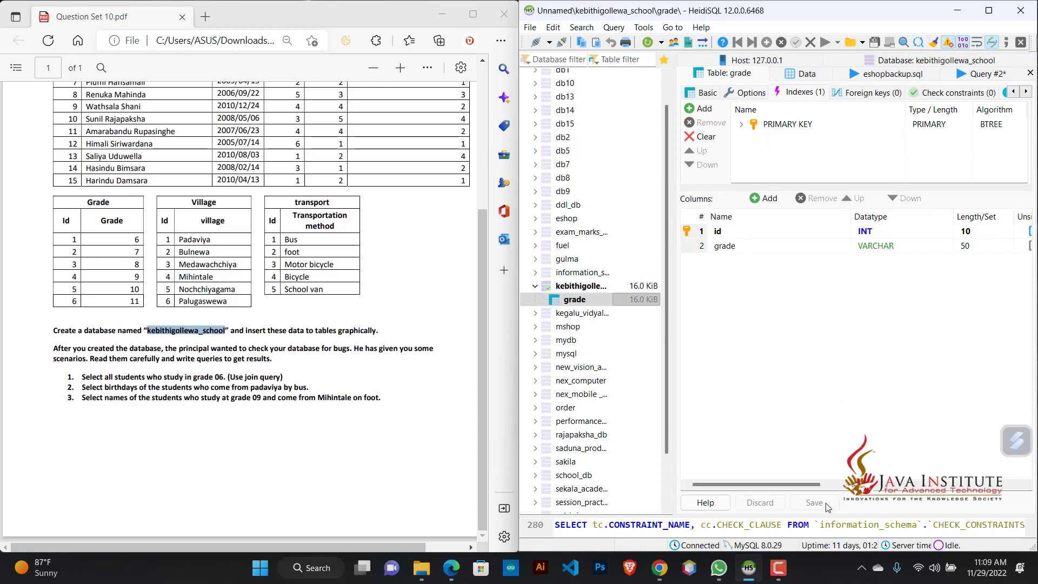
left_click(576, 289)
right_click(567, 289)
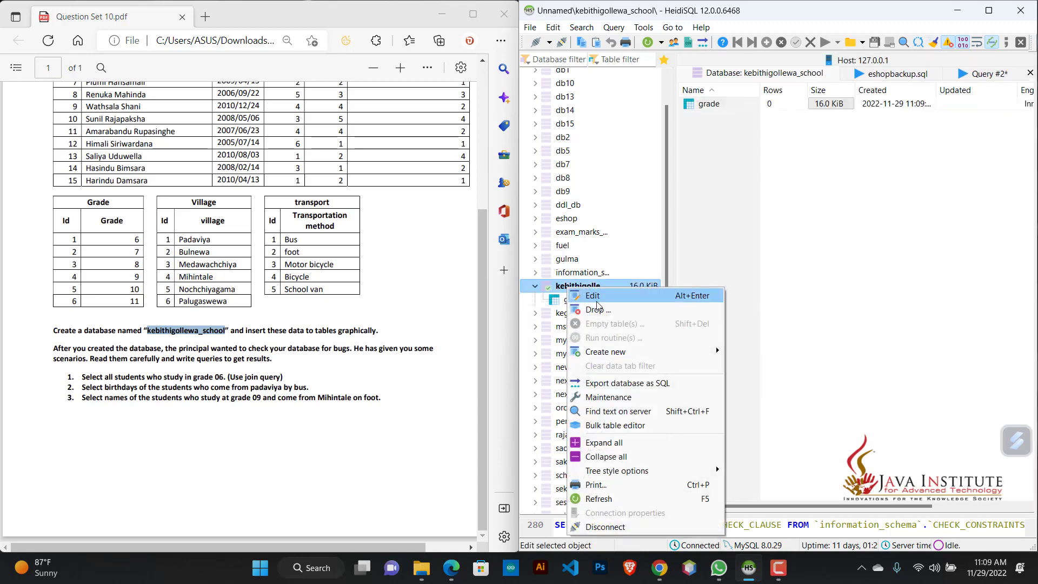
mouse_move(653, 359)
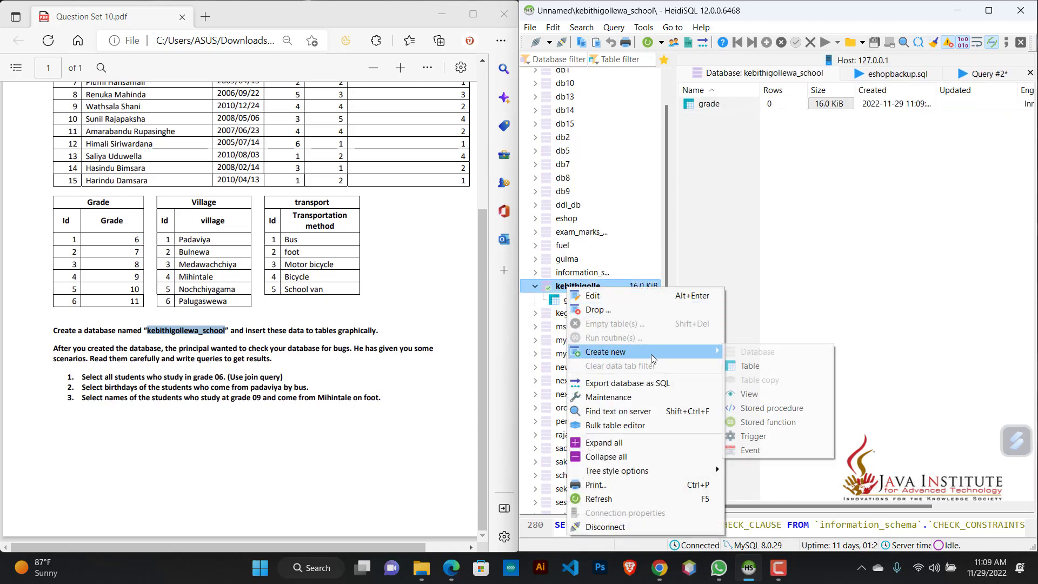
left_click(749, 365)
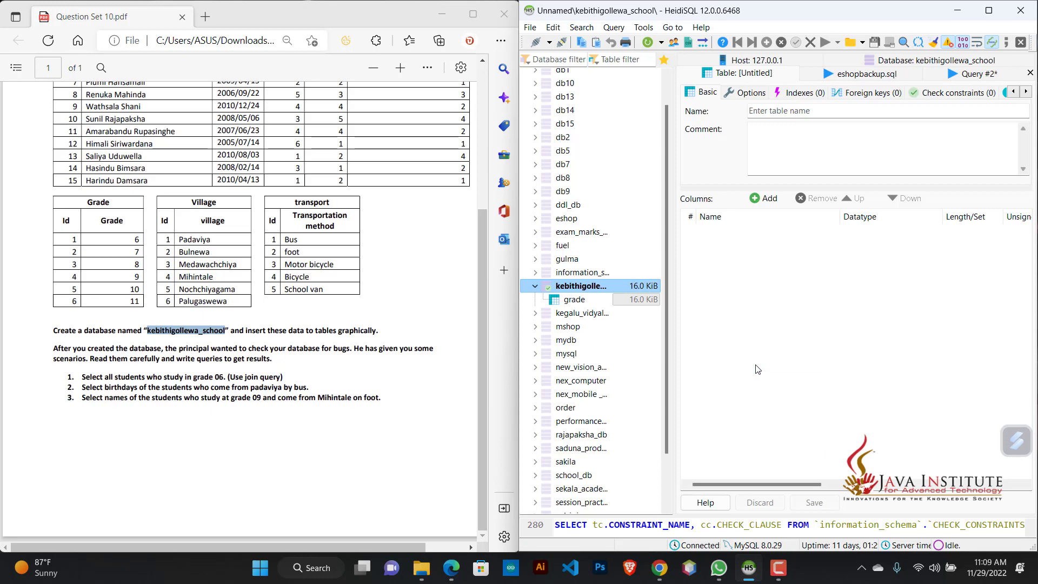
key("Up")
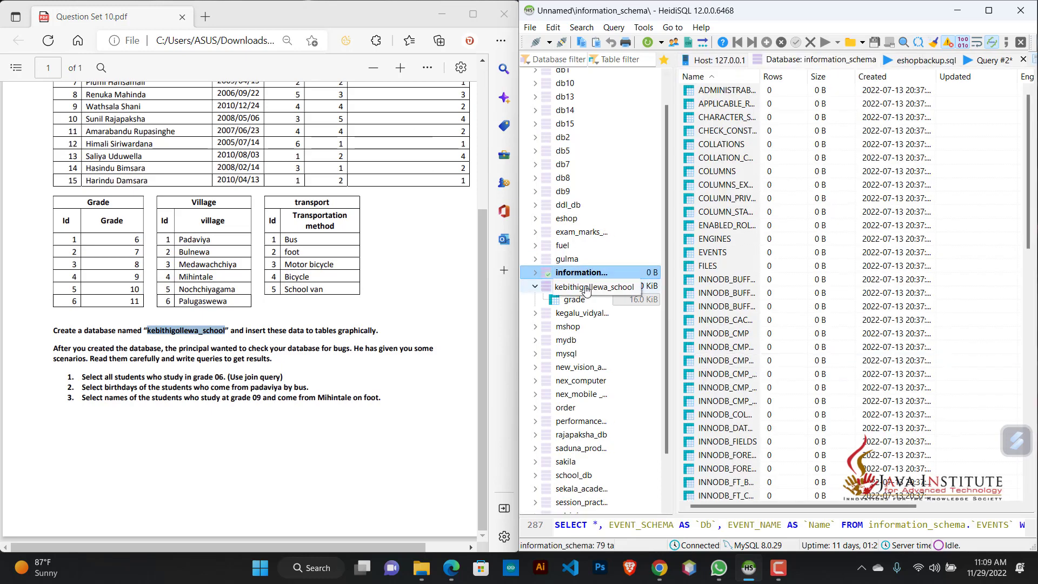
Step: Start a new table named village in the kebithigollewa_school database
left_click(577, 292)
right_click(578, 287)
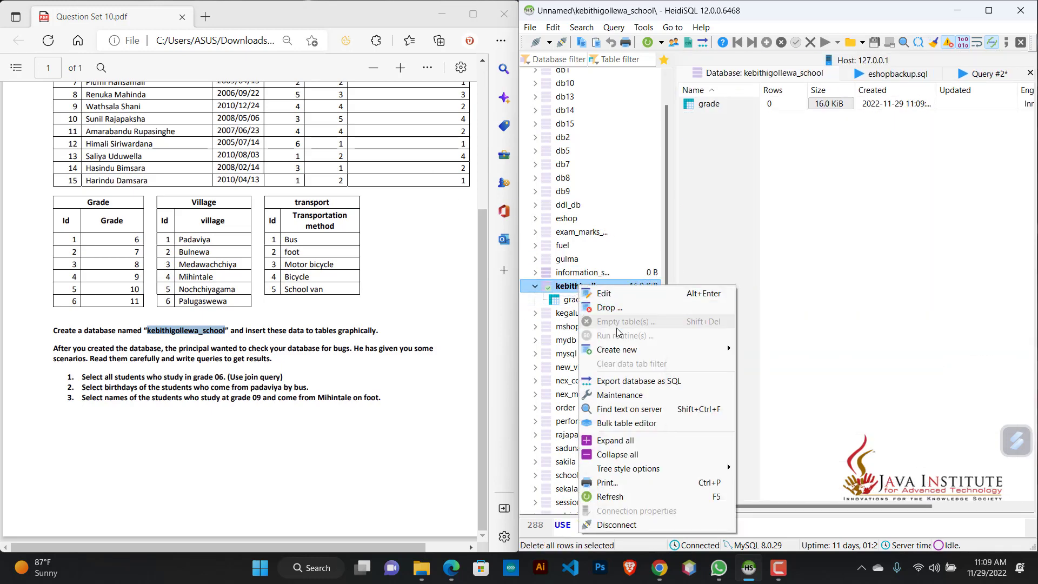
mouse_move(721, 357)
left_click(751, 362)
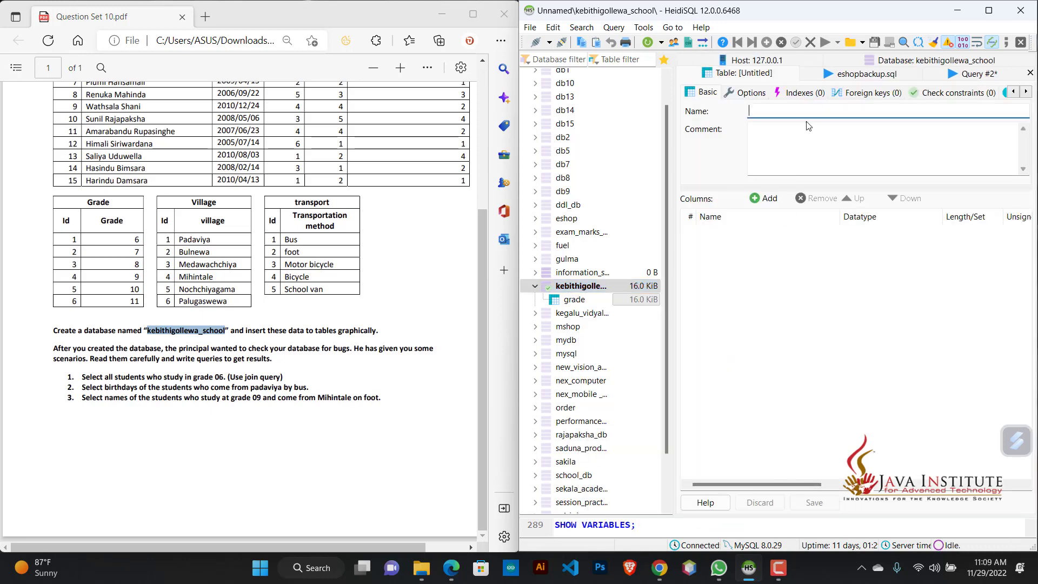
type("village")
Step: Add two columns named id and village to the village table
left_click(770, 202)
left_click_drag(784, 483, 692, 473)
left_click(743, 234)
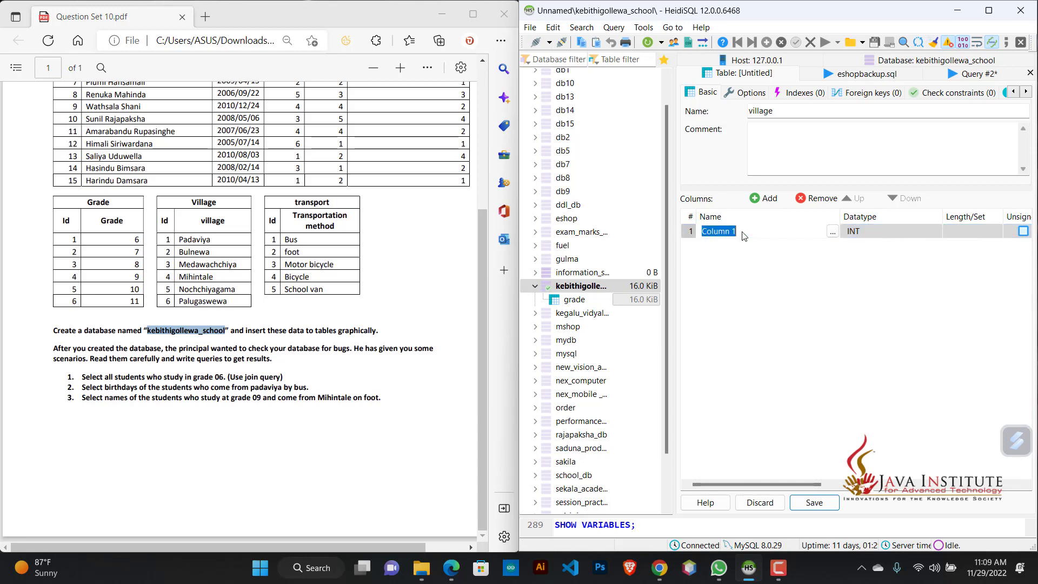
type("id")
key("Return")
left_click(767, 199)
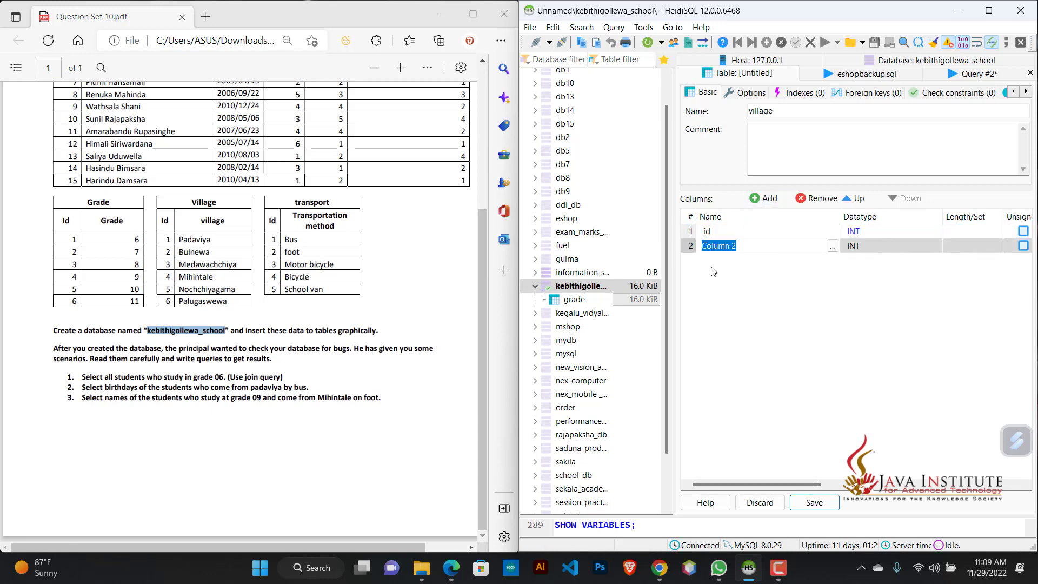
type("village")
Step: Set the datatype of the village column to VARCHAR
left_click_drag(763, 486, 787, 484)
left_click(795, 248)
scroll(805, 280, "down", 4)
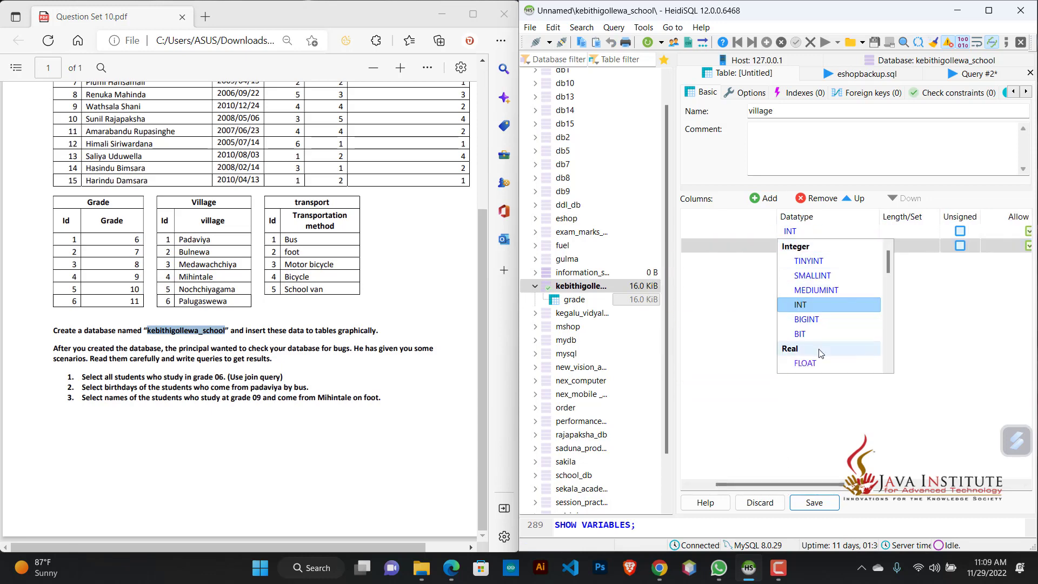
left_click(806, 275)
Step: Create a PRIMARY index on the id column of the village table
left_click_drag(812, 480, 886, 484)
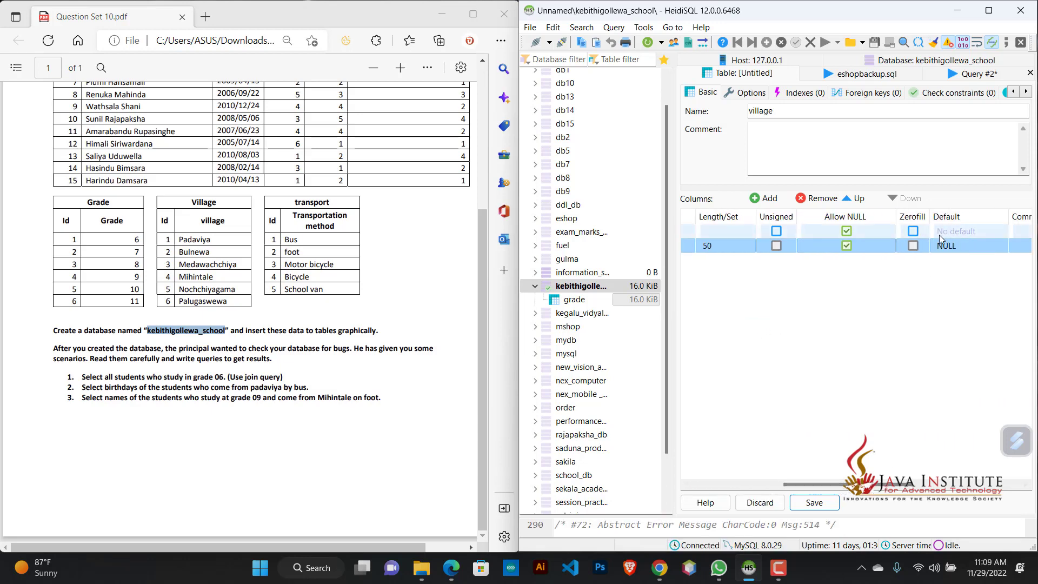
left_click(718, 234)
right_click(717, 234)
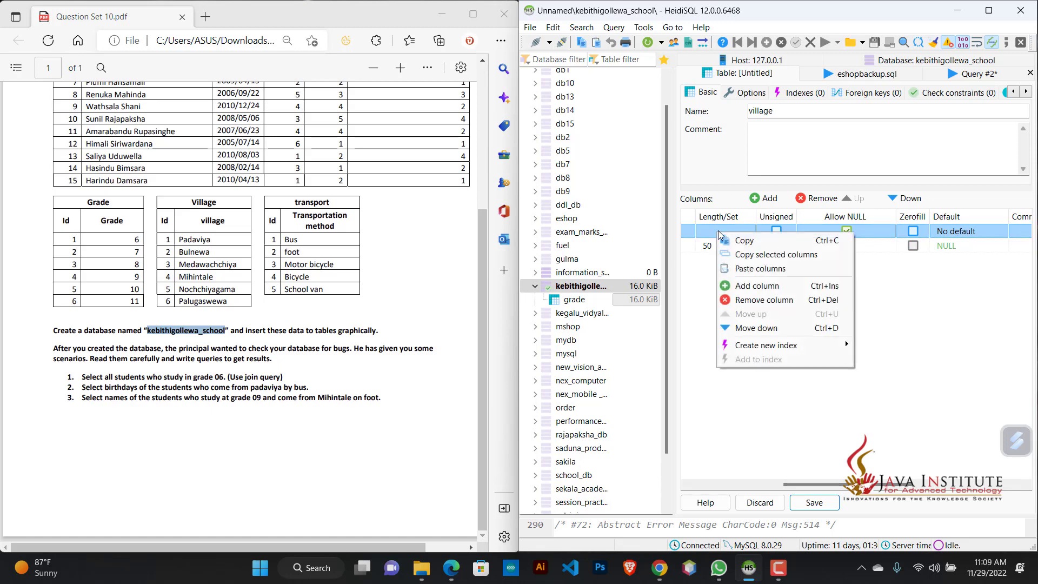
mouse_move(835, 345)
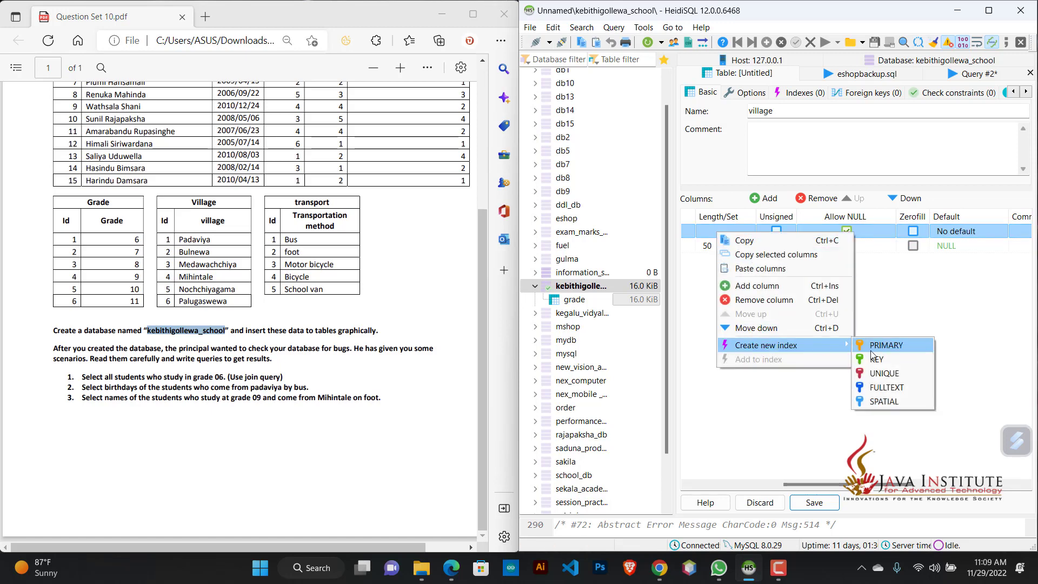
left_click(871, 349)
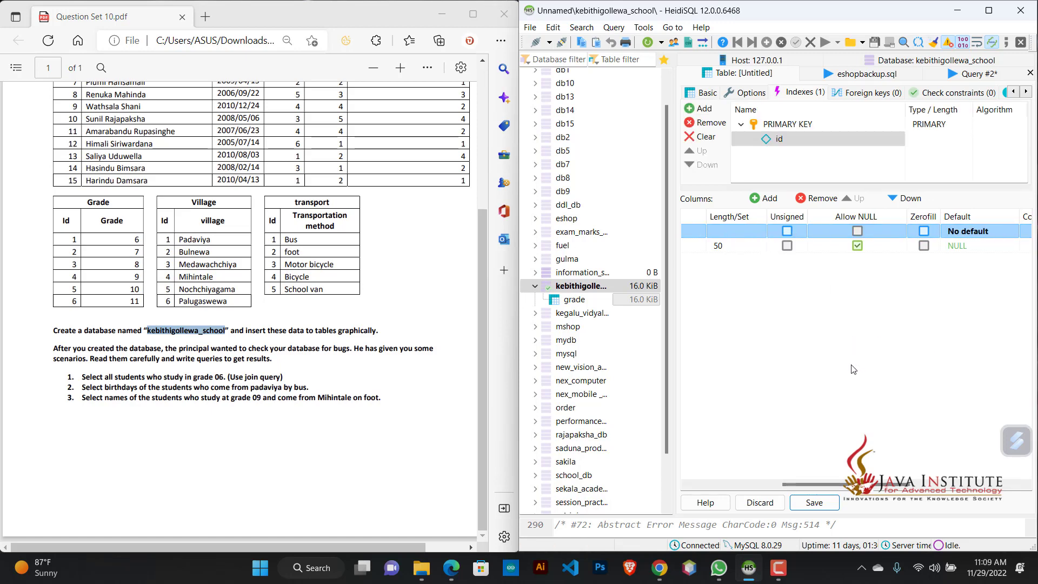
Step: Set the default of the village table's id column to AUTO_INCREMENT and save the table
left_click(966, 231)
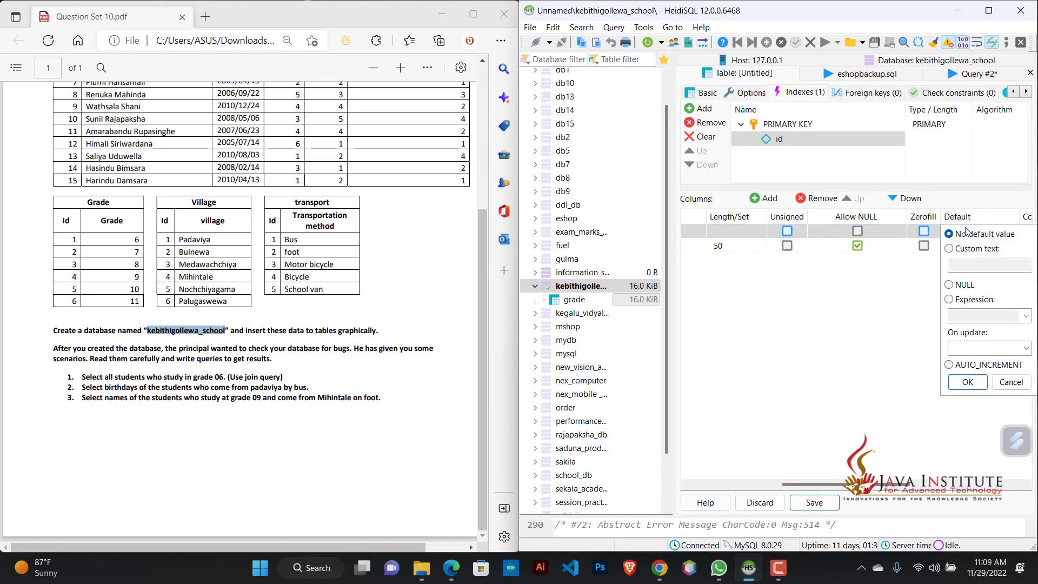
left_click(949, 364)
left_click(967, 381)
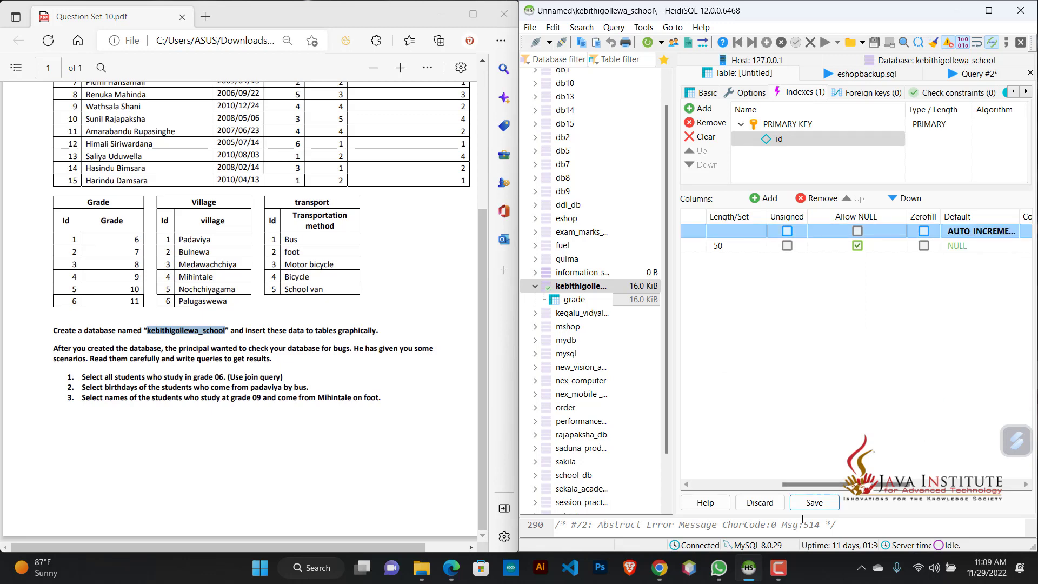
left_click(812, 502)
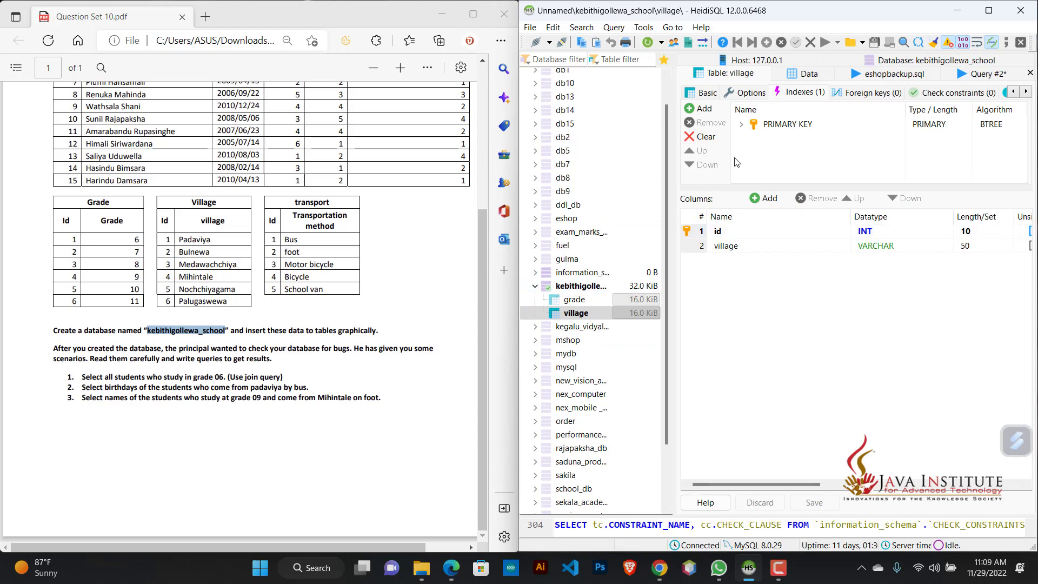
Step: Start a new table named transport_methord in the kebithigollewa_school database
left_click(581, 286)
right_click(586, 286)
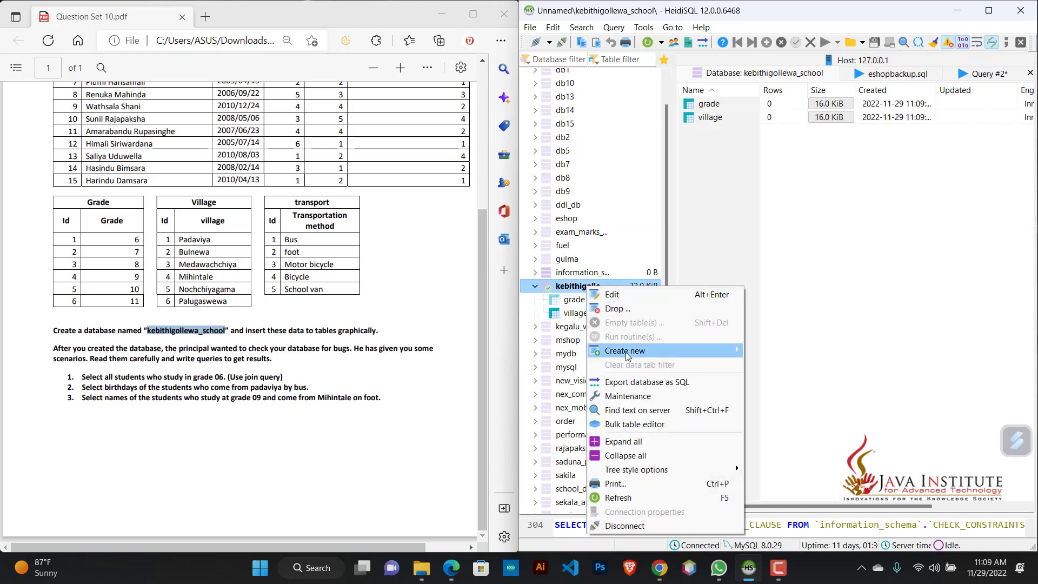
mouse_move(627, 355)
left_click(764, 356)
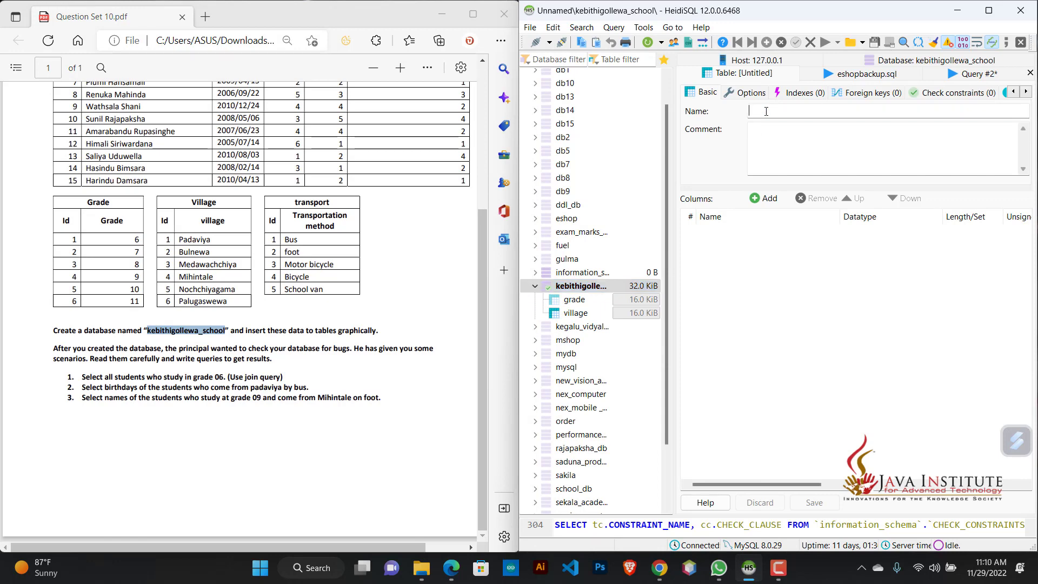
type("transport_methord")
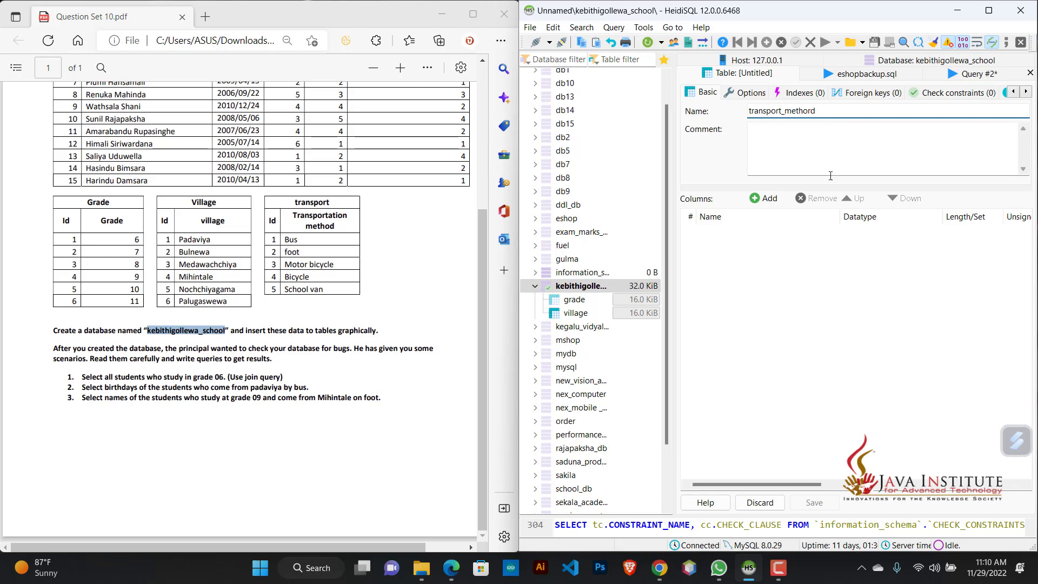
Step: Add two columns named id and transport_methord to the transport_methord table
left_click(763, 198)
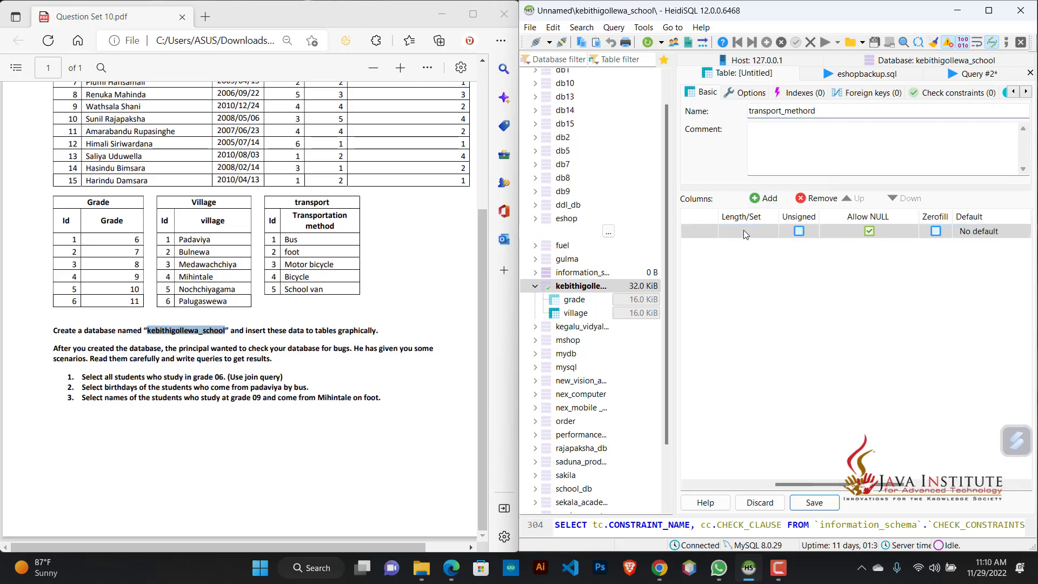
left_click_drag(823, 485, 722, 485)
left_click(733, 232)
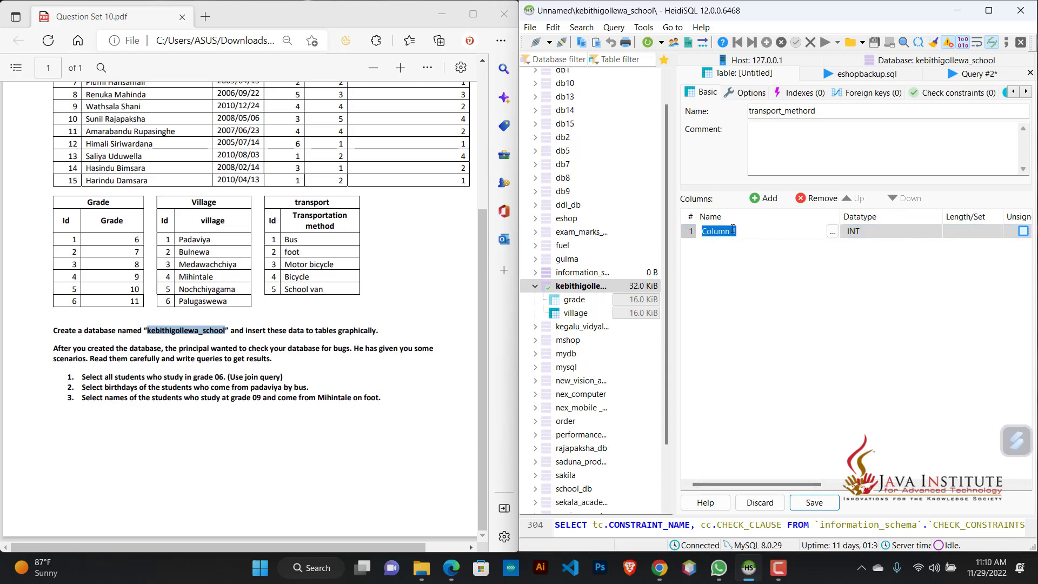
type("id")
key("Return")
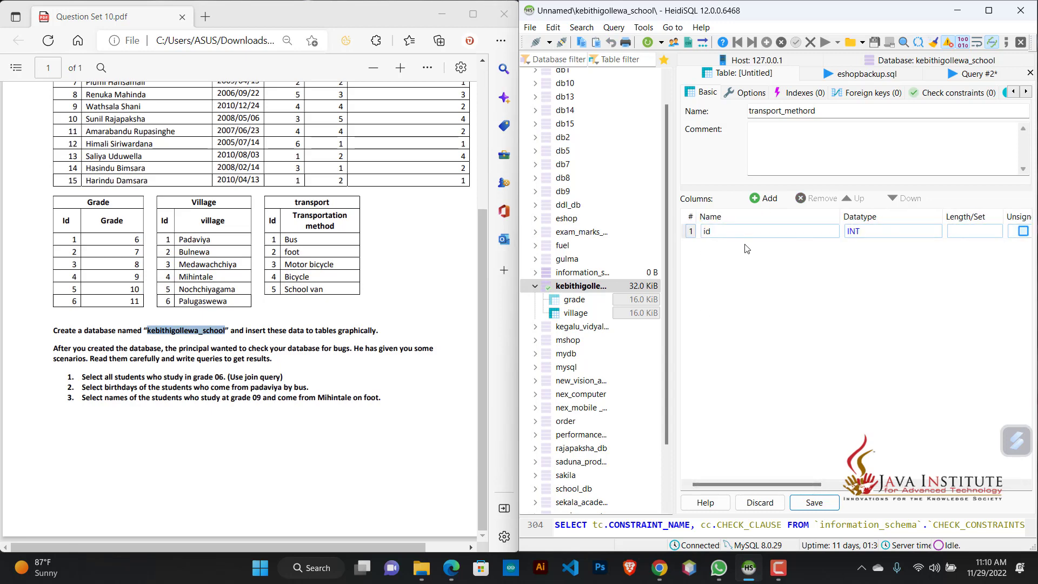
left_click(760, 198)
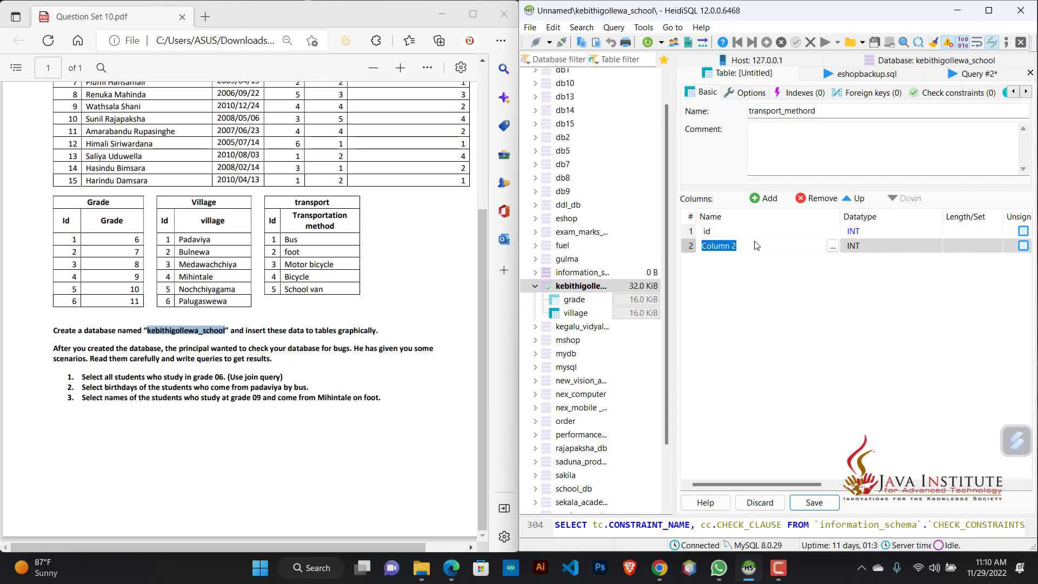
type("transport_methord")
Step: Set the datatype of the transport_methord column to CHAR
left_click(889, 250)
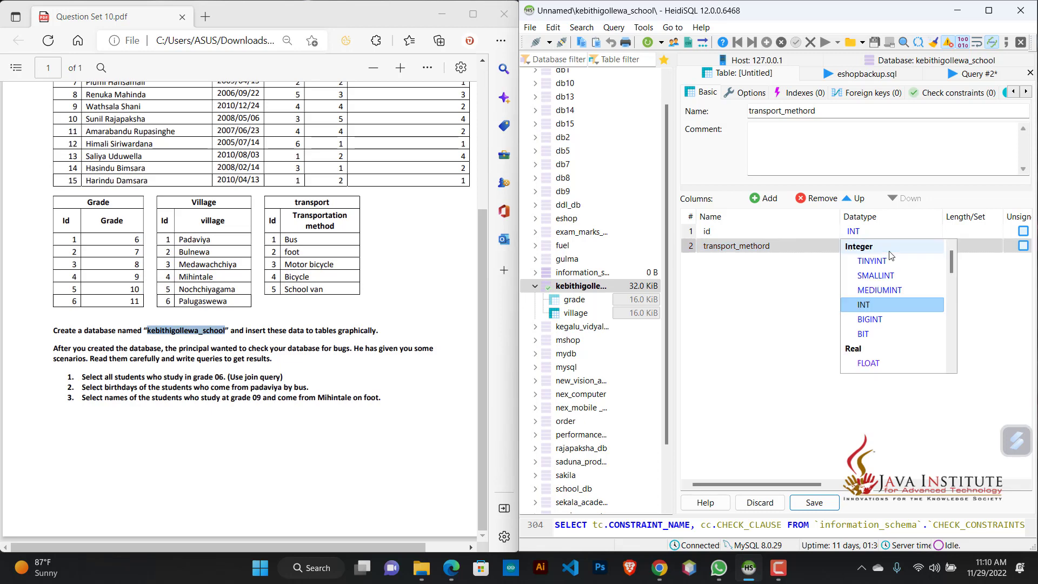
scroll(877, 348, "down", 2)
left_click(877, 347)
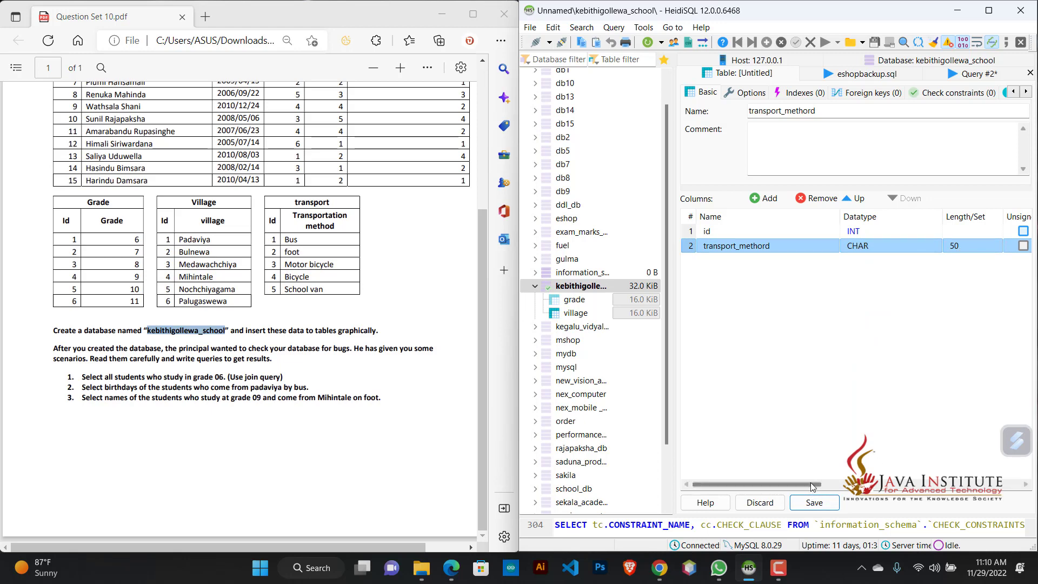
Step: Create a PRIMARY index on the id column of the transport_methord table
left_click_drag(811, 485, 841, 484)
right_click(749, 232)
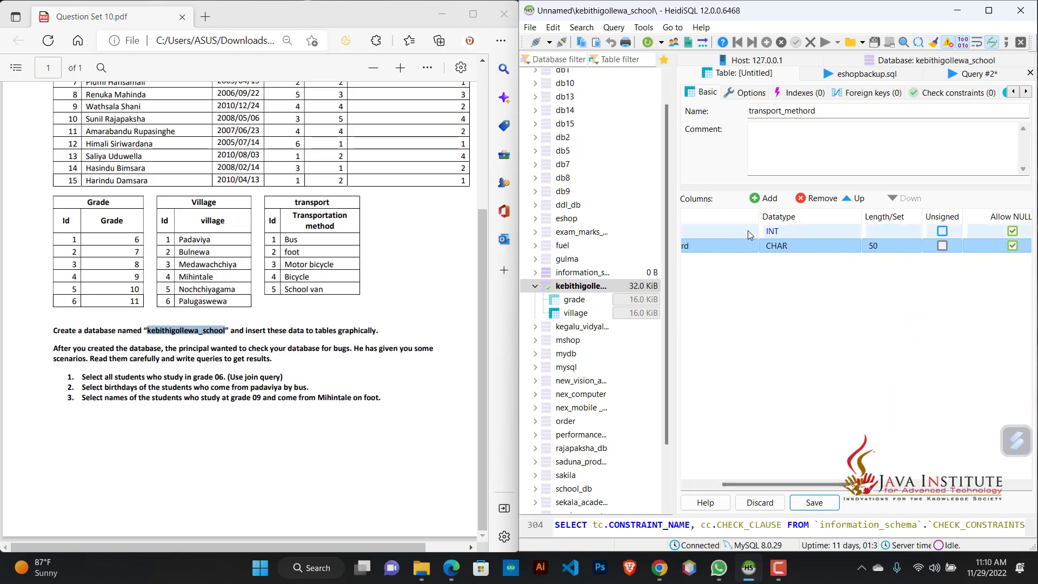
mouse_move(790, 346)
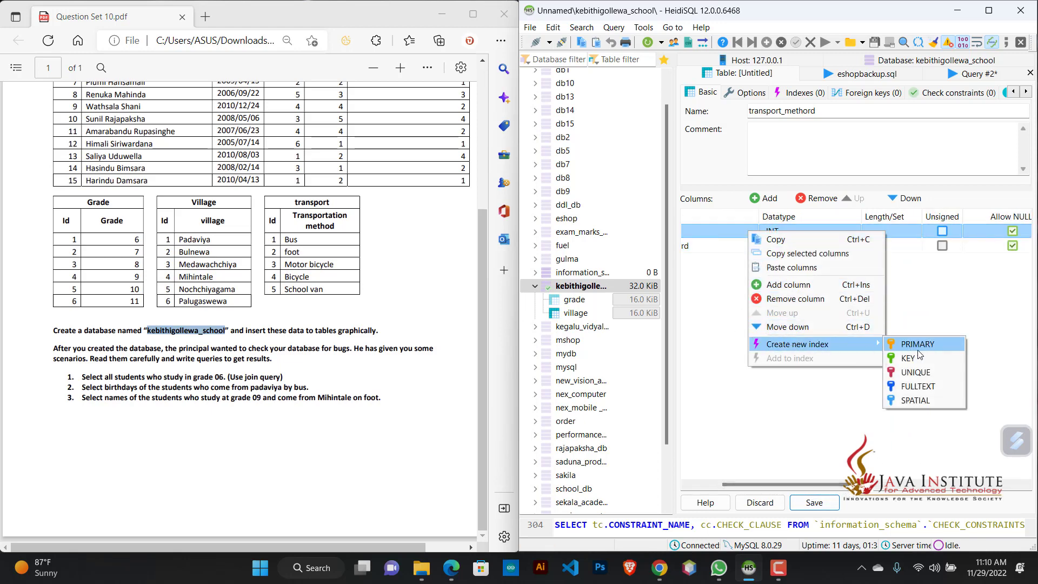
left_click(918, 348)
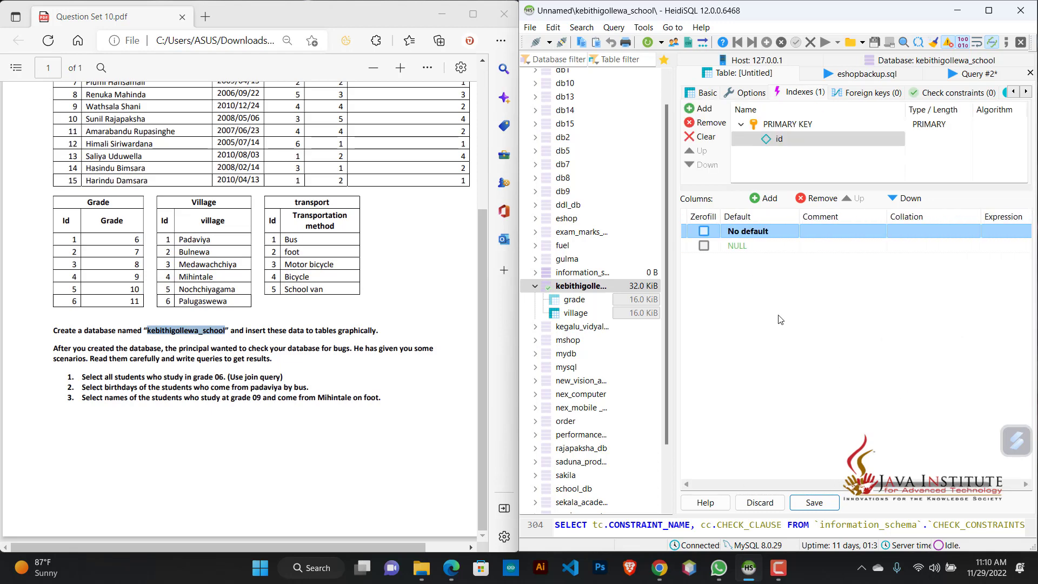
Step: Set the default of the transport_methord table's id column to AUTO_INCREMENT and save the table
left_click(744, 233)
left_click(768, 364)
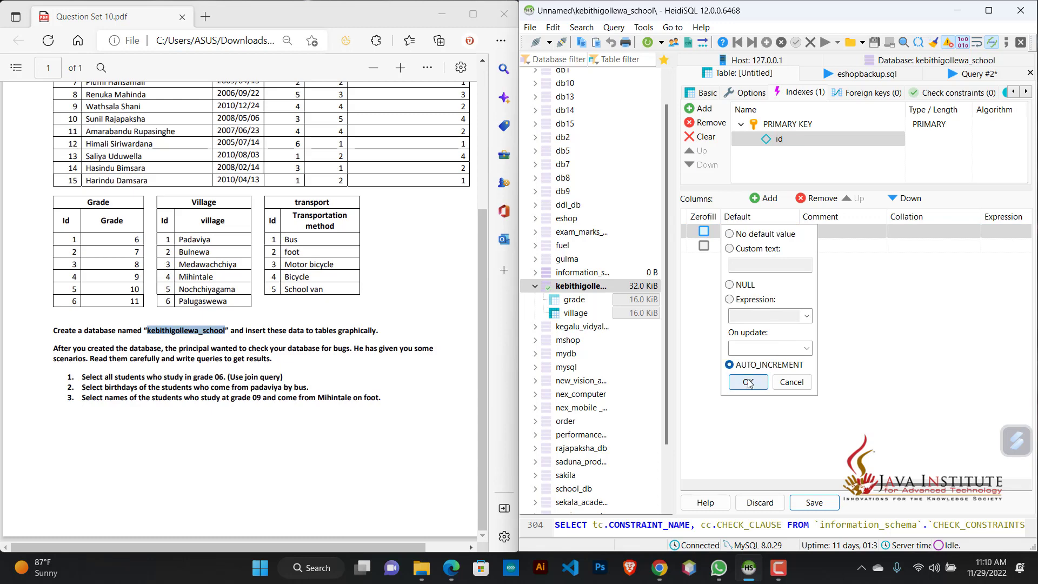
left_click(748, 382)
left_click(816, 506)
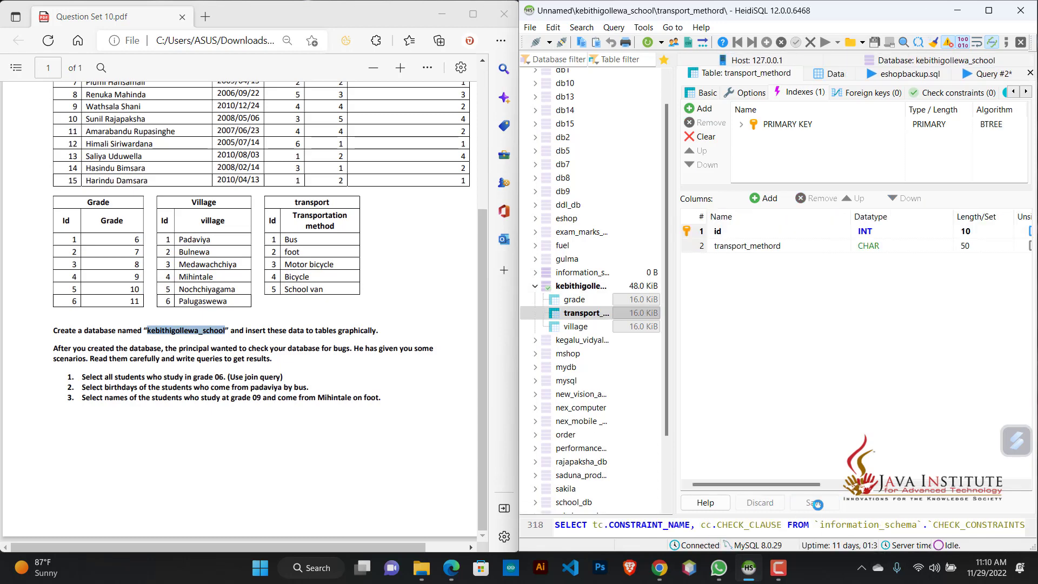
Step: Start a new table named student in the kebithigollewa_school database
scroll(161, 220, "up", 4)
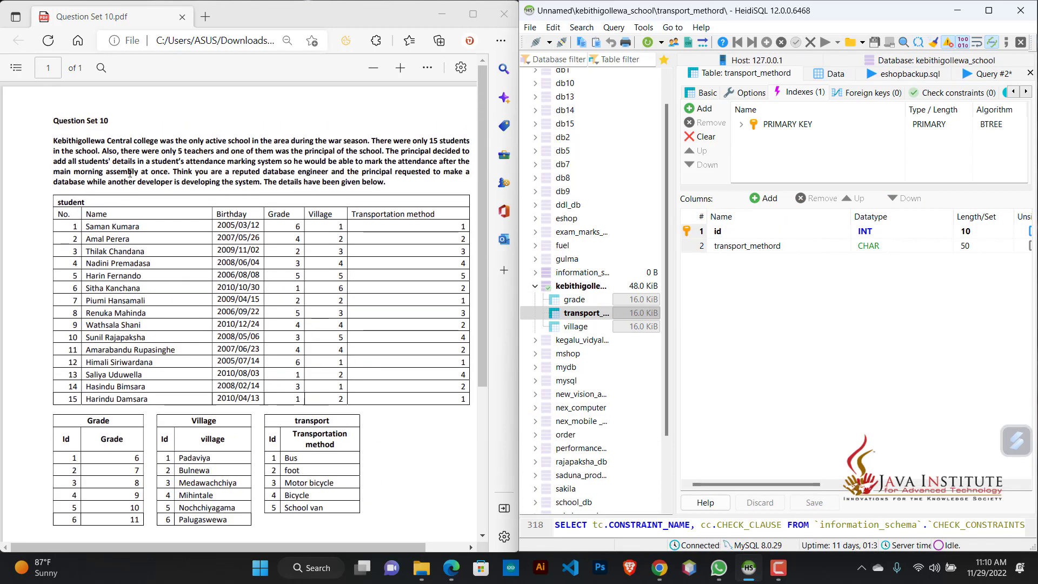
right_click(565, 294)
mouse_move(712, 354)
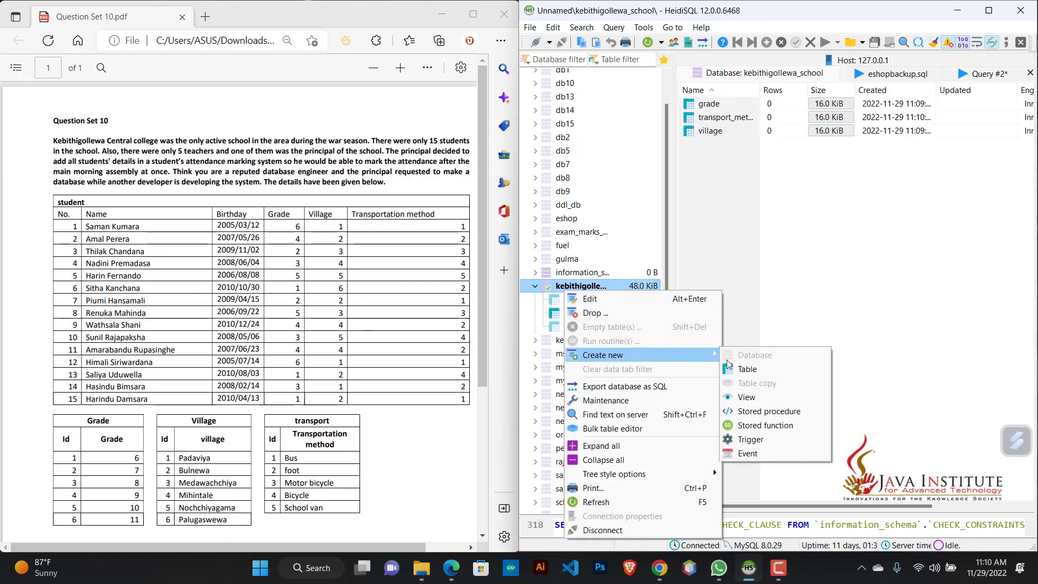
left_click(747, 369)
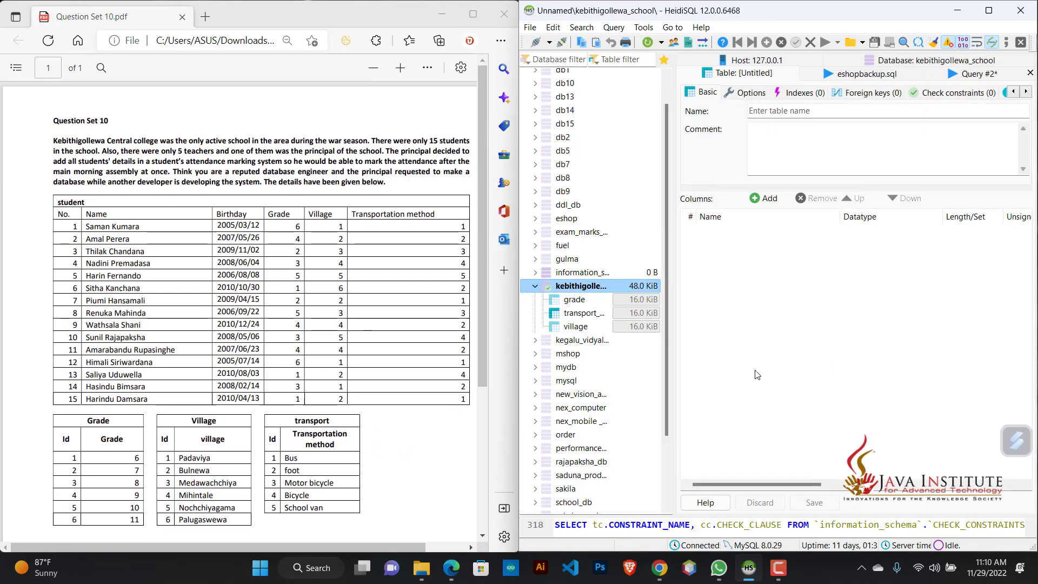
left_click(804, 110)
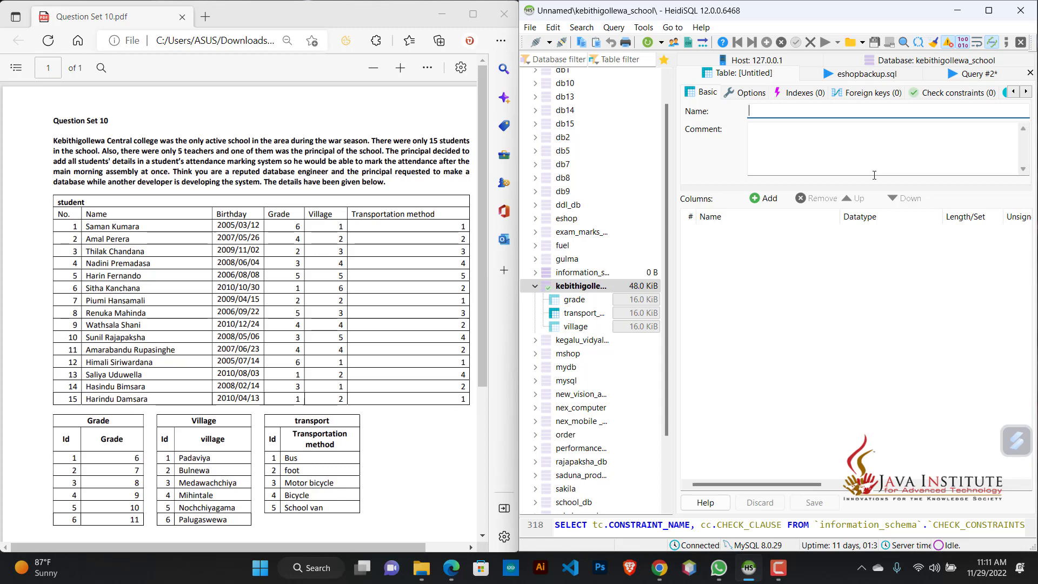
type("student")
Step: Add two columns named no and name to the student table
left_click(764, 199)
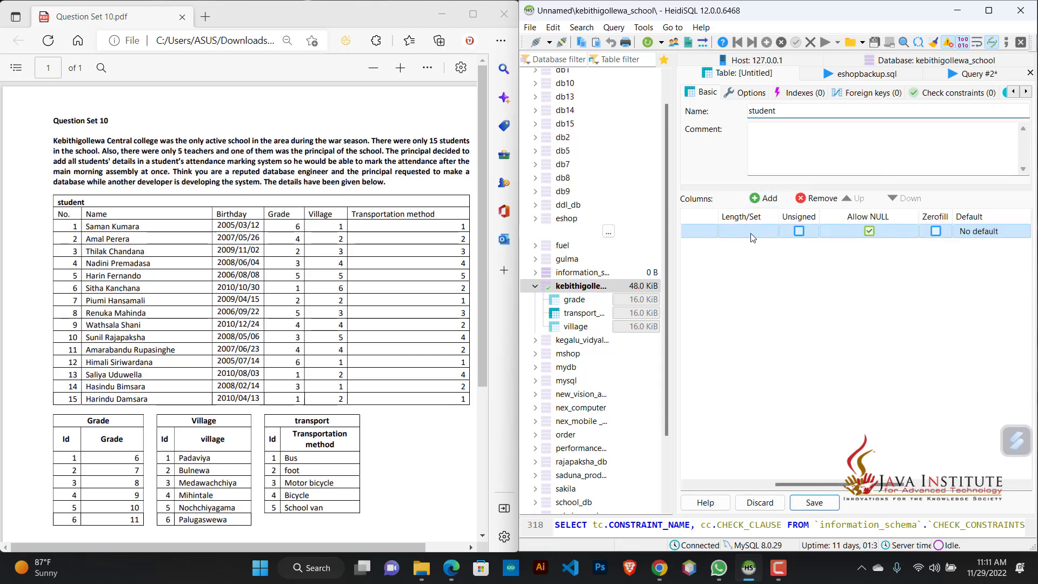
left_click_drag(803, 485, 698, 491)
left_click(730, 225)
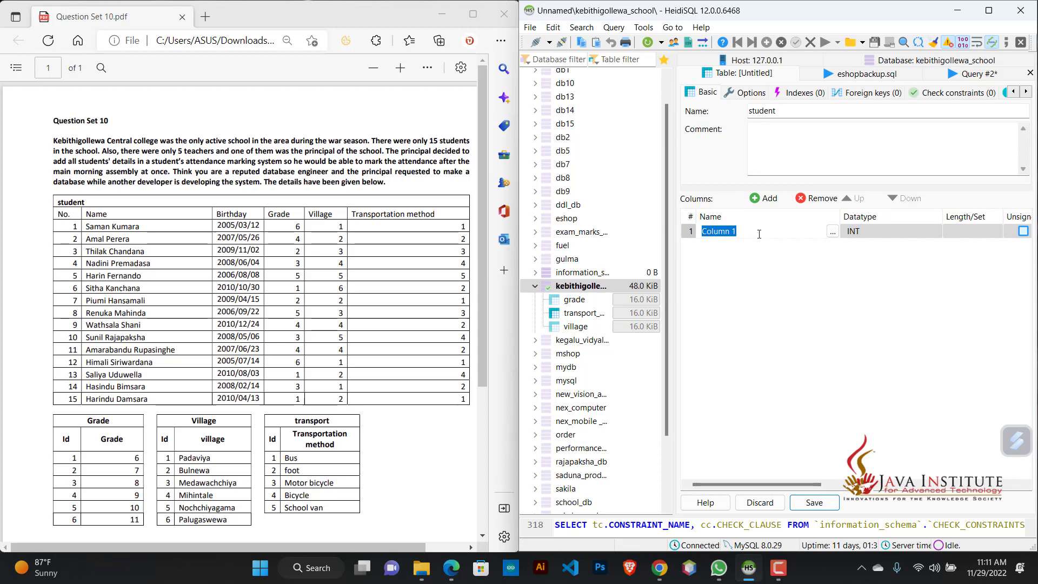
type("no")
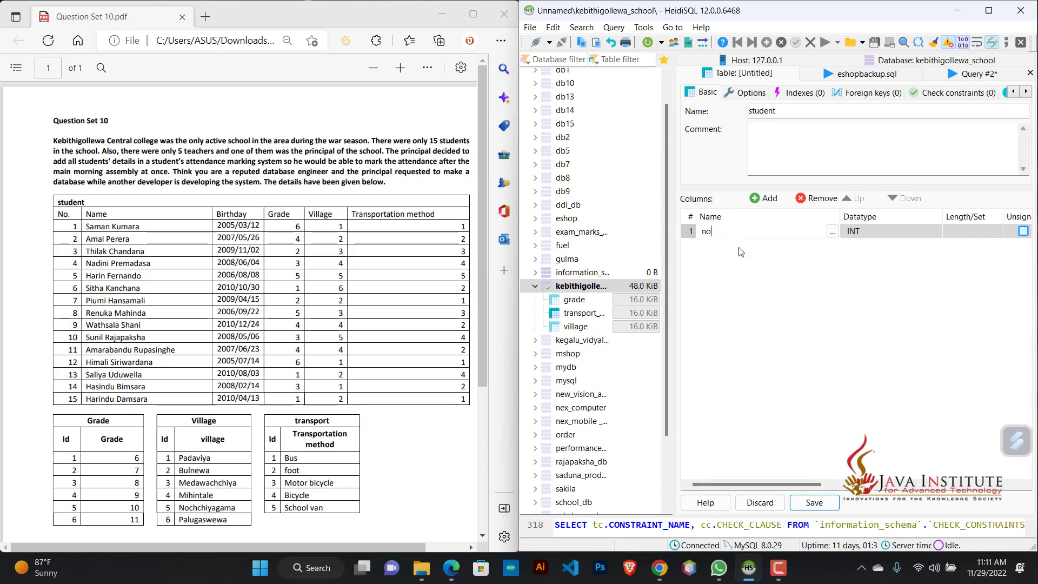
left_click(761, 202)
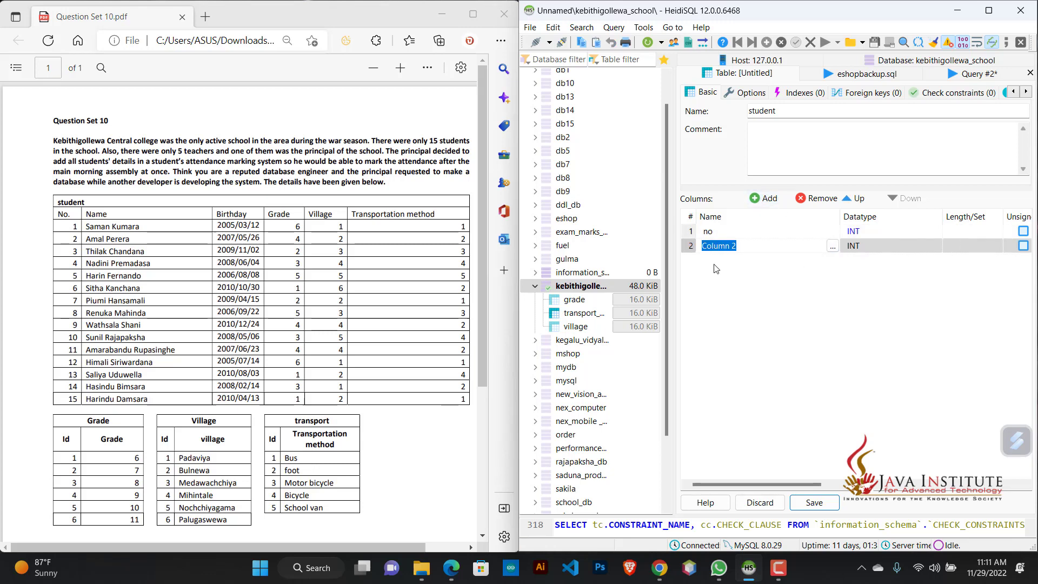
type("name")
Step: Set the name column's datatype to VARCHAR with a length of 100
left_click(855, 245)
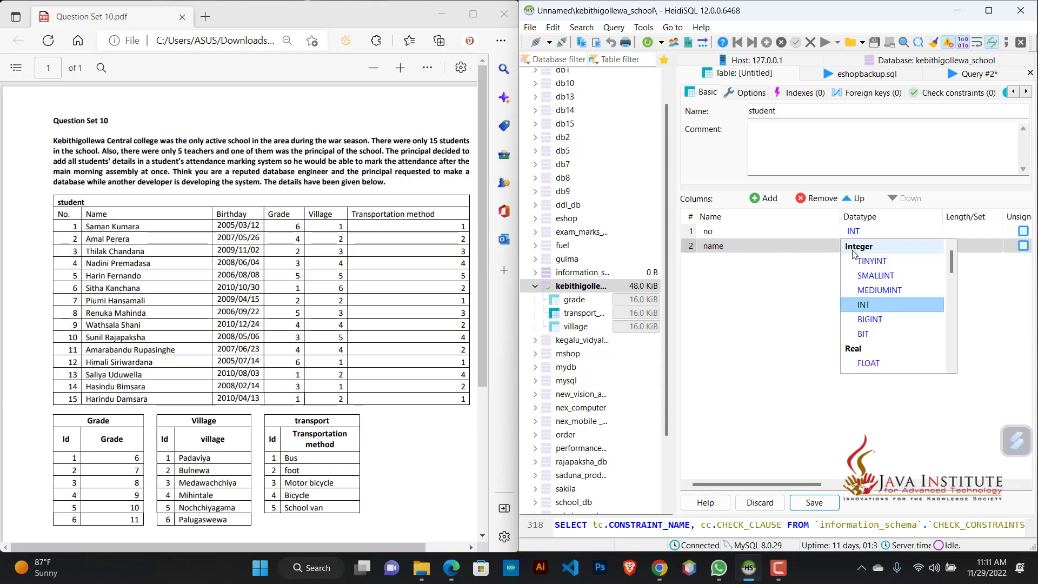
scroll(875, 343, "down", 2)
left_click(875, 337)
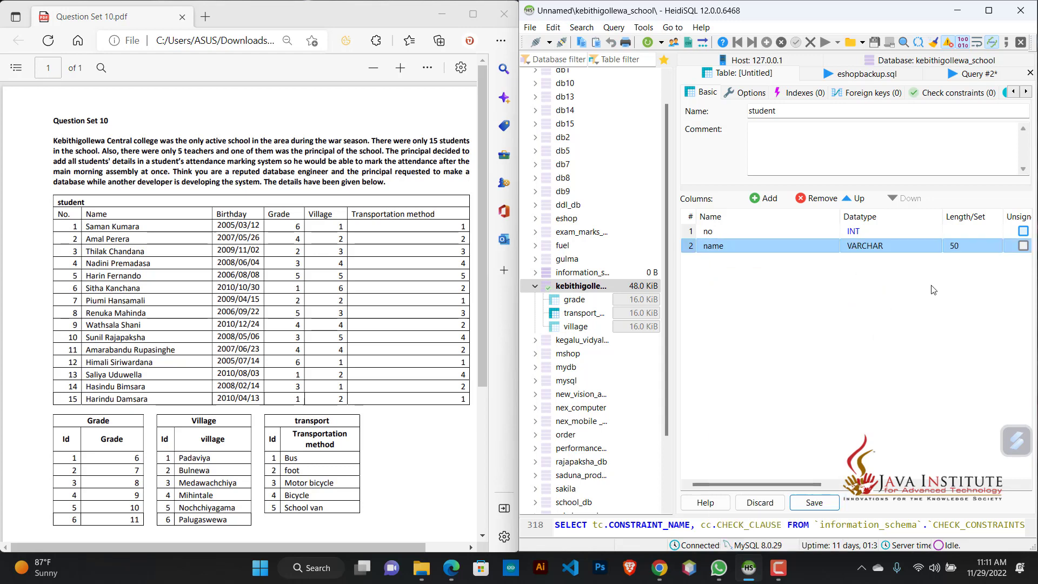
left_click(957, 248)
type("100")
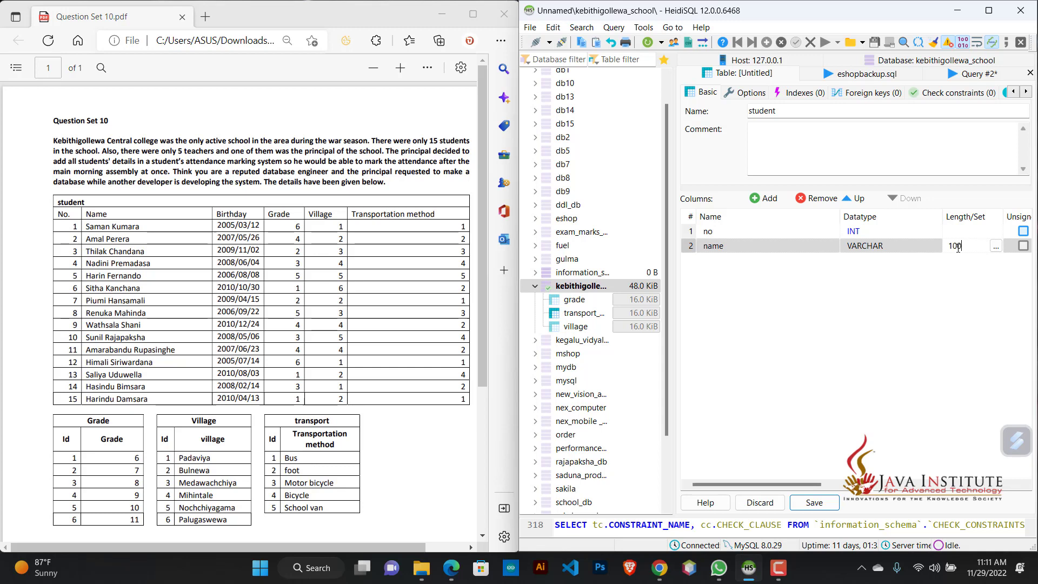
key("Return")
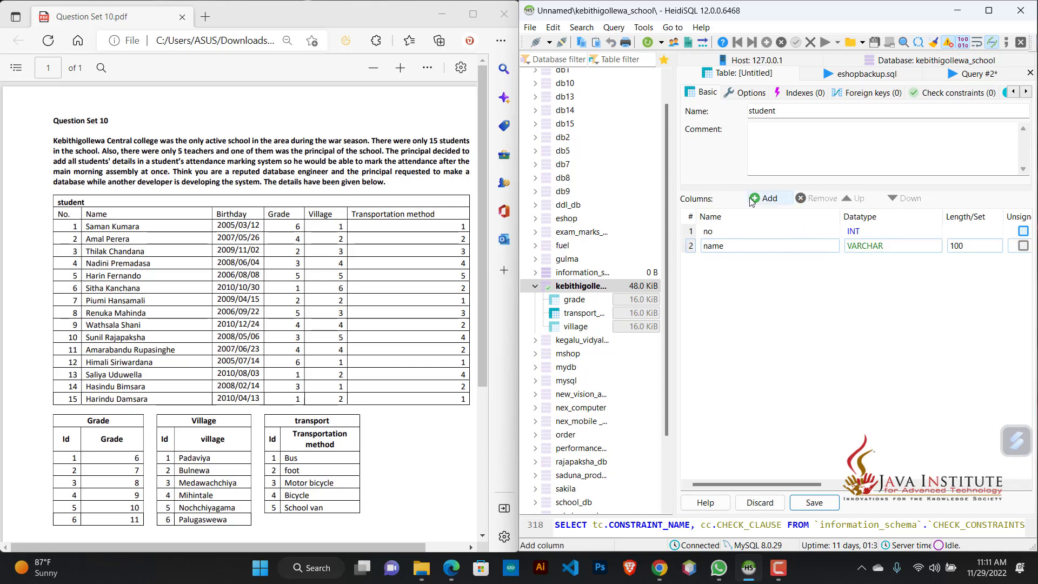
Step: Add a third column named birthday and a fourth, still unnamed column to the student table
left_click(751, 200)
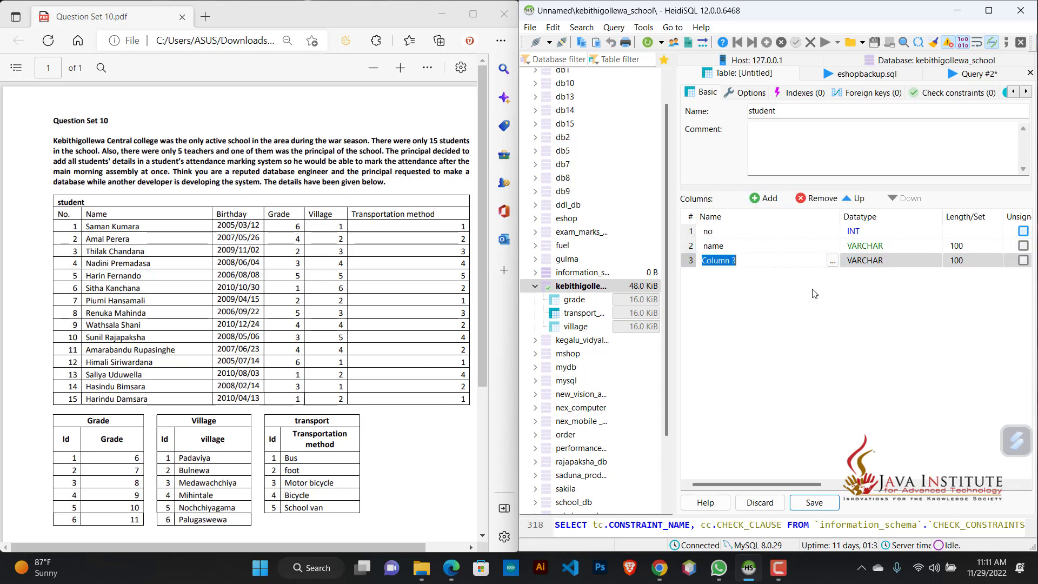
type("birthday")
left_click(762, 198)
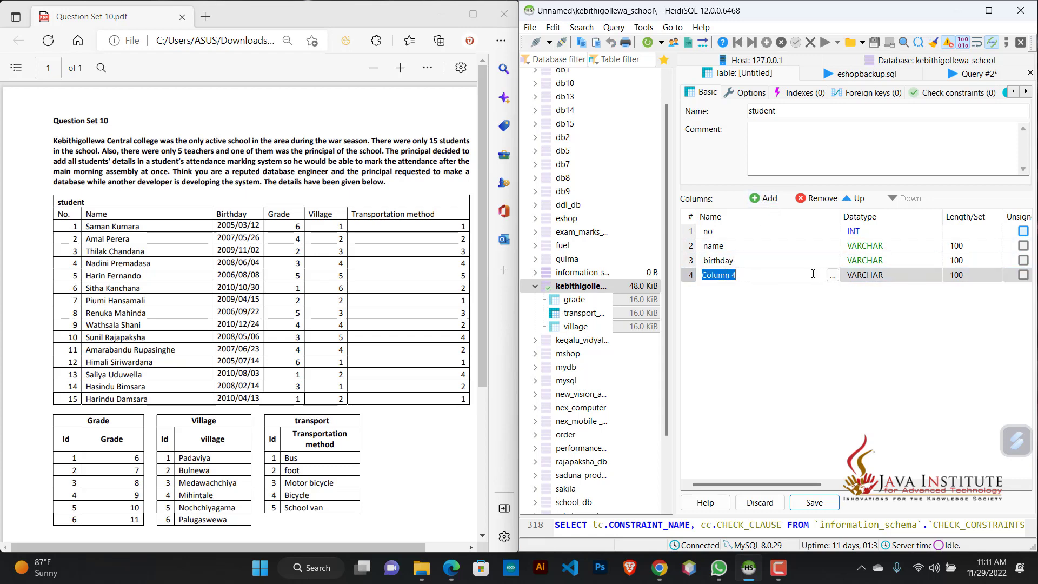
Step: Set the birthday column's datatype to DATE
left_click(906, 261)
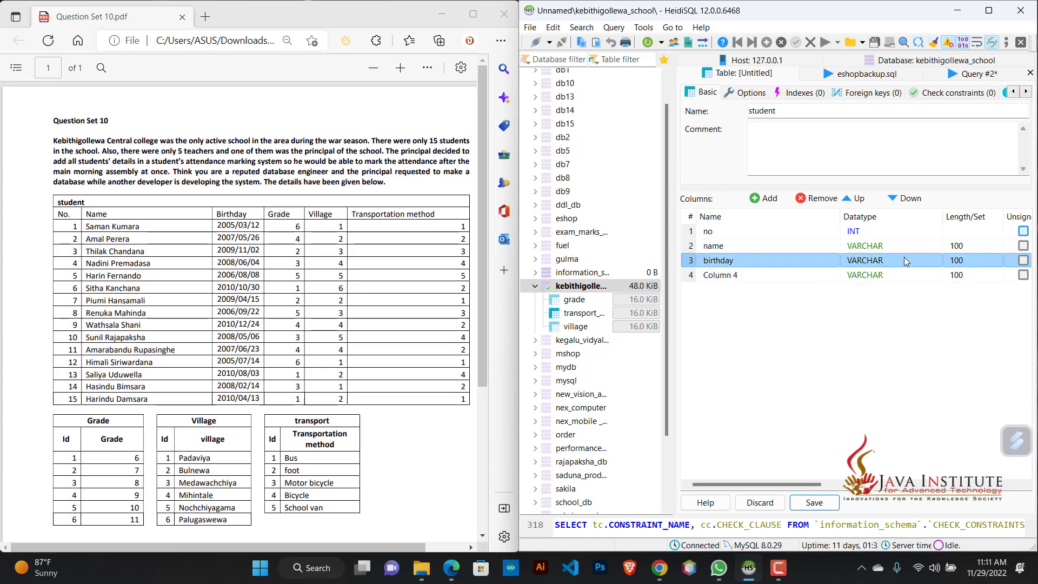
left_click(900, 264)
scroll(886, 305, "up", 5)
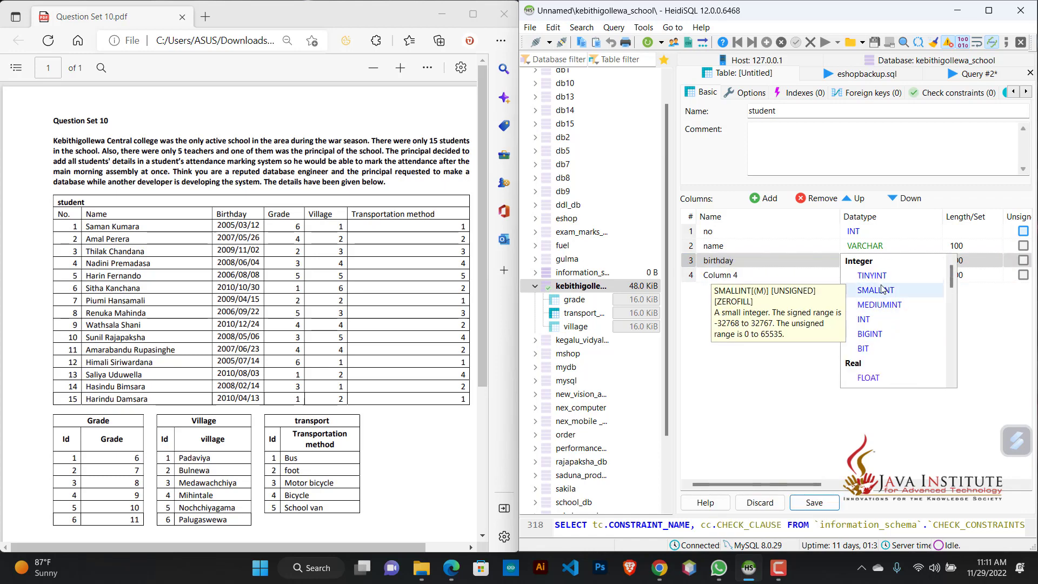
scroll(886, 306, "down", 7)
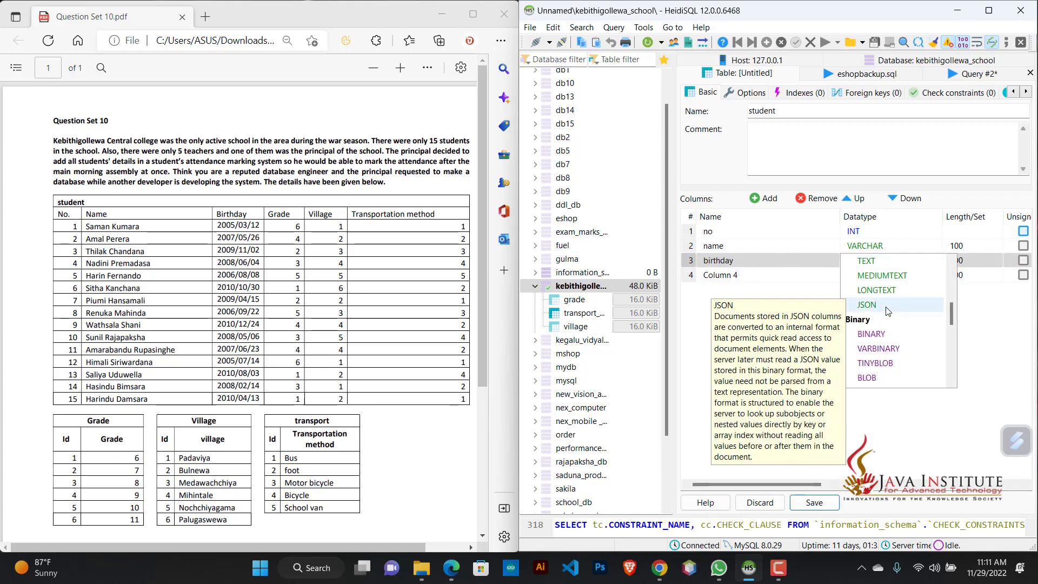
scroll(886, 310, "down", 3)
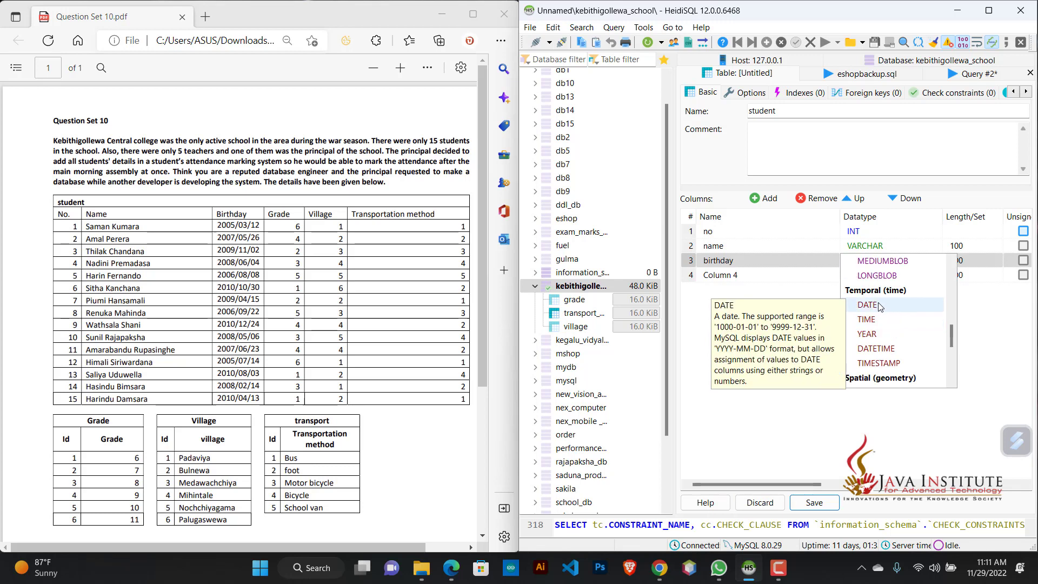
left_click(878, 305)
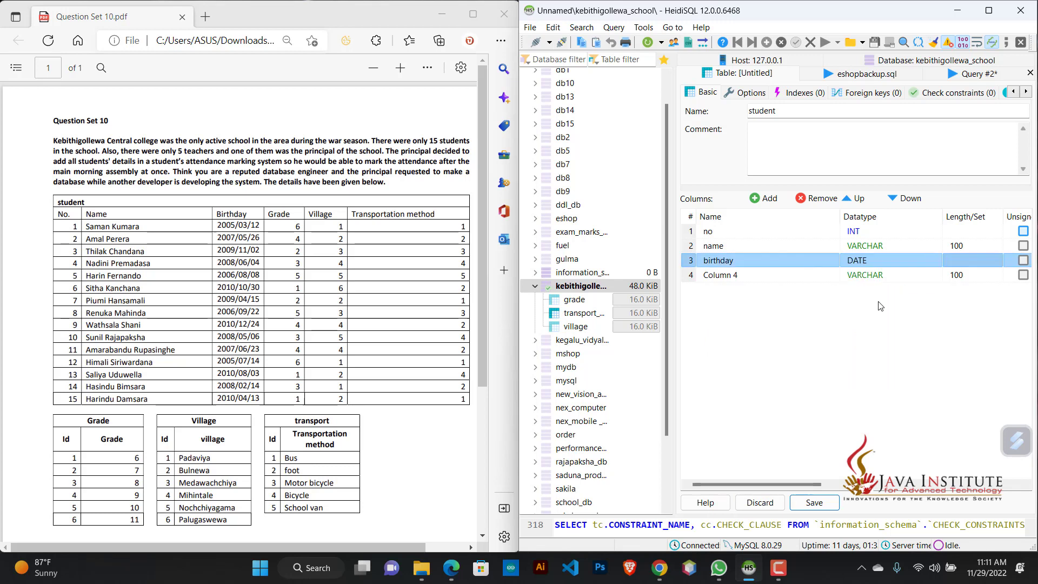
Step: Name the fourth column of the student table grade and set its datatype to INT
left_click(756, 280)
left_click(756, 278)
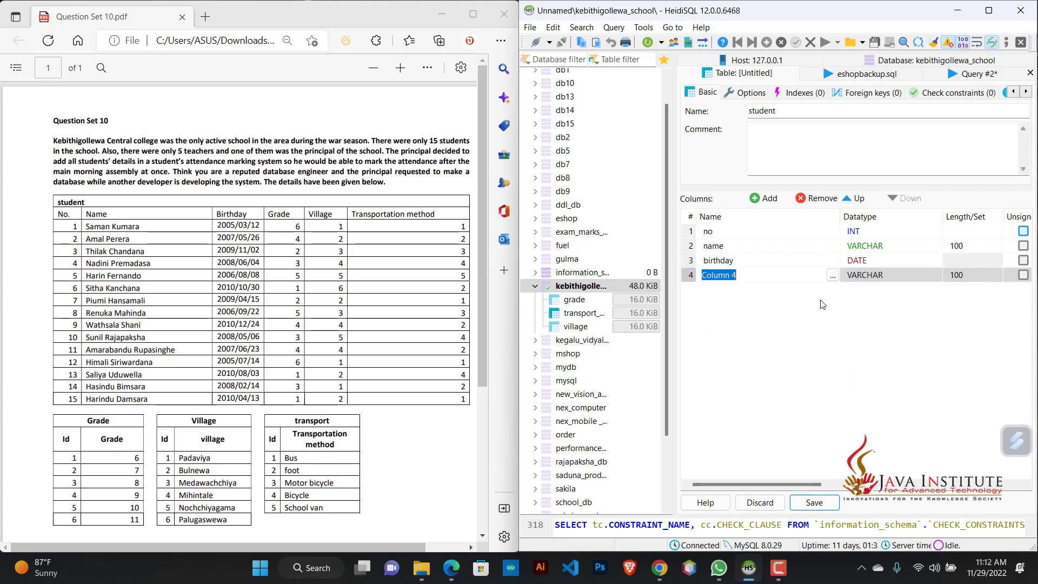
type("grade")
left_click(876, 274)
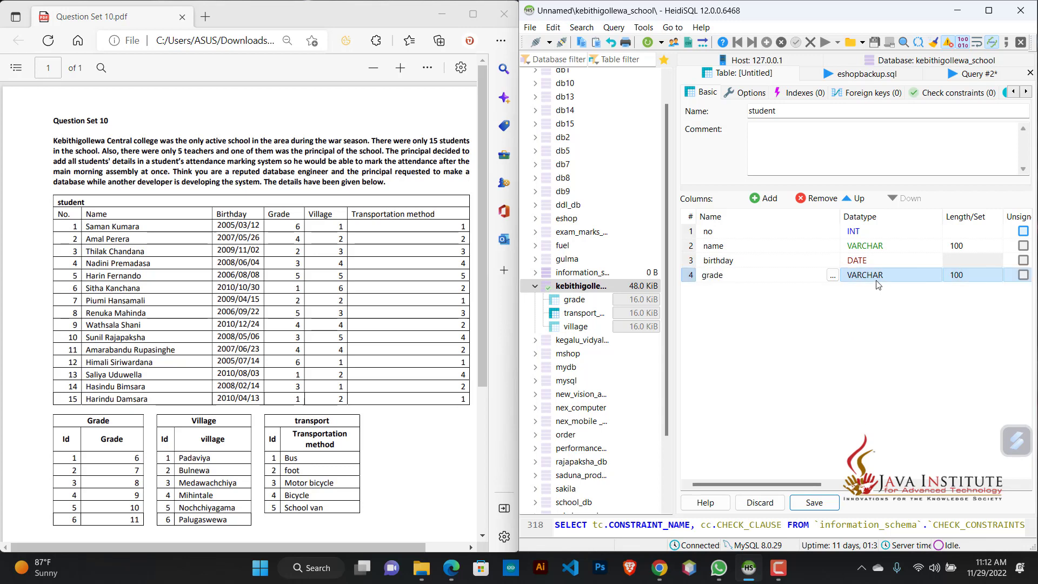
scroll(892, 271, "up", 3)
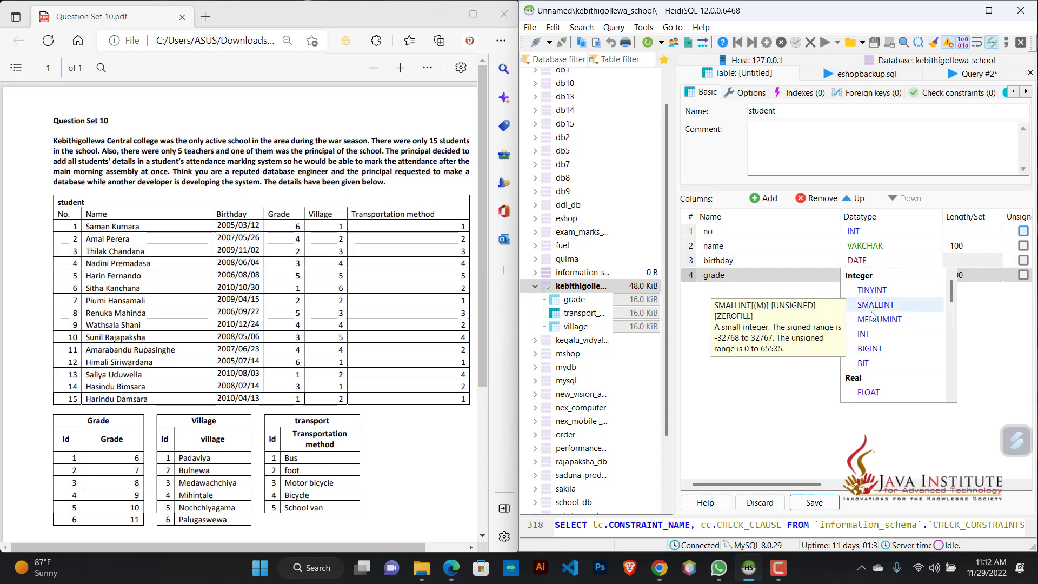
left_click(863, 335)
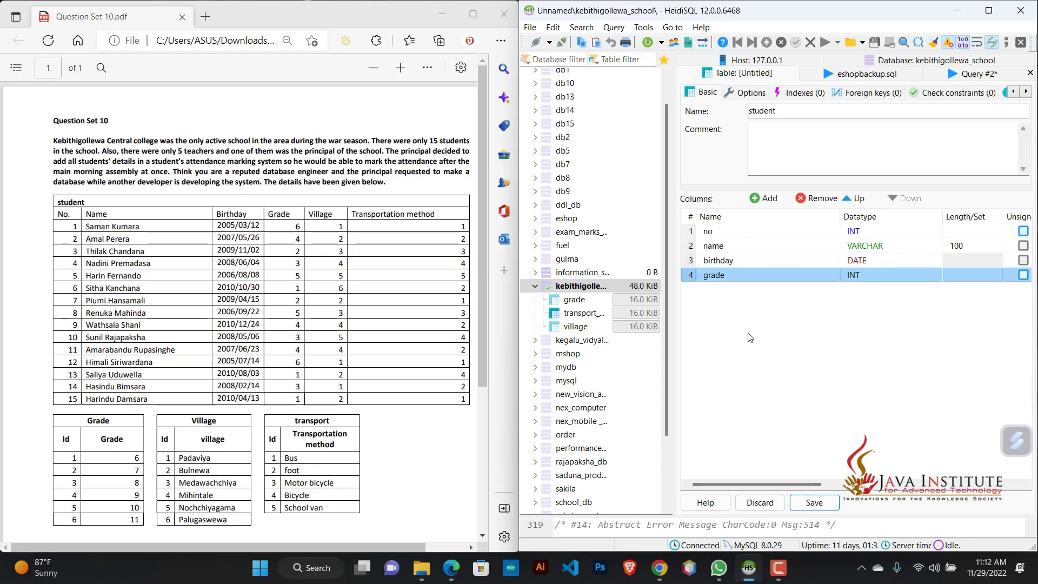
Step: Add a fifth column named village to the student table with the MEDIUMINT datatype
left_click(762, 198)
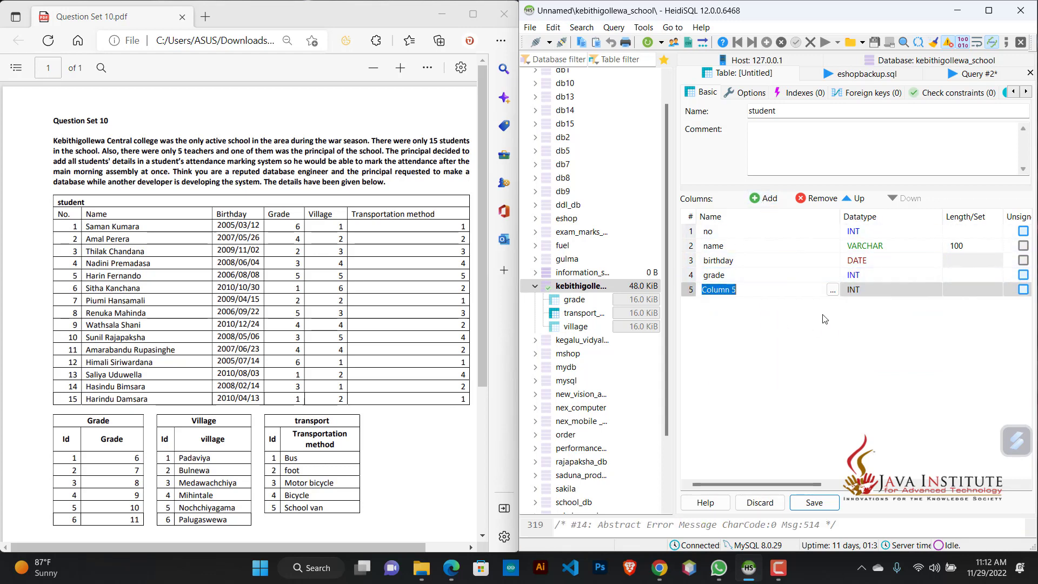
type("vil")
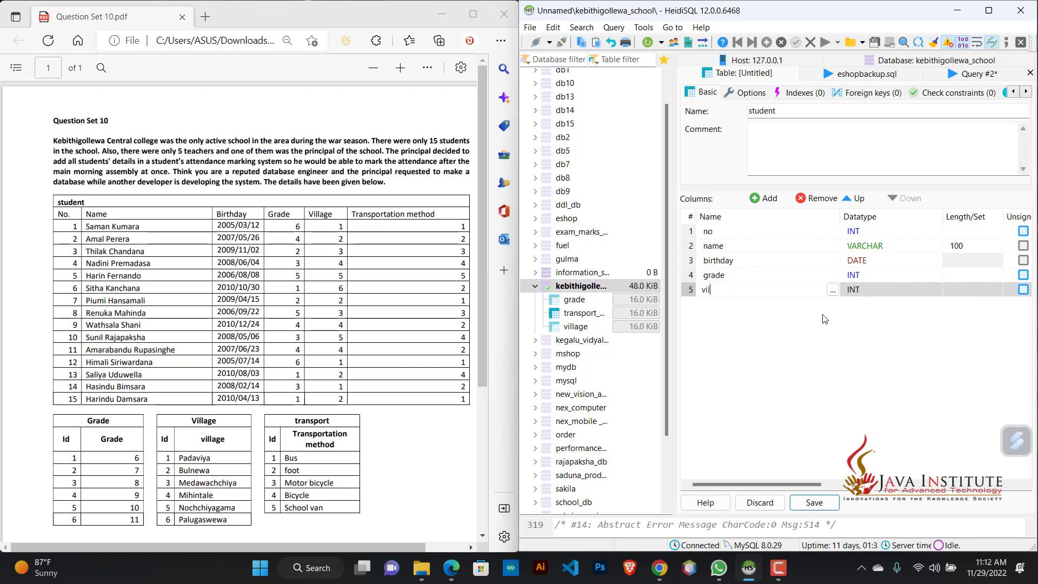
type("lage")
left_click(886, 285)
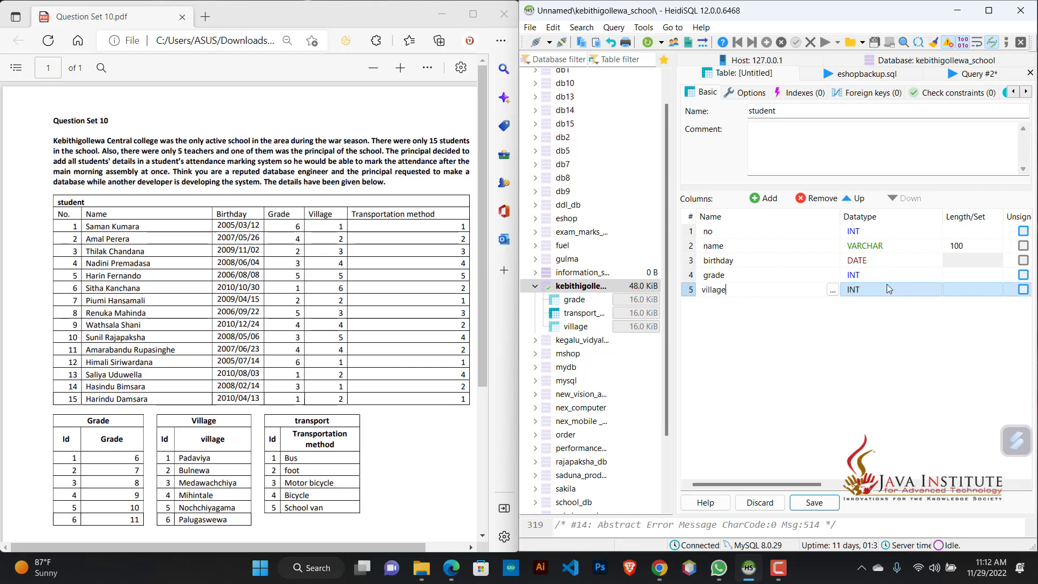
left_click(870, 334)
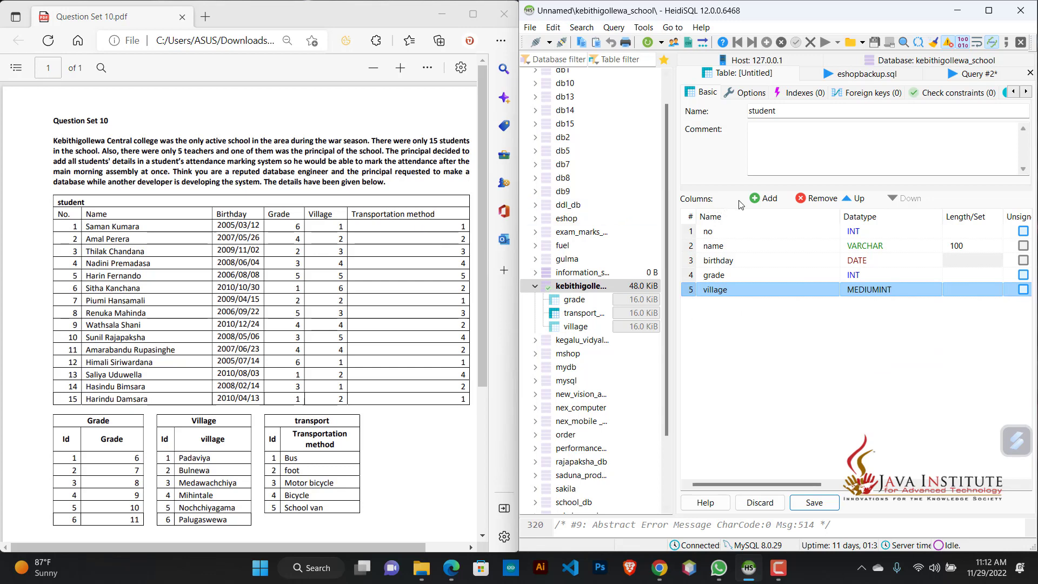
Step: Add a sixth column named transport_methord to the student table
left_click(756, 200)
type("t")
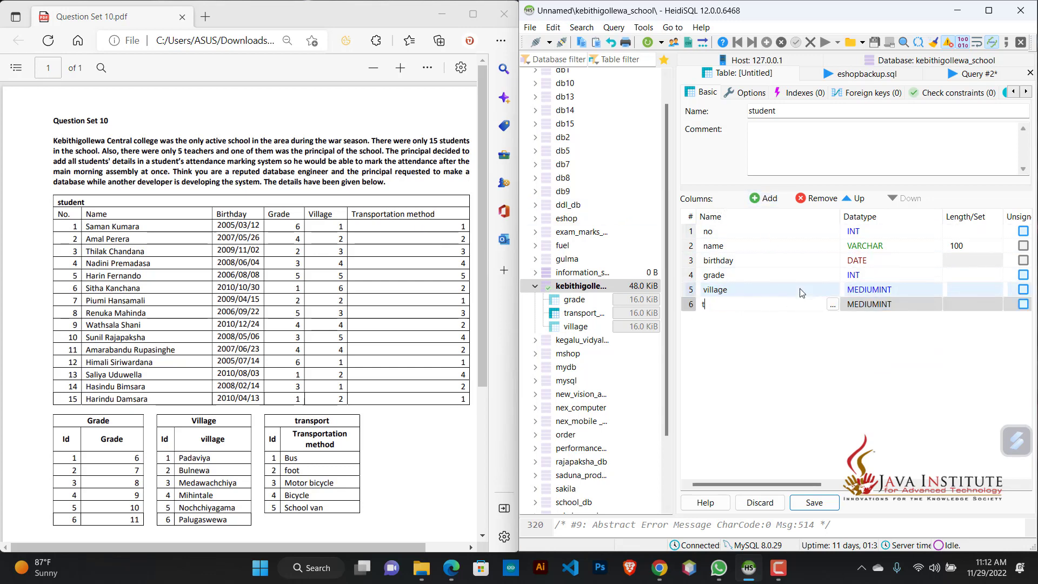
type("ransport_methord")
Step: Set the datatype of both the village and transport_methord columns to INT
left_click(801, 292)
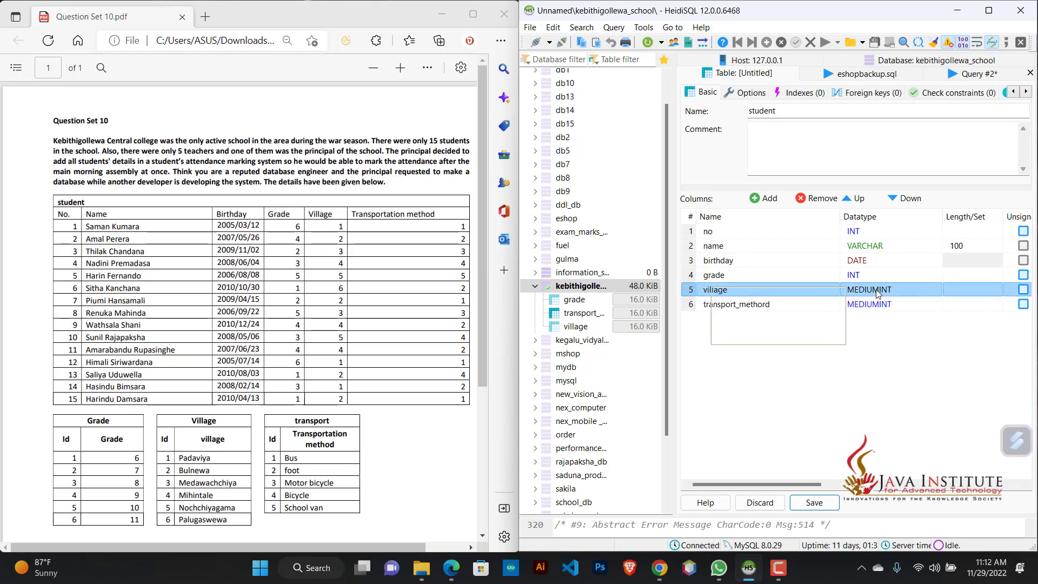
left_click(876, 291)
left_click(876, 352)
left_click(871, 304)
left_click(870, 304)
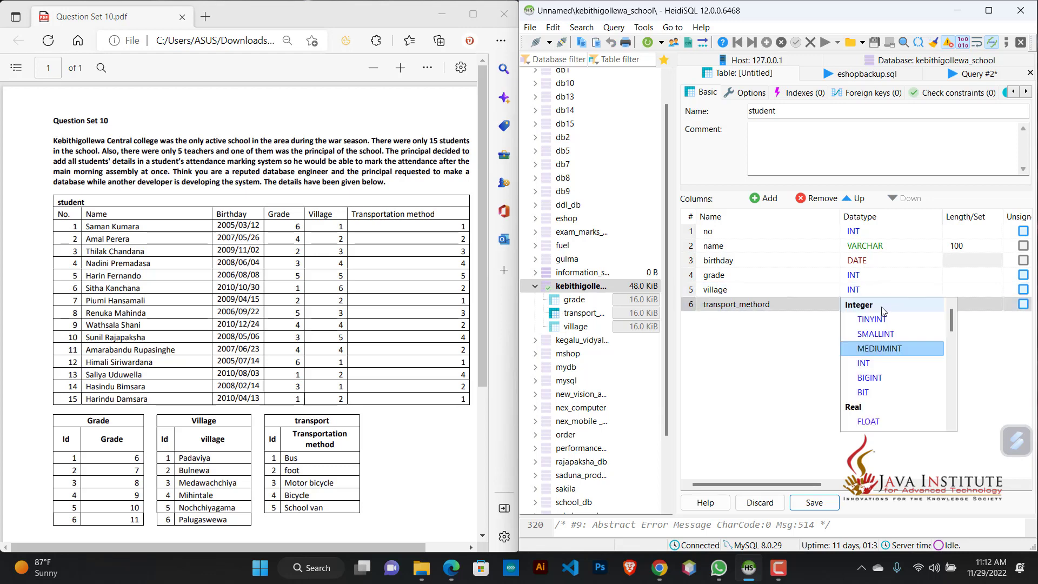
left_click(874, 365)
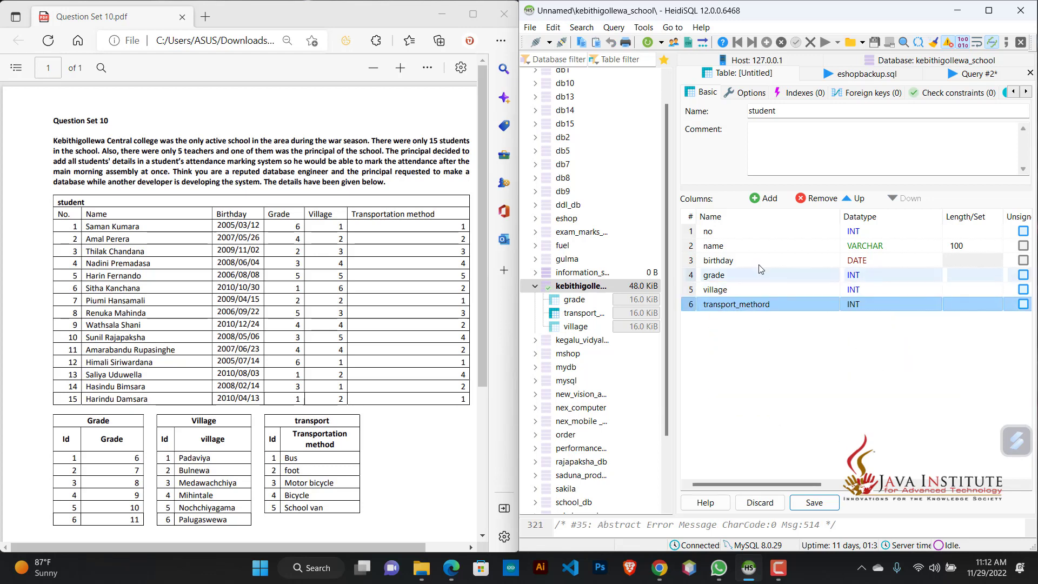
Step: Make the no column the primary key of the student table and set its default to AUTO_INCREMENT
left_click(722, 234)
right_click(724, 238)
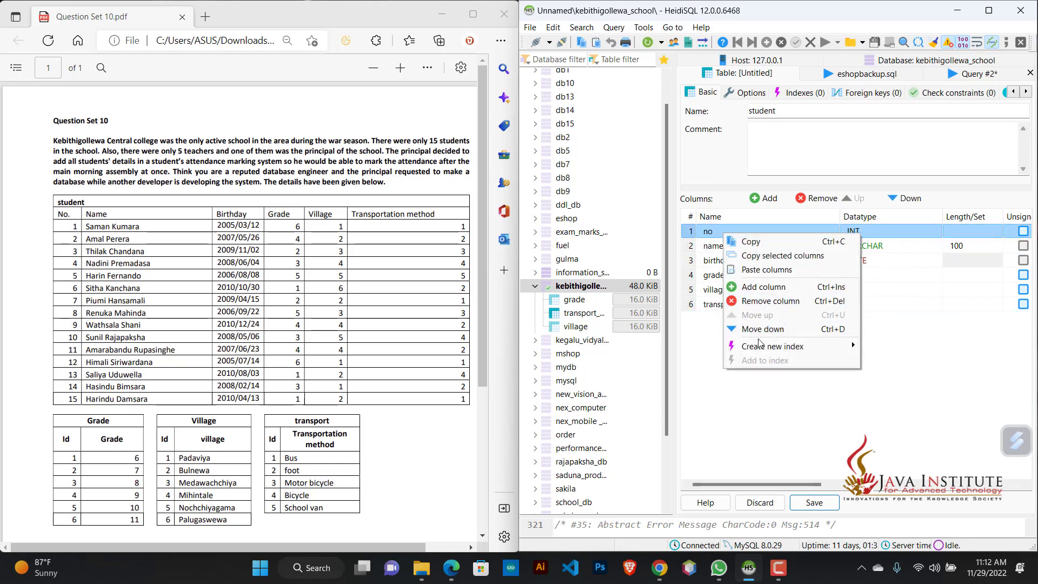
left_click(863, 346)
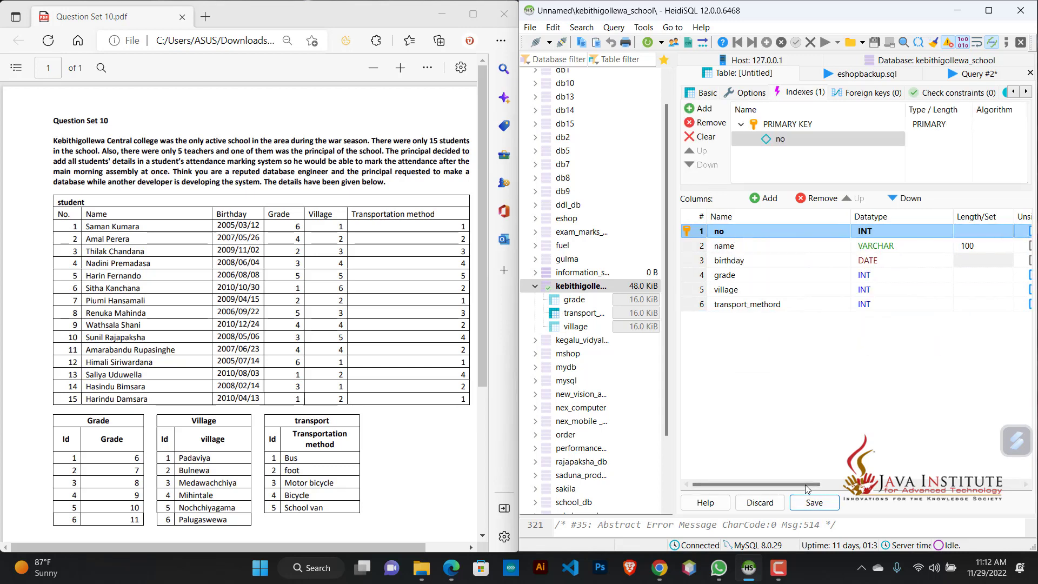
left_click_drag(806, 484, 931, 492)
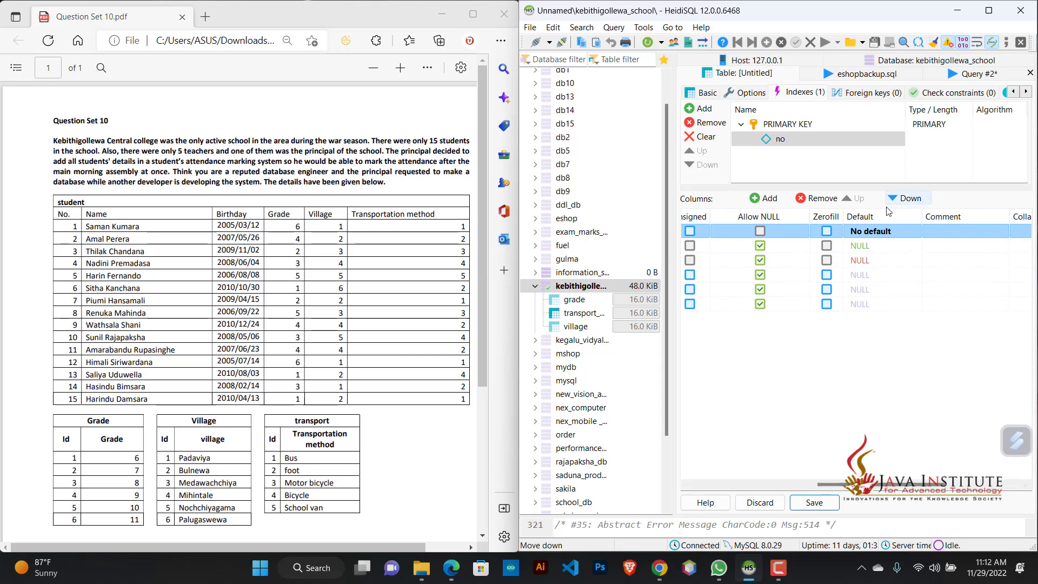
left_click(878, 233)
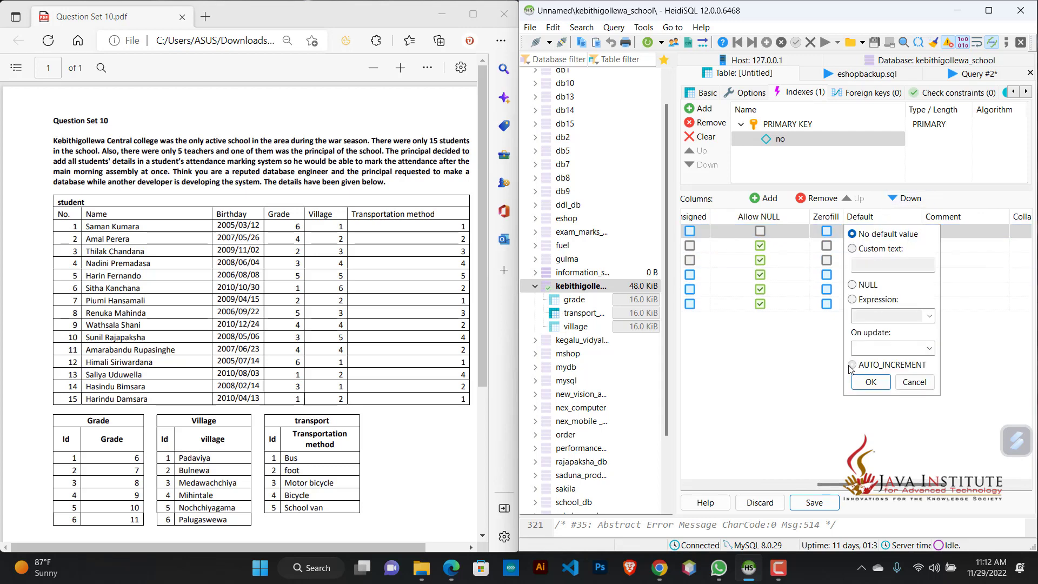
left_click(852, 365)
left_click(870, 382)
Step: Set the name, birthday and grade columns to have no default value
left_click(860, 250)
left_click(858, 249)
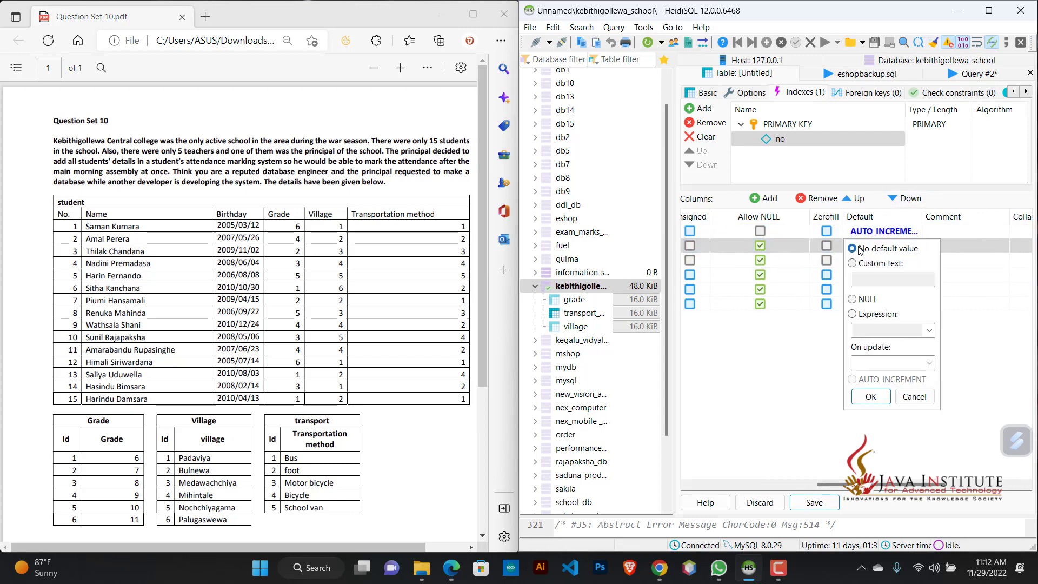
left_click(871, 398)
left_click(874, 264)
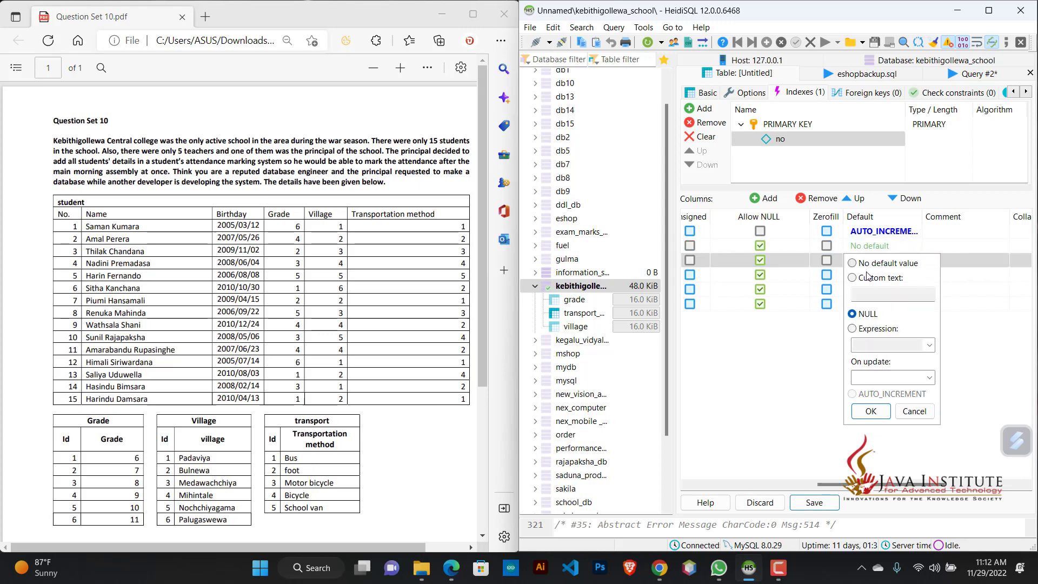
left_click(852, 262)
left_click(871, 411)
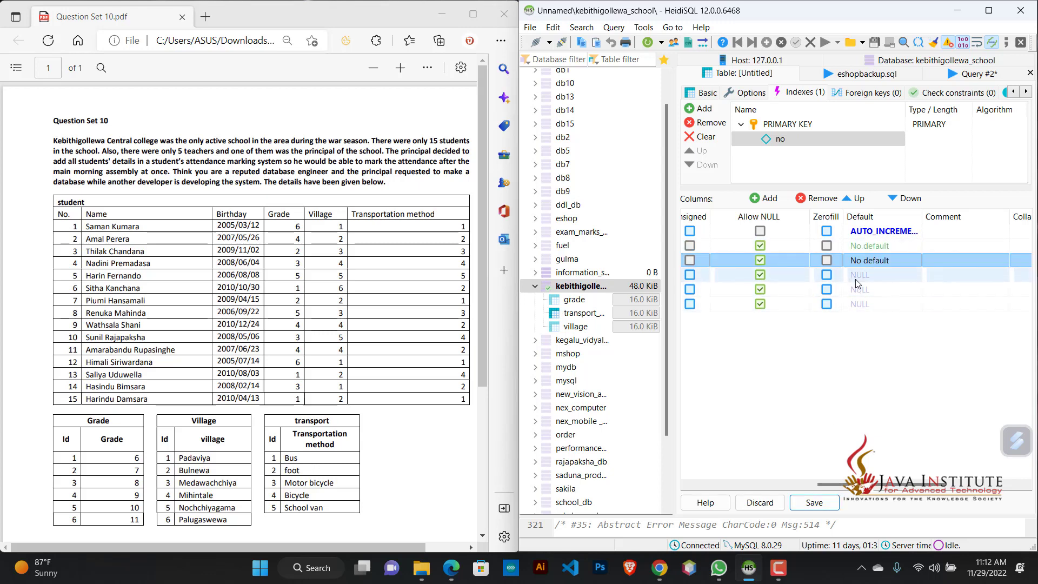
left_click(864, 275)
left_click(853, 277)
left_click(870, 425)
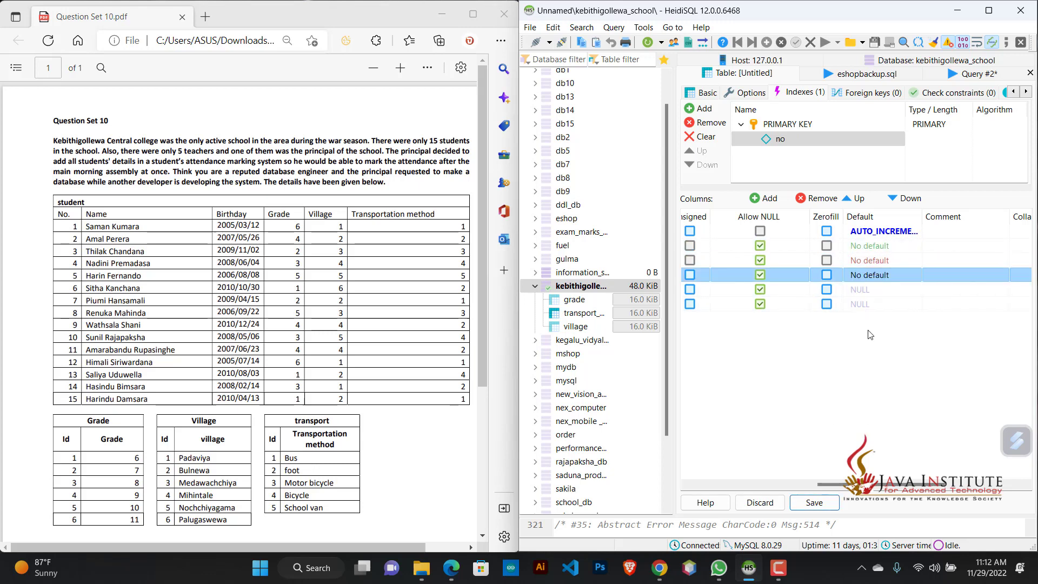
Step: Set the village and transport_methord columns to have no default value and save the student table
left_click(863, 289)
left_click(853, 292)
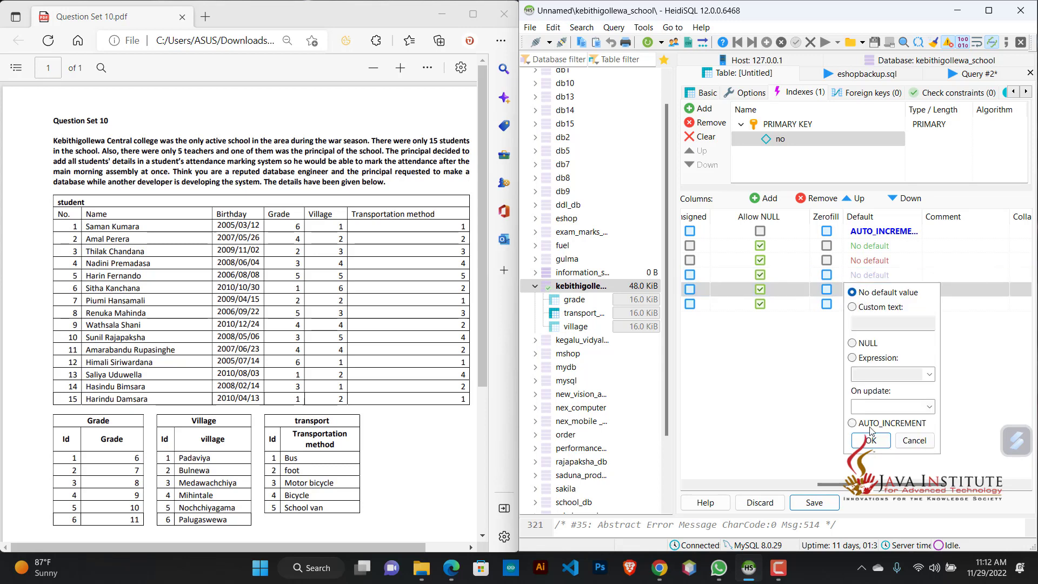
left_click(870, 440)
left_click(858, 306)
left_click(853, 307)
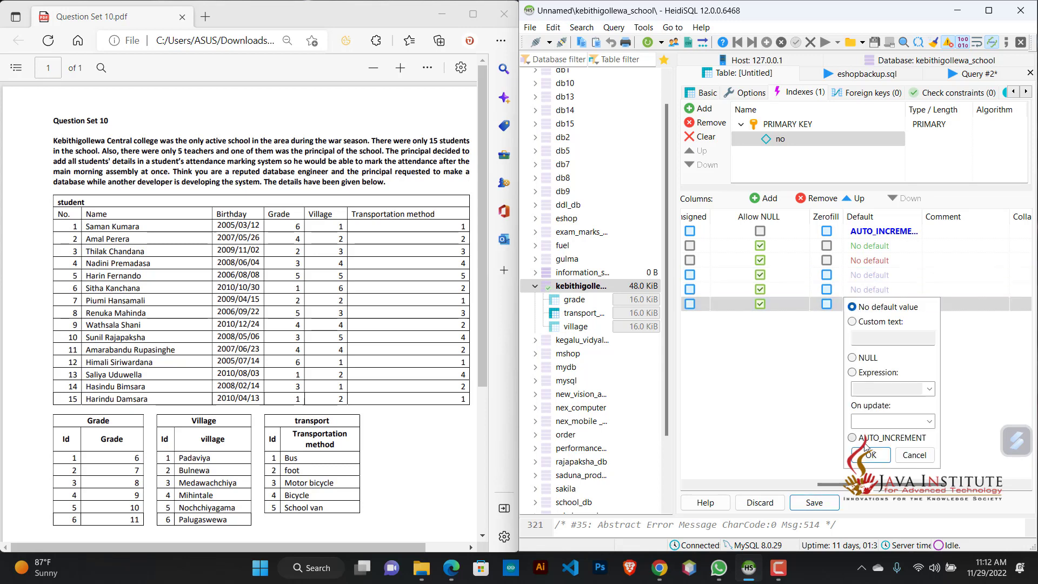
left_click(870, 454)
left_click(833, 503)
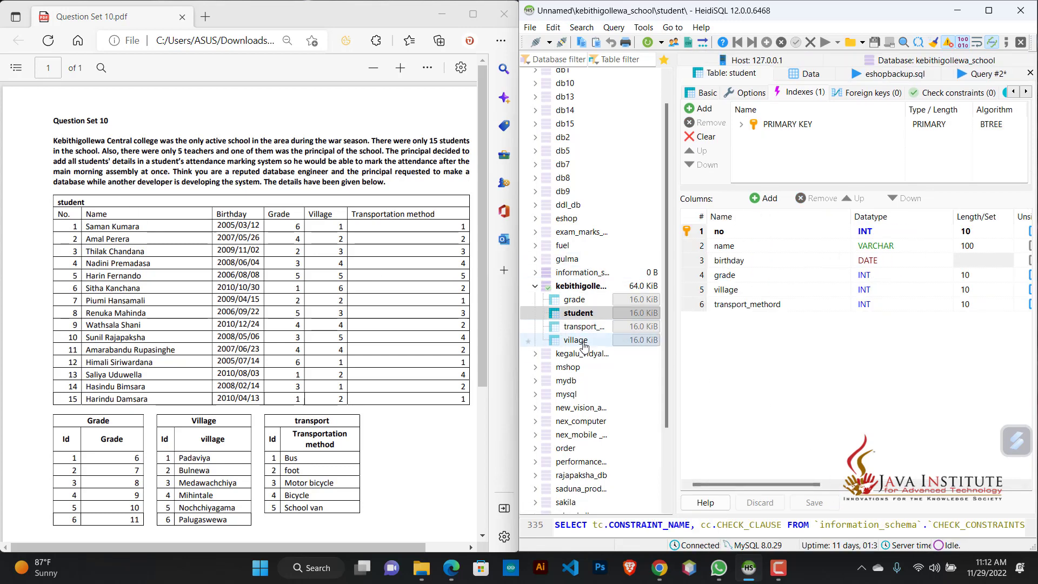
Step: Open the data of the grade table and insert a first row with grade 6
scroll(259, 401, "down", 3)
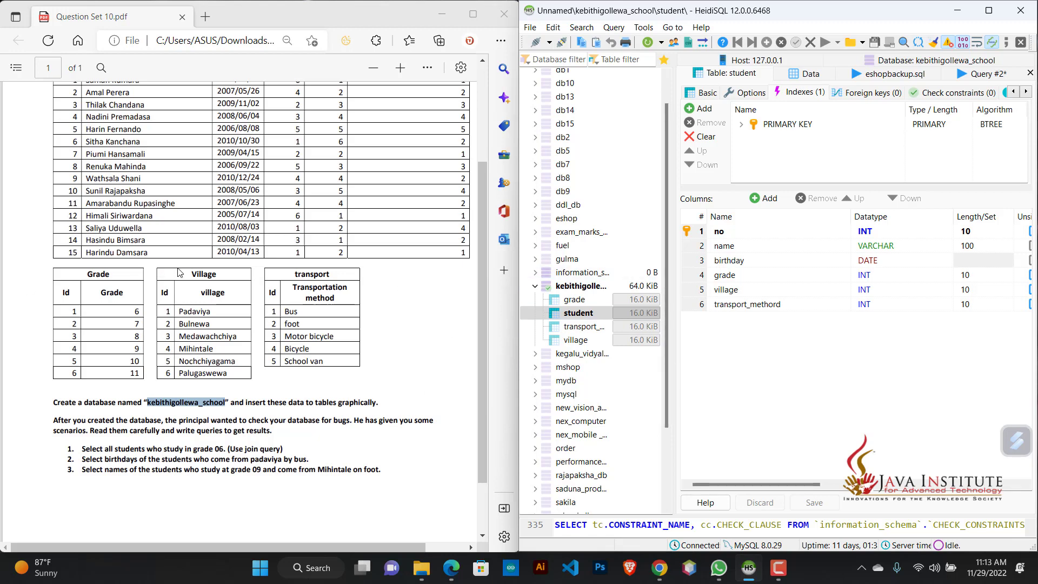
scroll(180, 273, "up", 2)
left_click(596, 301)
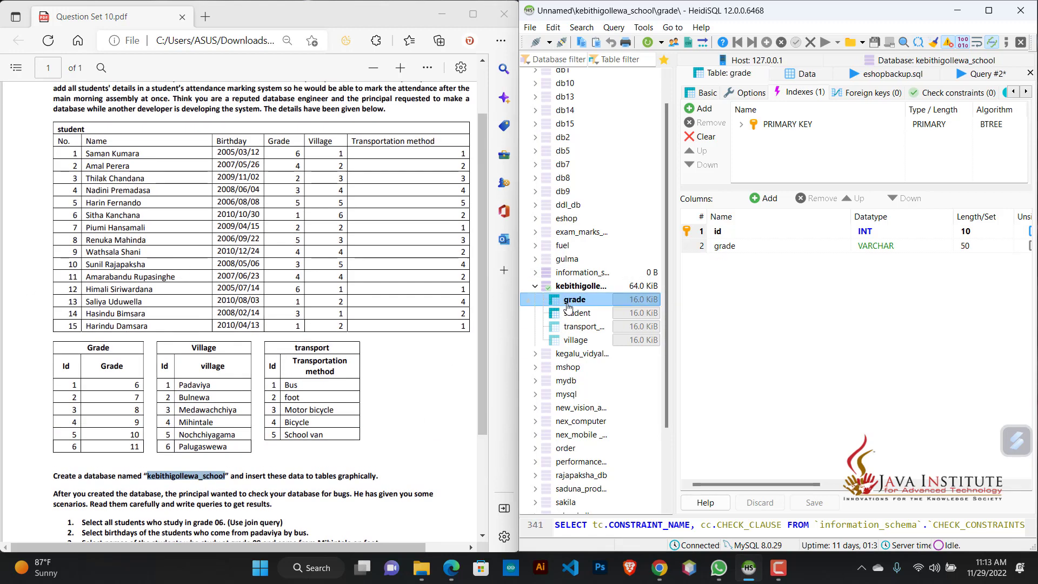
left_click(807, 73)
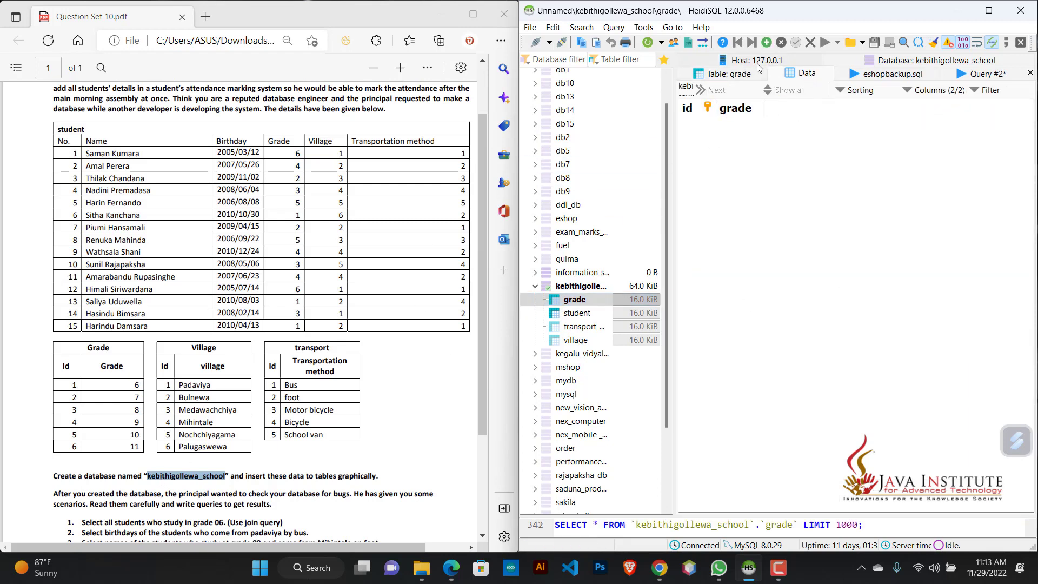
key("Insert")
left_click(738, 131)
left_click(737, 127)
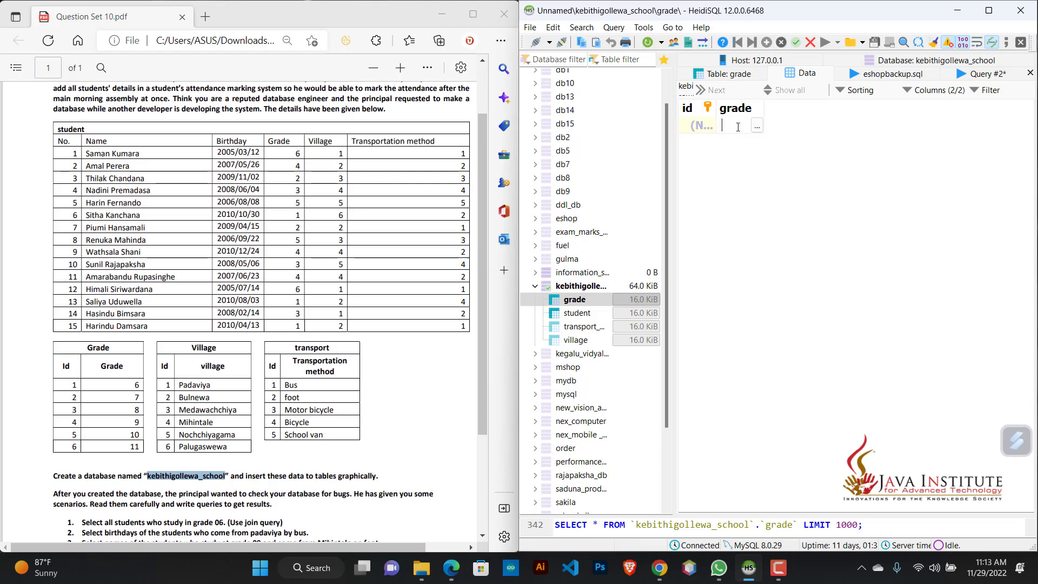
key("Return")
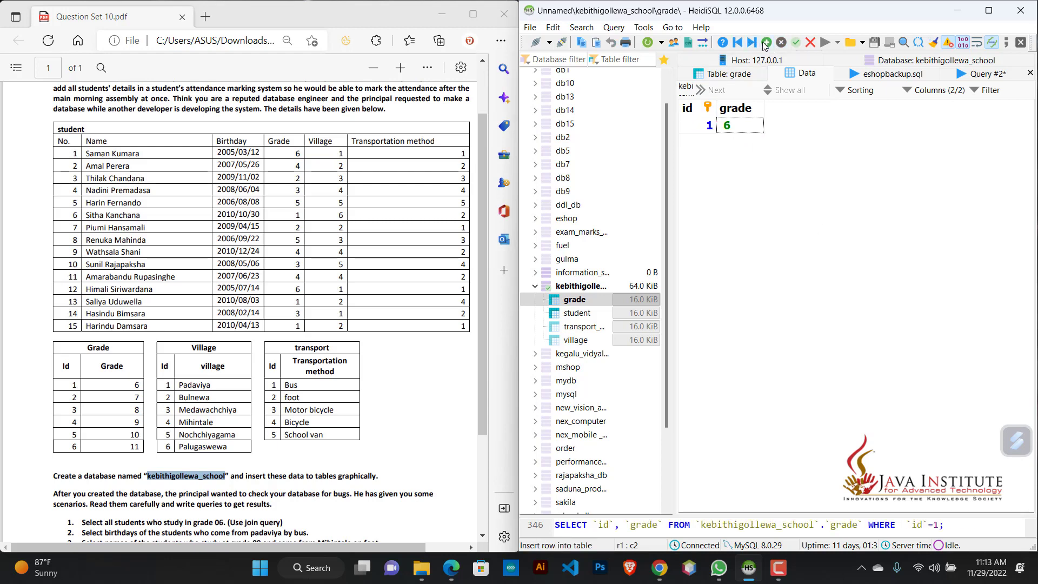
Step: Insert two more rows into the grade table with the grades 7 and 8
left_click(766, 42)
left_click(744, 143)
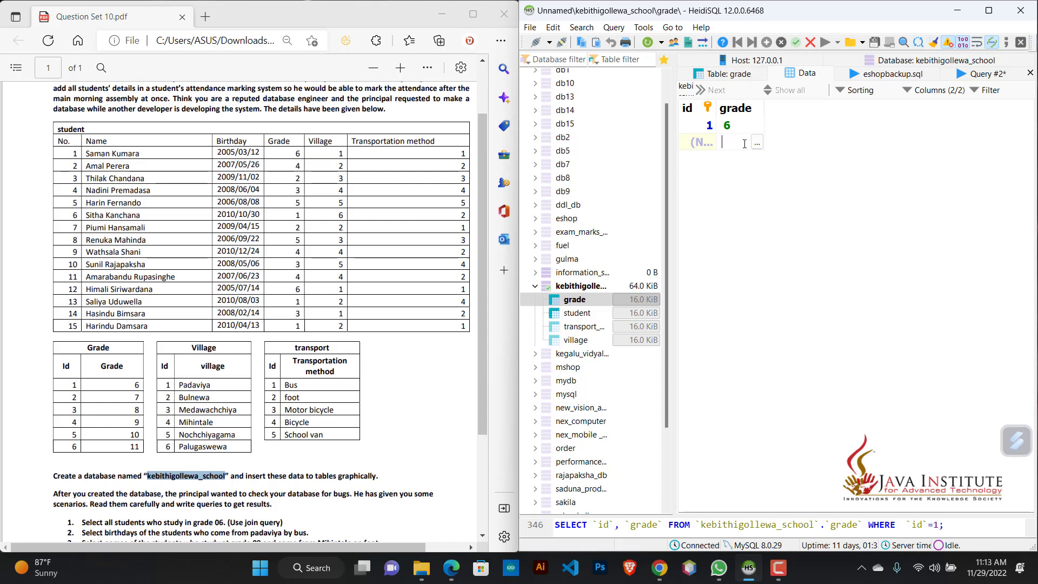
type("7")
key("Return")
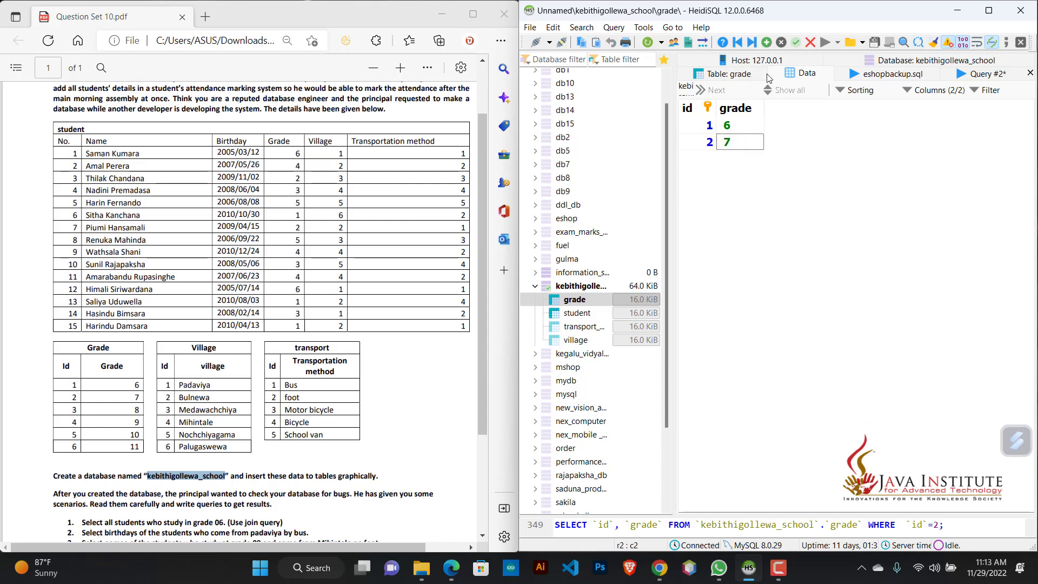
key("Insert")
left_click(755, 162)
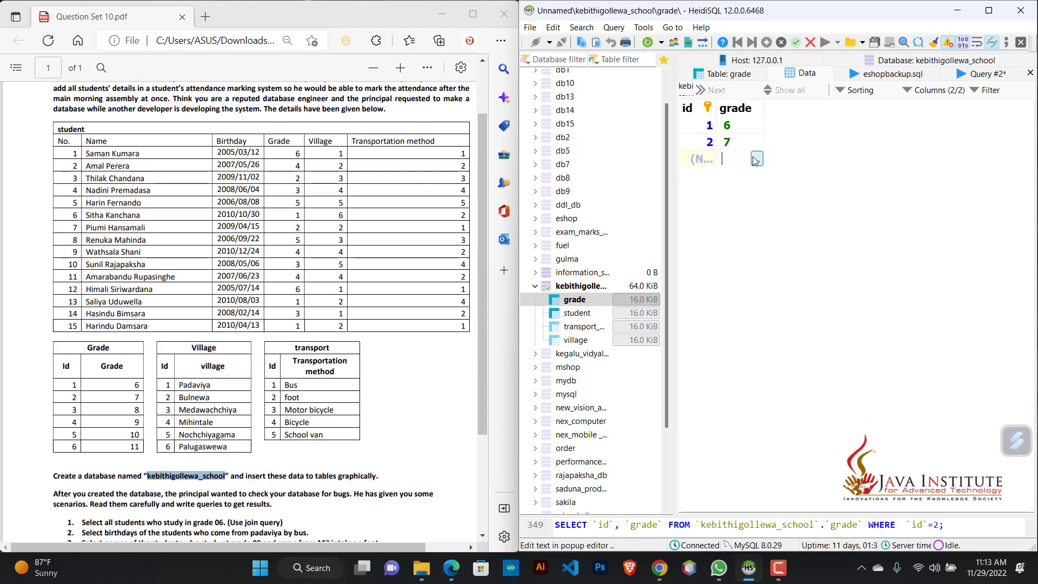
type("8")
key("Return")
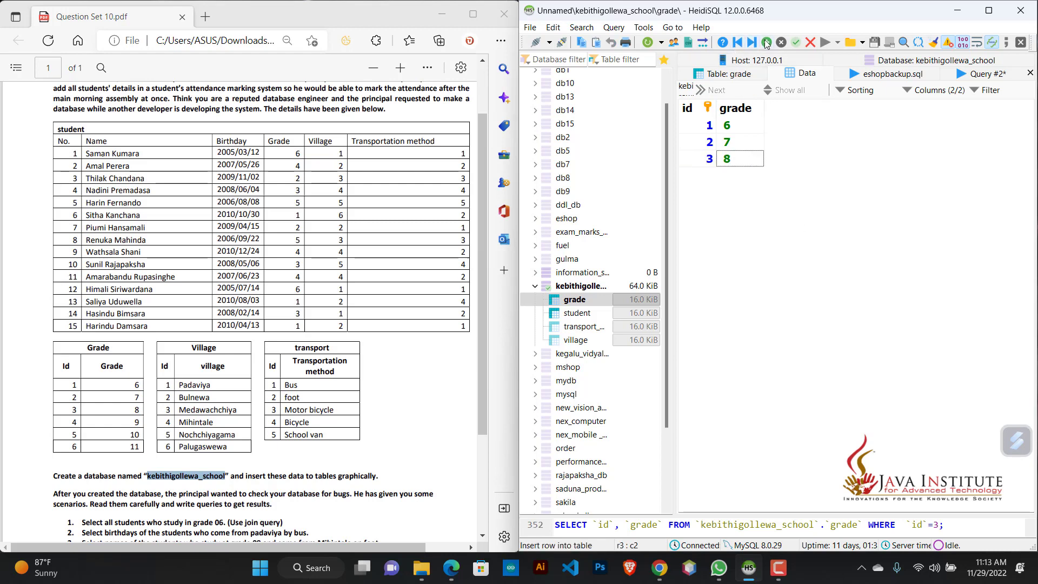
Step: Add a fourth row to the grade table with grade 9
left_click(752, 162)
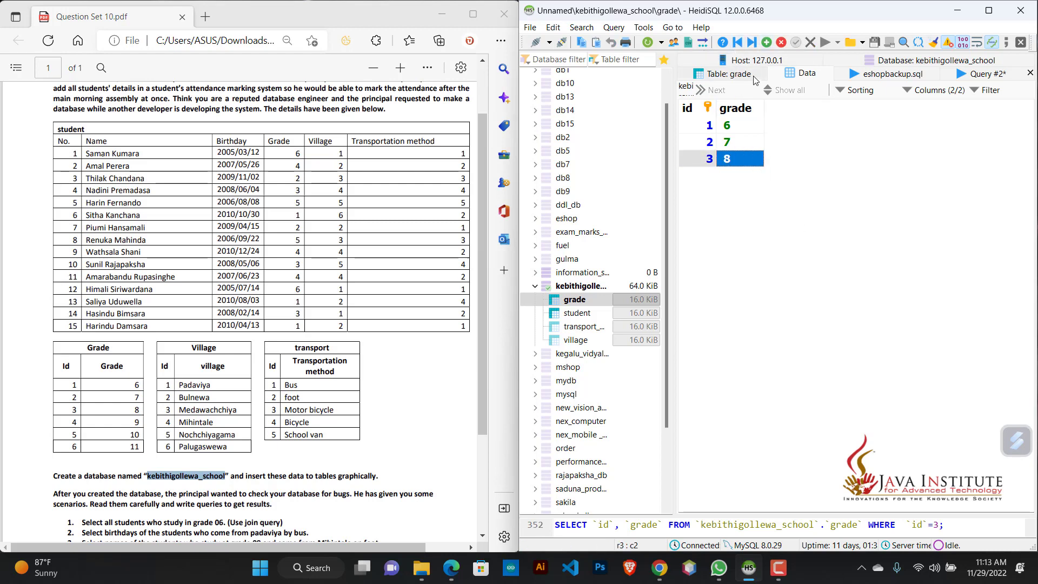
left_click(766, 42)
left_click(740, 181)
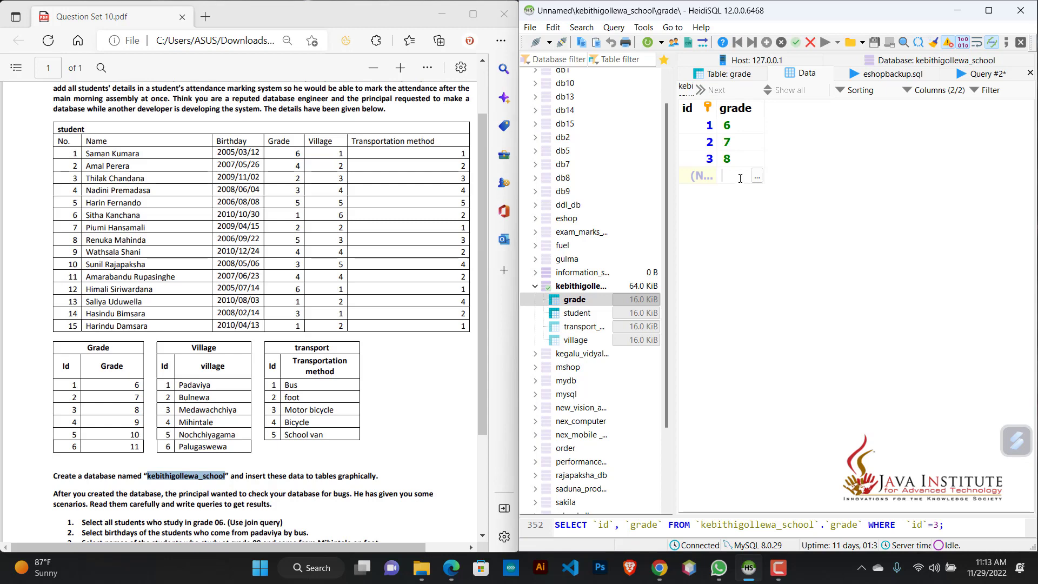
type("9")
key("Return")
Step: Insert two more rows into the grade table with the grades 10 and 11
left_click(766, 42)
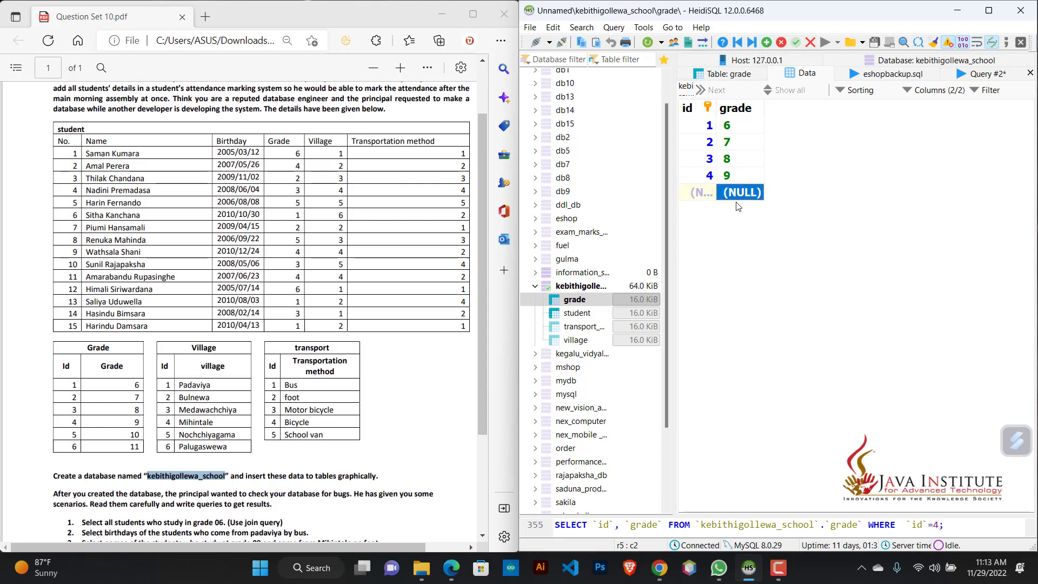
left_click(739, 193)
type("10")
key("Return")
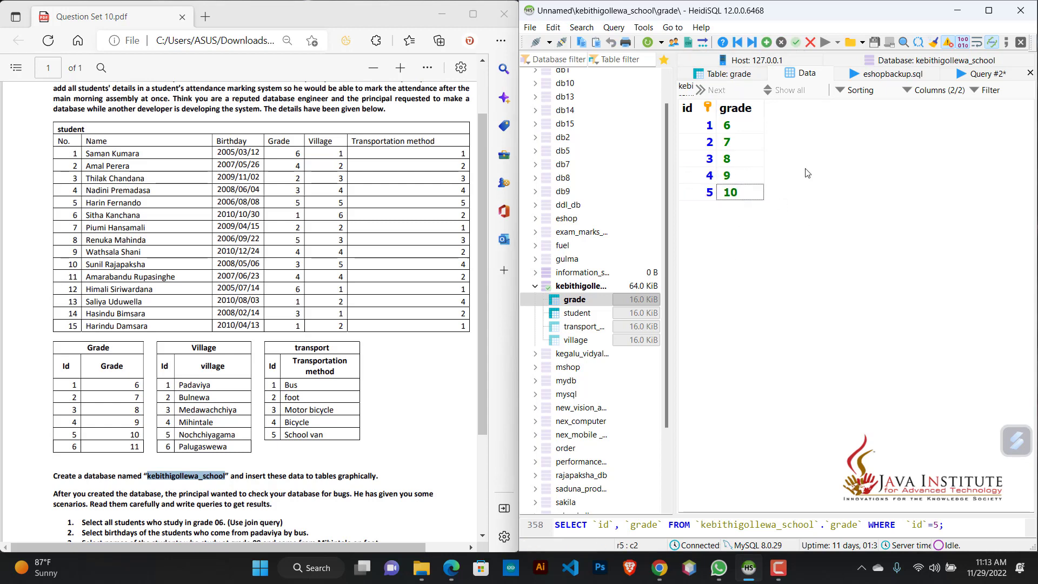
left_click(766, 42)
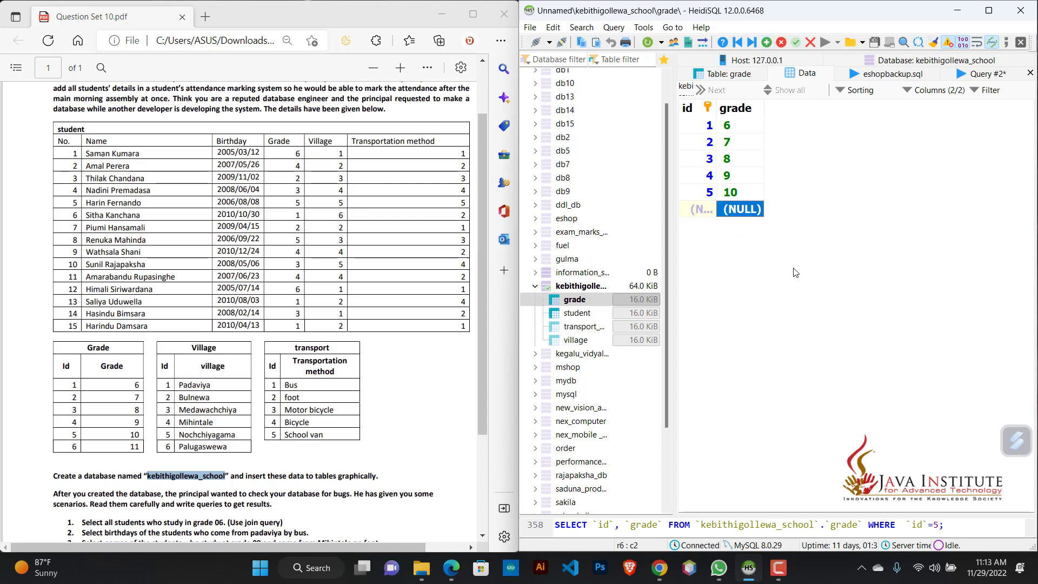
left_click(740, 212)
type("11")
key("Return")
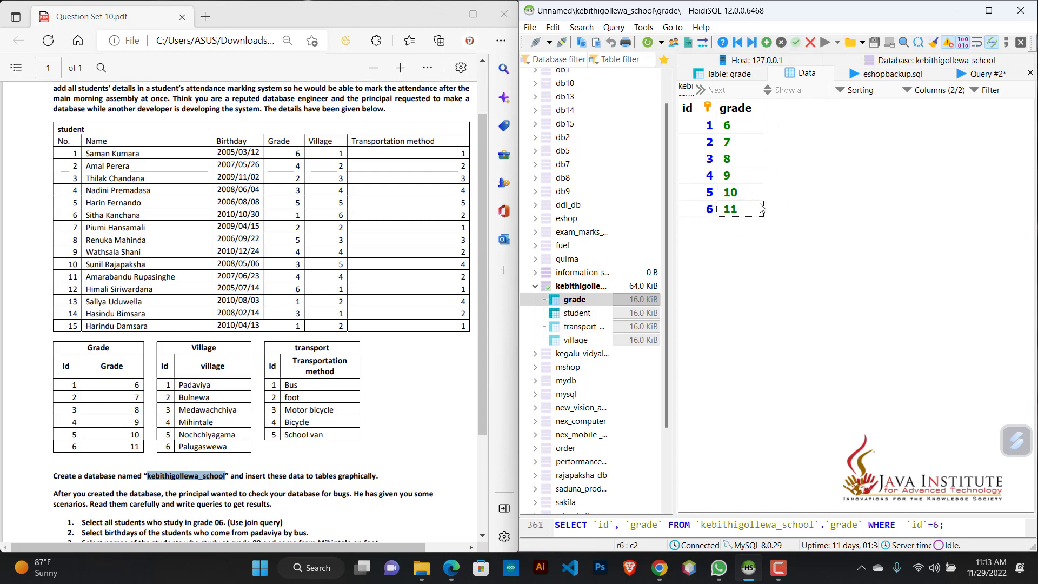
Step: Open the data of the village table and insert a first row with the village Padaviya
left_click(581, 341)
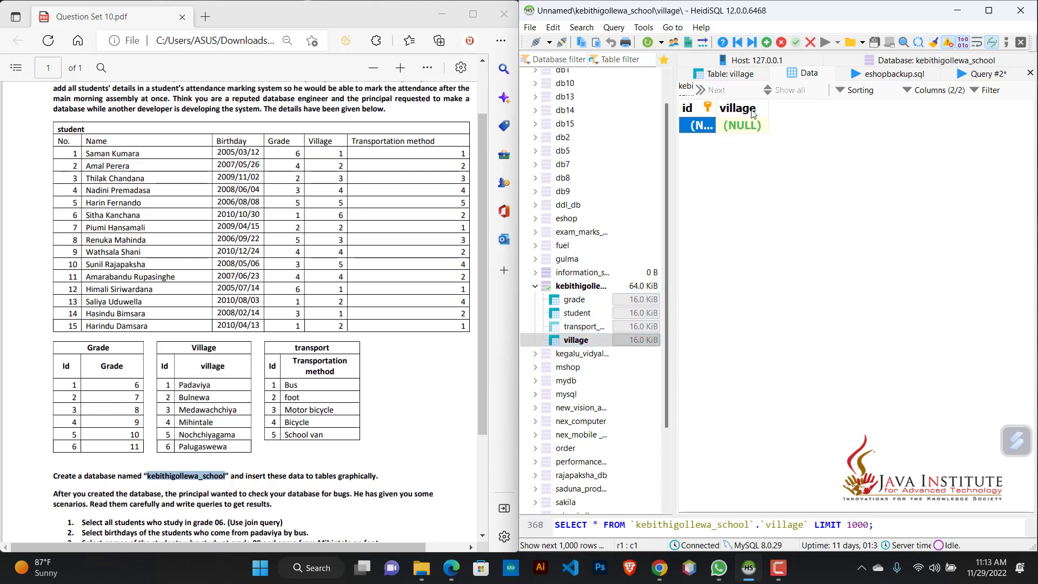
double_click(737, 127)
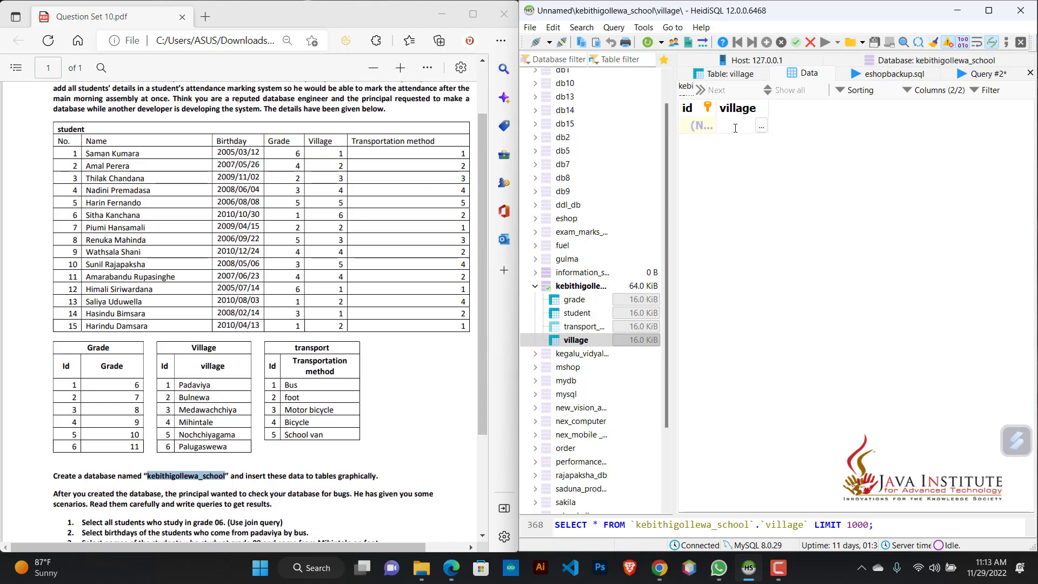
type("Padaviya")
key("Return")
Step: Add a second village row with Bulnewa, copied from the question PDF
key("Insert")
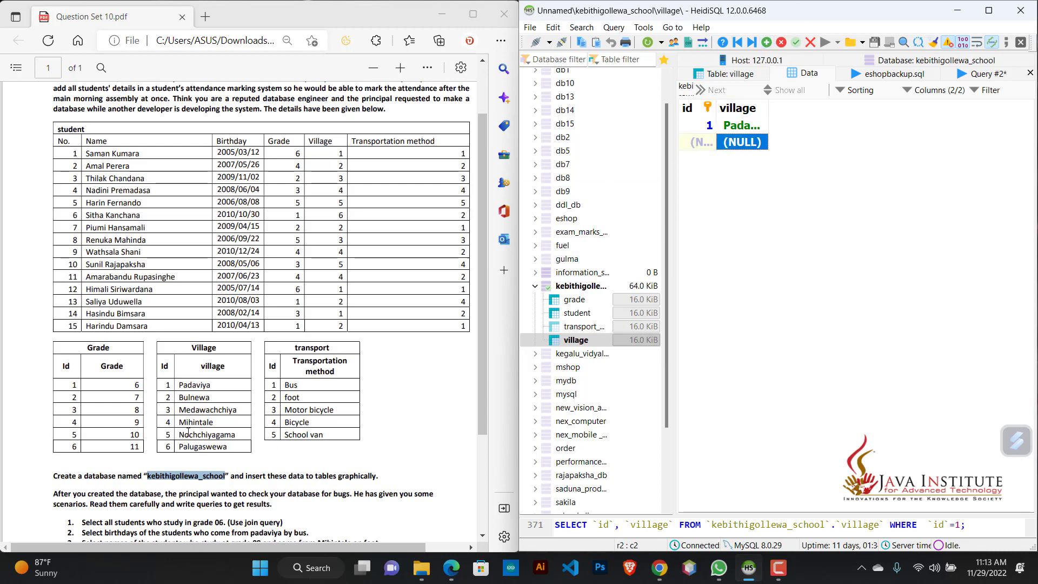
double_click(191, 399)
key("ctrl+c")
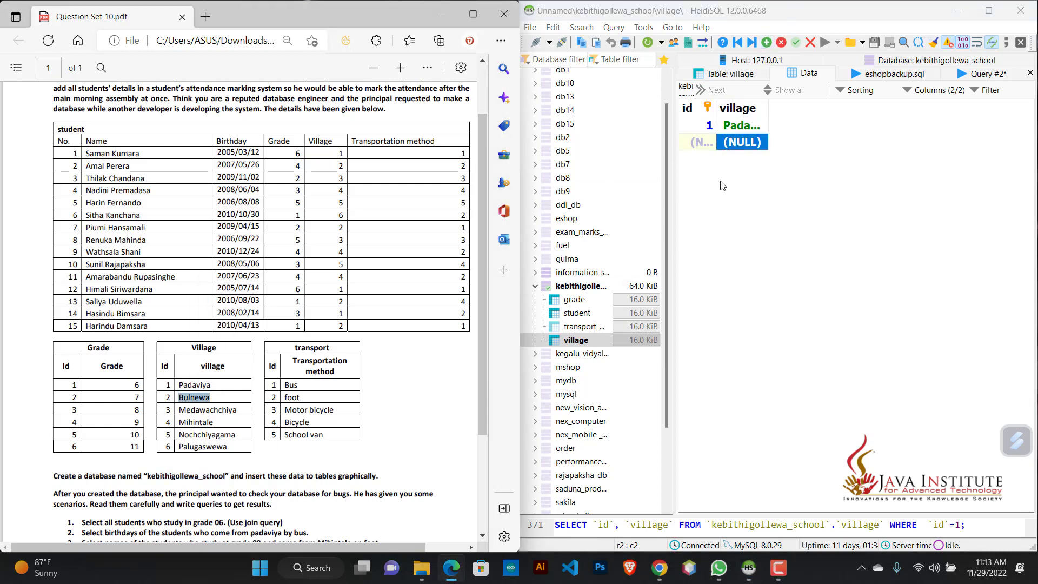
double_click(742, 144)
key("ctrl+v")
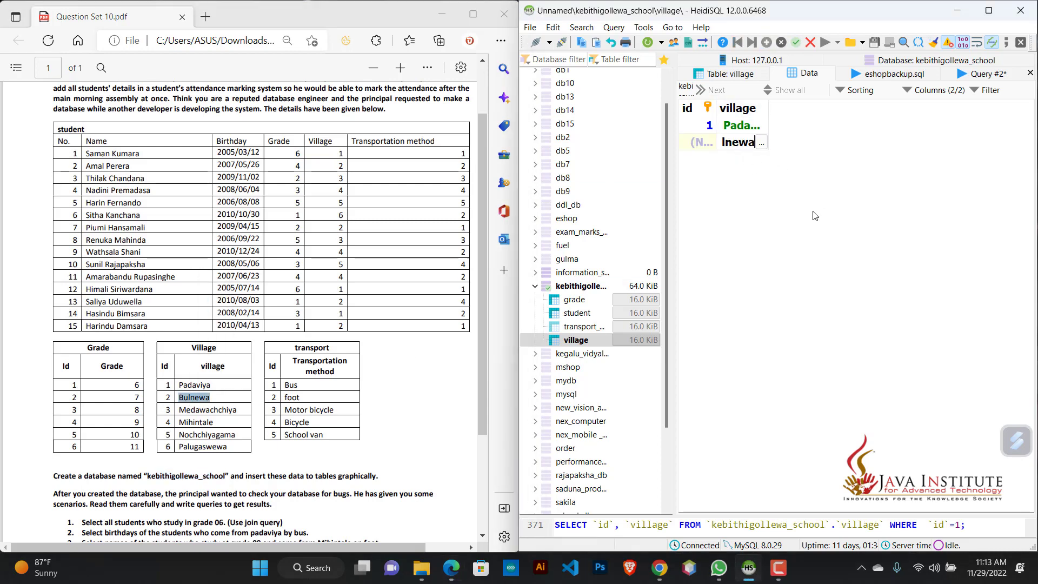
key("Return")
Step: Copy Medawachchiya from the PDF's village list and insert it as the third village row
double_click(210, 409)
key("ctrl+c")
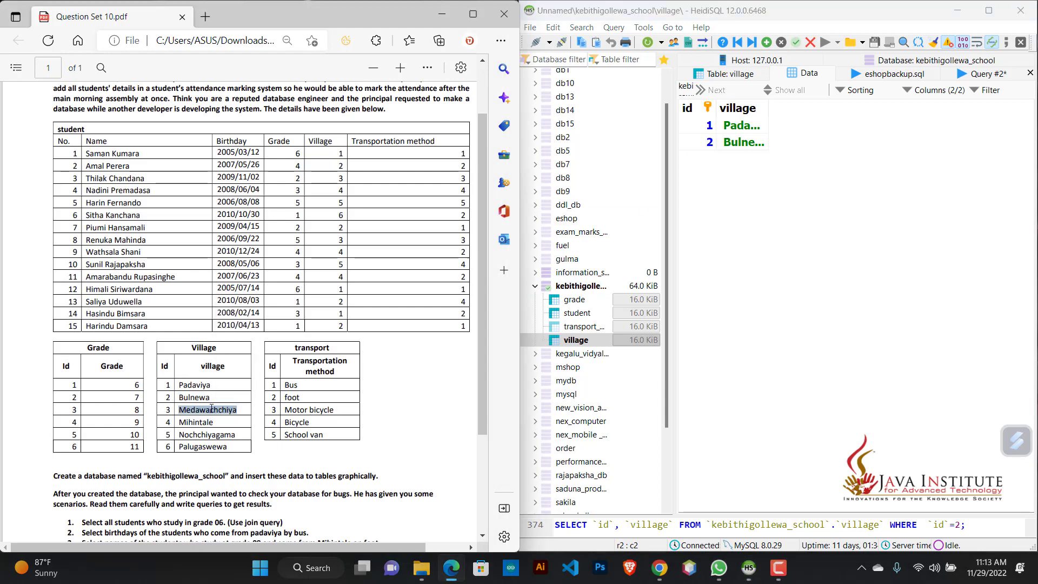
left_click(766, 42)
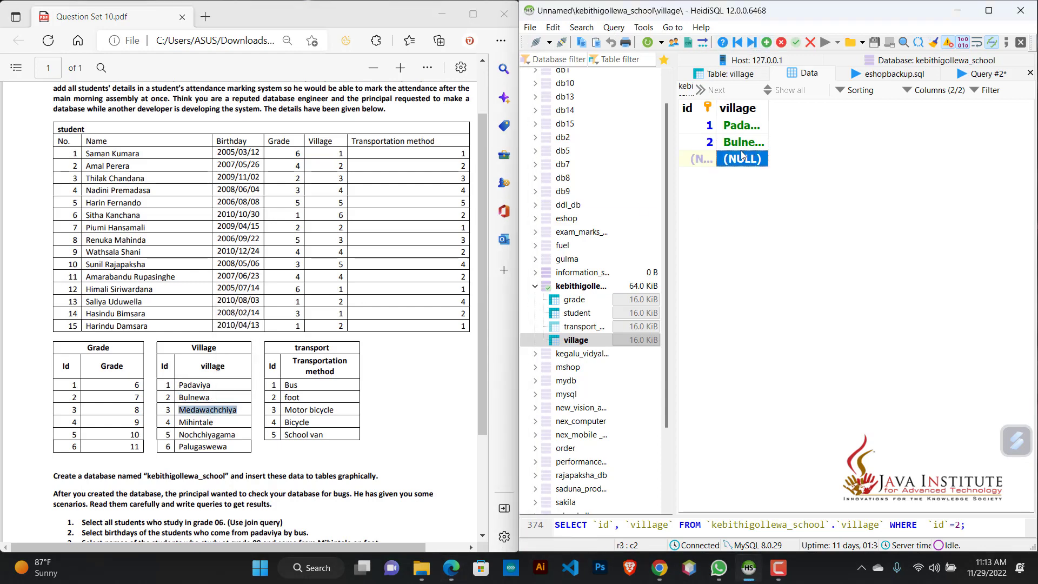
double_click(739, 158)
key("ctrl+v")
key("Return")
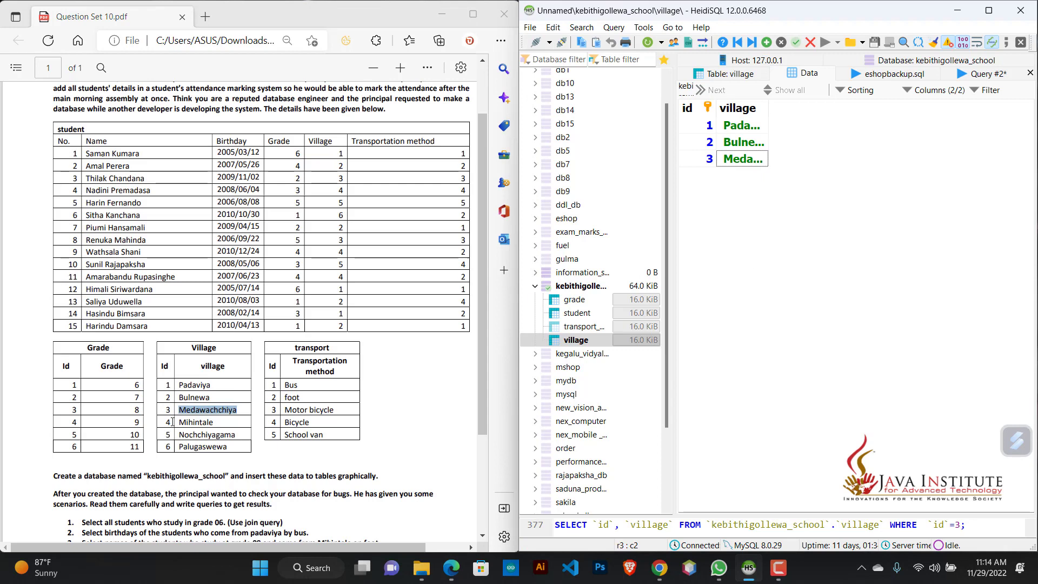
Step: Copy Mihintale from the PDF's village list and insert it as the fourth village row
double_click(200, 422)
key("ctrl+c")
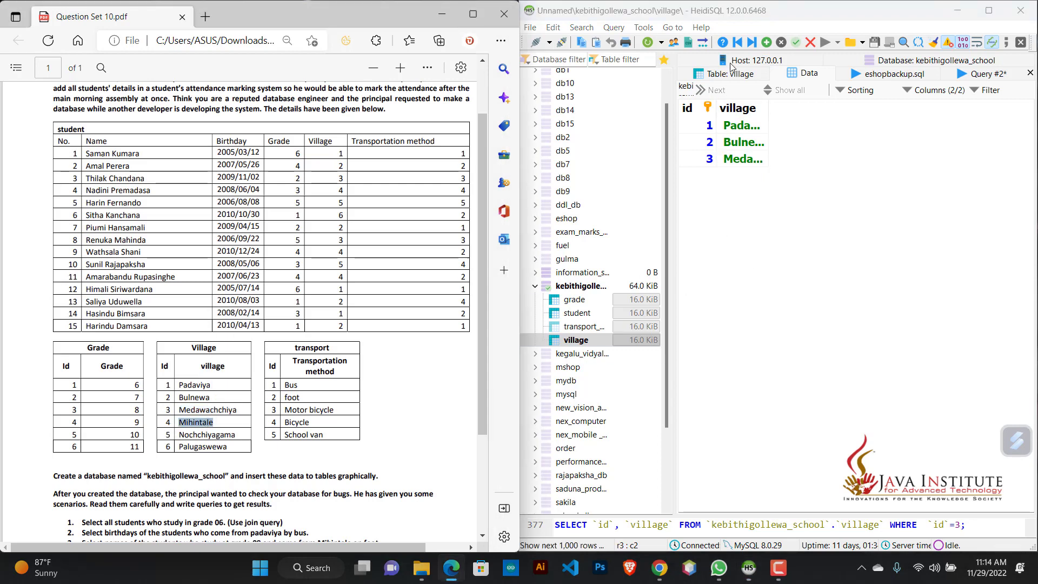
left_click(766, 42)
double_click(734, 172)
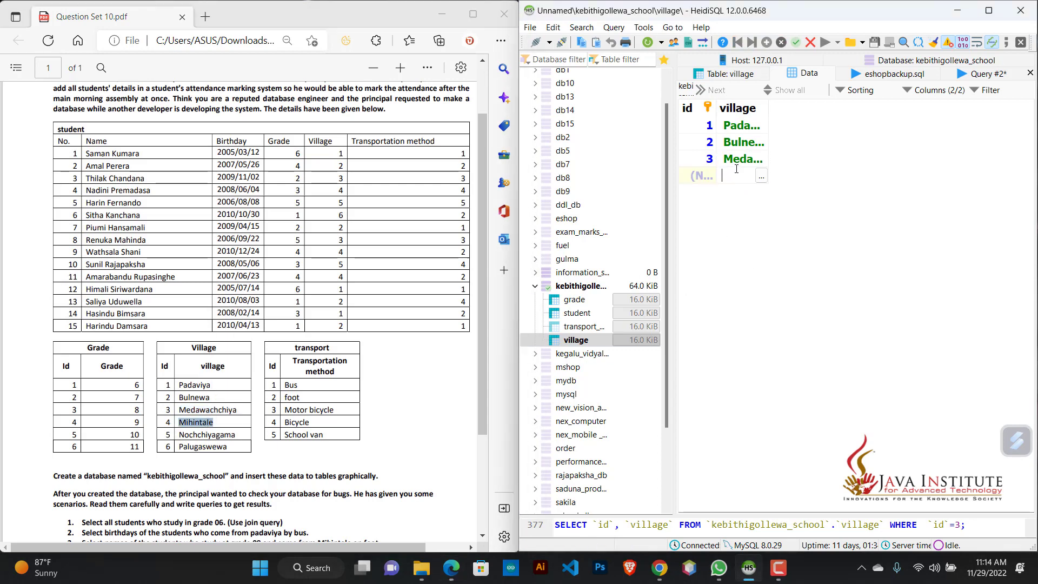
key("ctrl+v")
key("Return")
Step: Copy Nochchiyagama from the PDF's village list and insert it as the fifth village row
double_click(219, 436)
key("ctrl+c")
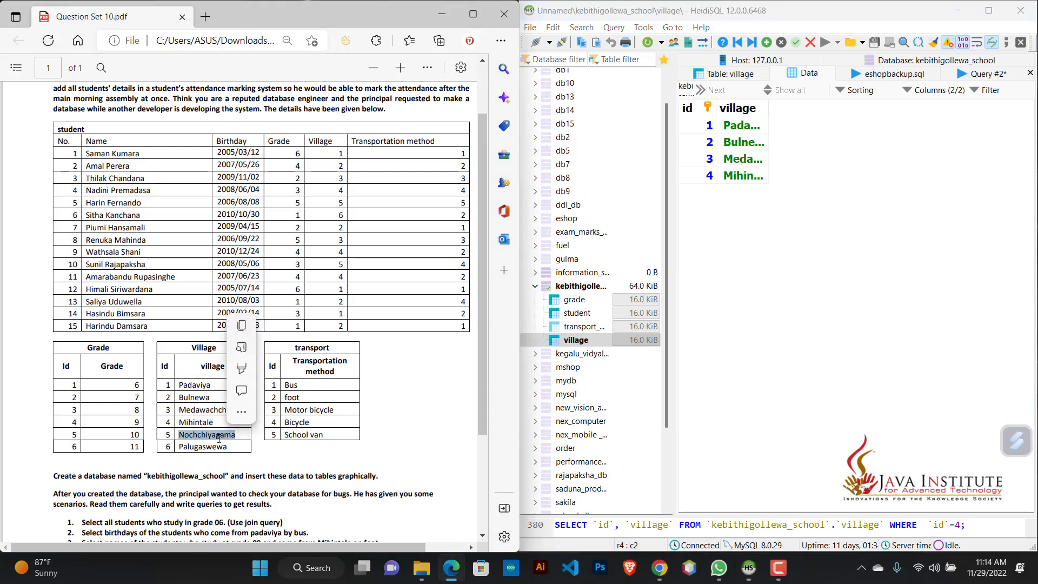
left_click(766, 42)
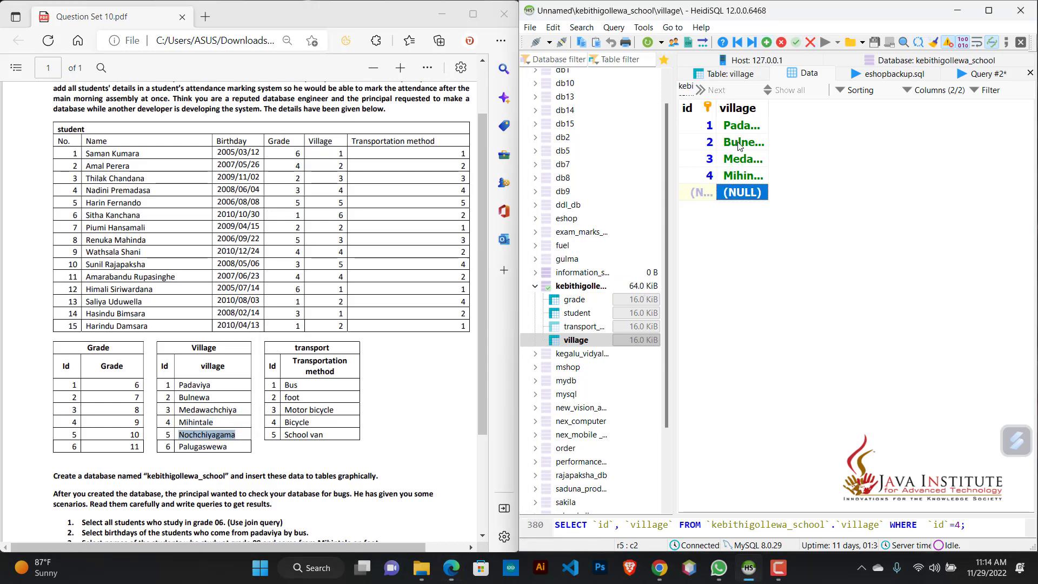
double_click(747, 190)
key("ctrl+v")
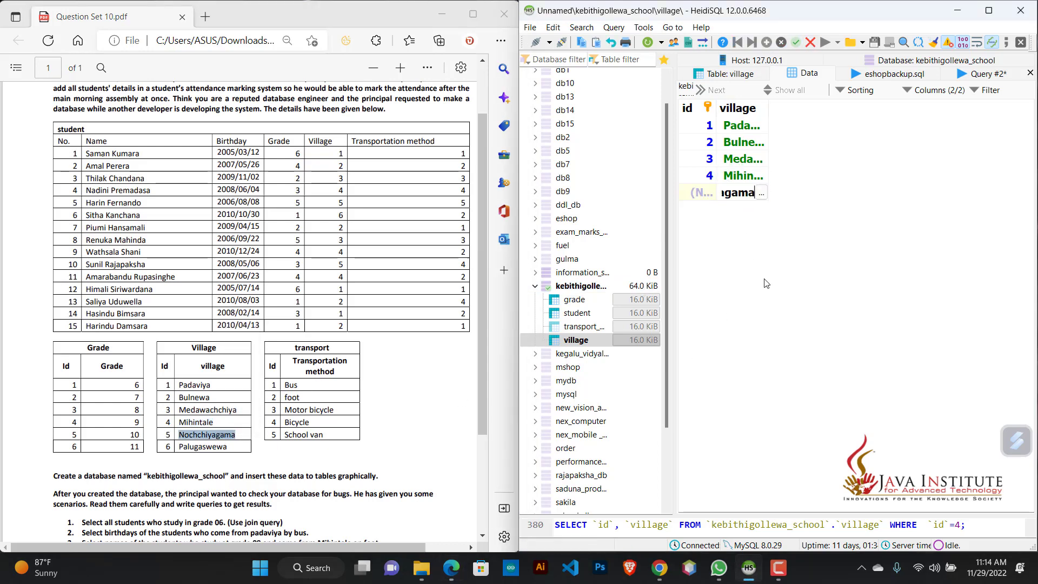
key("Return")
Step: Copy Palugaswewa from the PDF's village list and insert it as the sixth village row
double_click(209, 447)
key("ctrl+c")
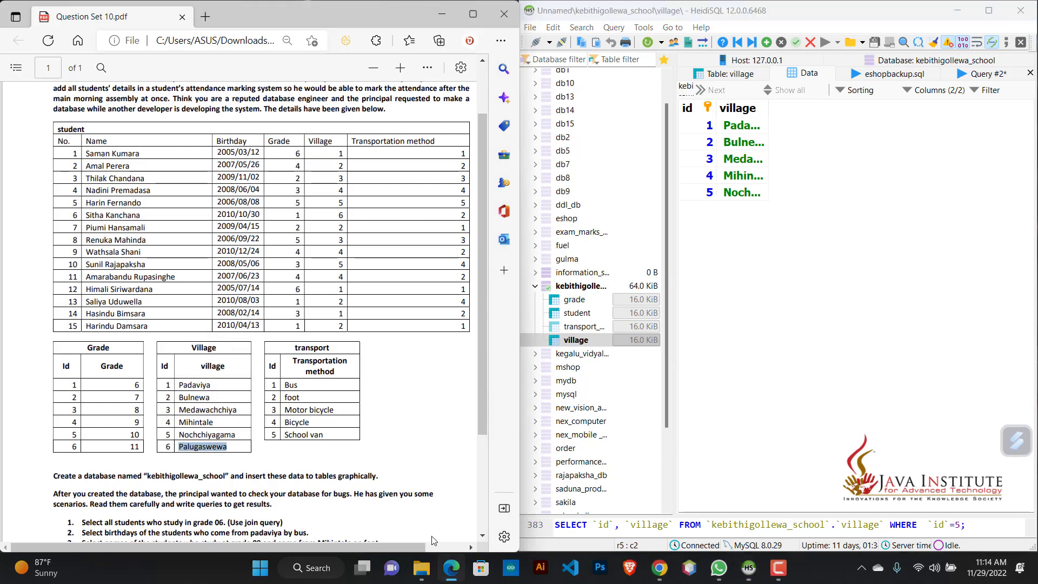
left_click(766, 42)
key("ctrl+v")
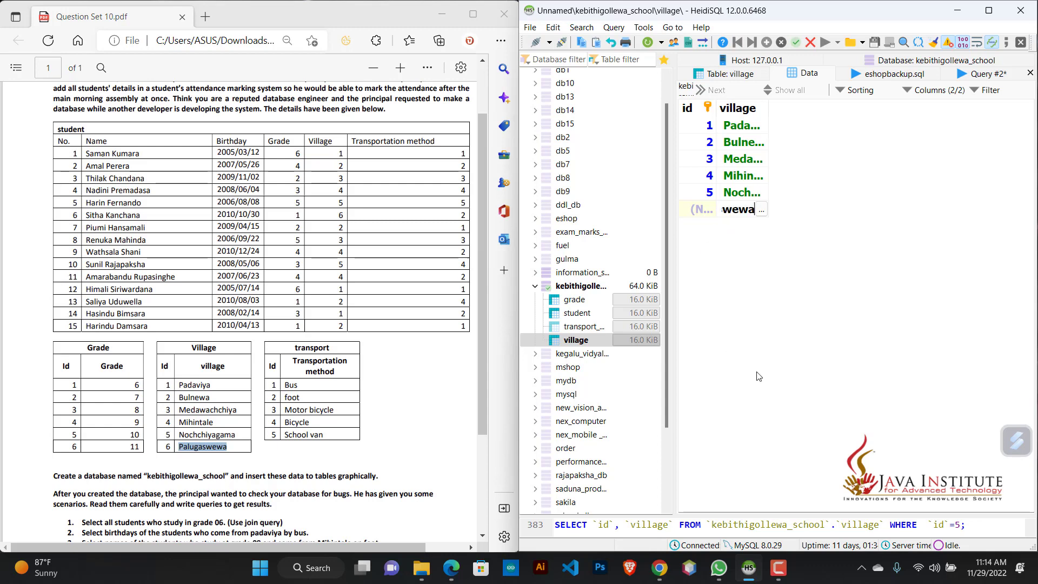
key("Return")
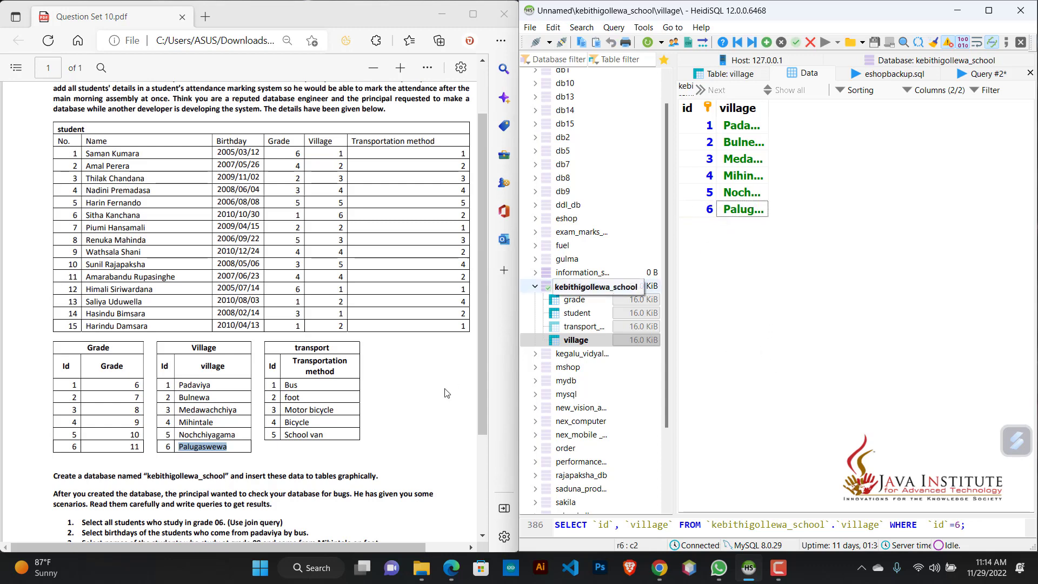
Step: Open the data of the transport_methord table and enter Bus, copied from the PDF, in a first row
left_click(595, 326)
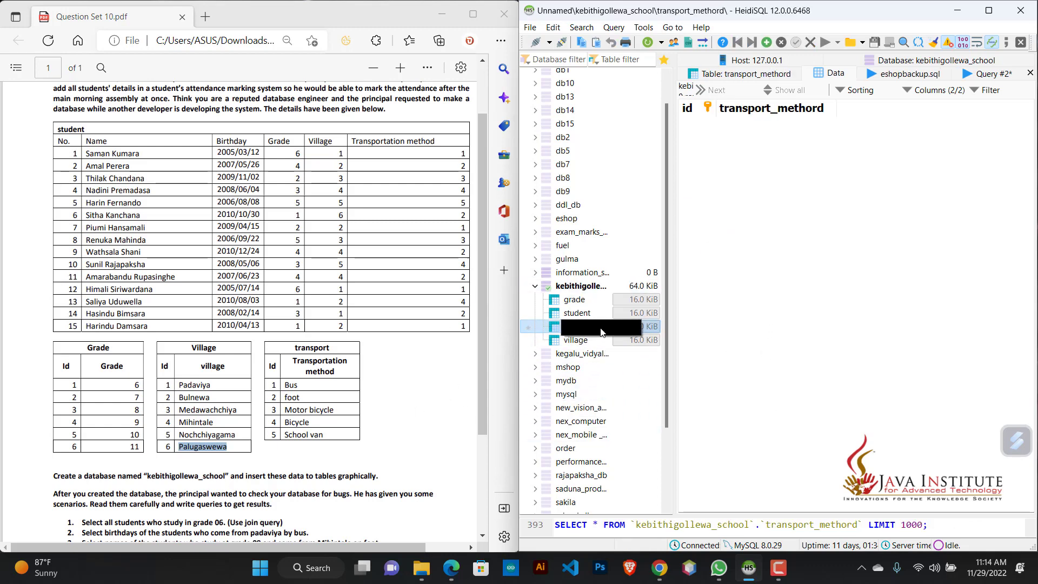
left_click(766, 42)
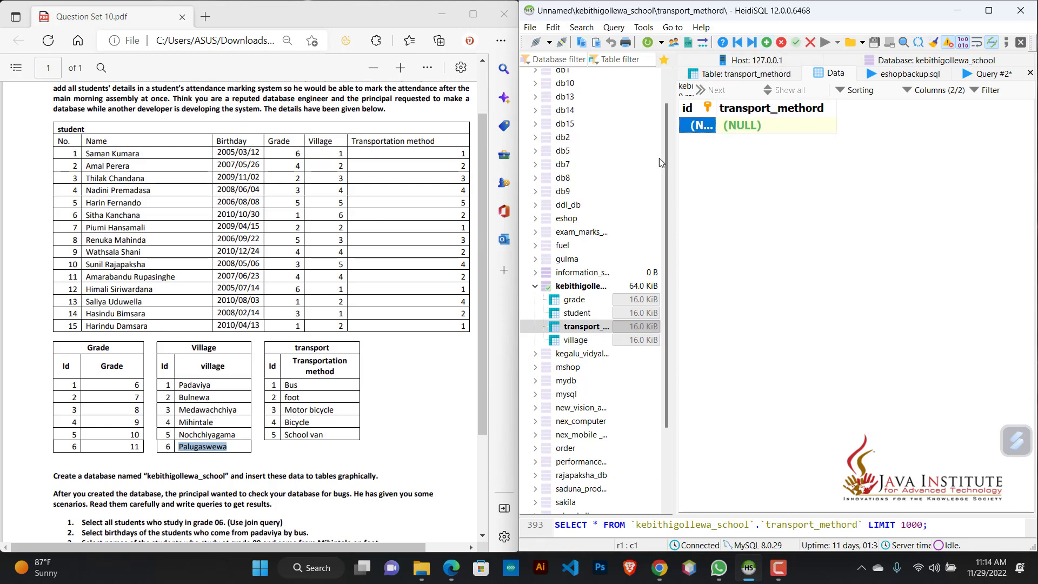
double_click(292, 384)
key("ctrl+c")
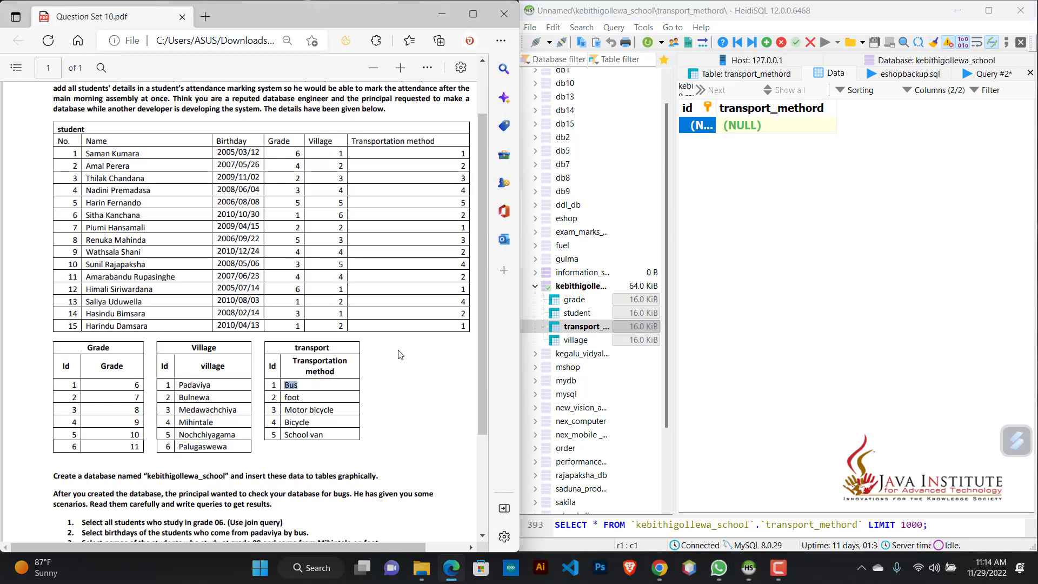
double_click(756, 131)
key("ctrl+v")
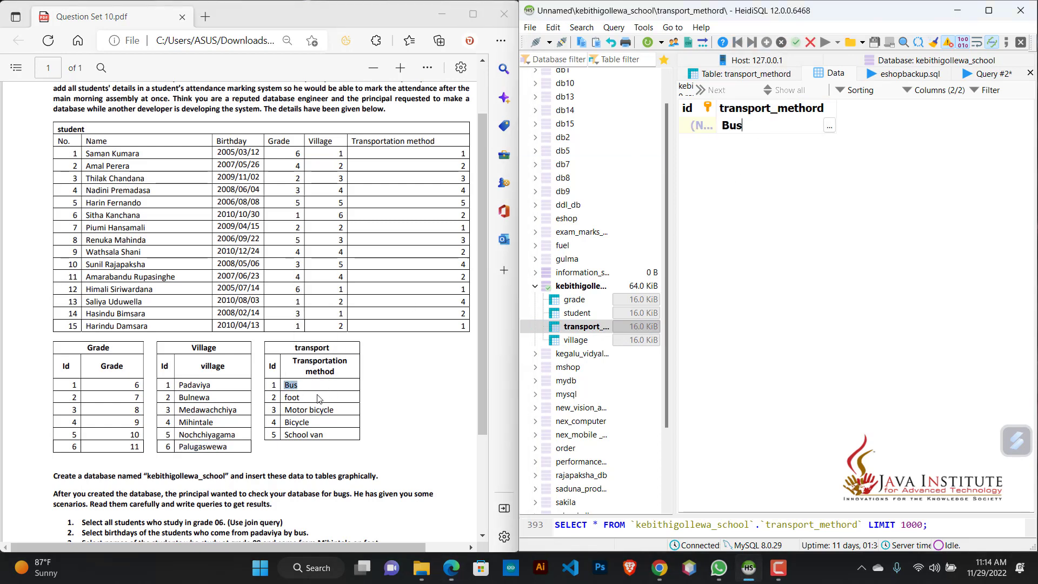
Step: Save the Bus row and insert a second transport_methord row with foot, copied from the PDF
double_click(289, 398)
key("ctrl+c")
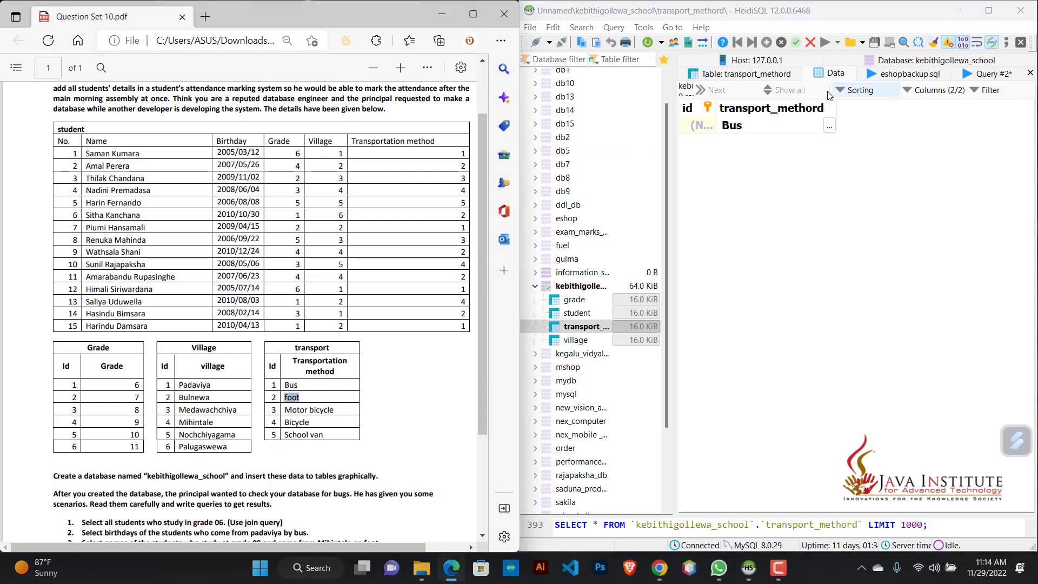
left_click(796, 45)
left_click(766, 43)
double_click(742, 142)
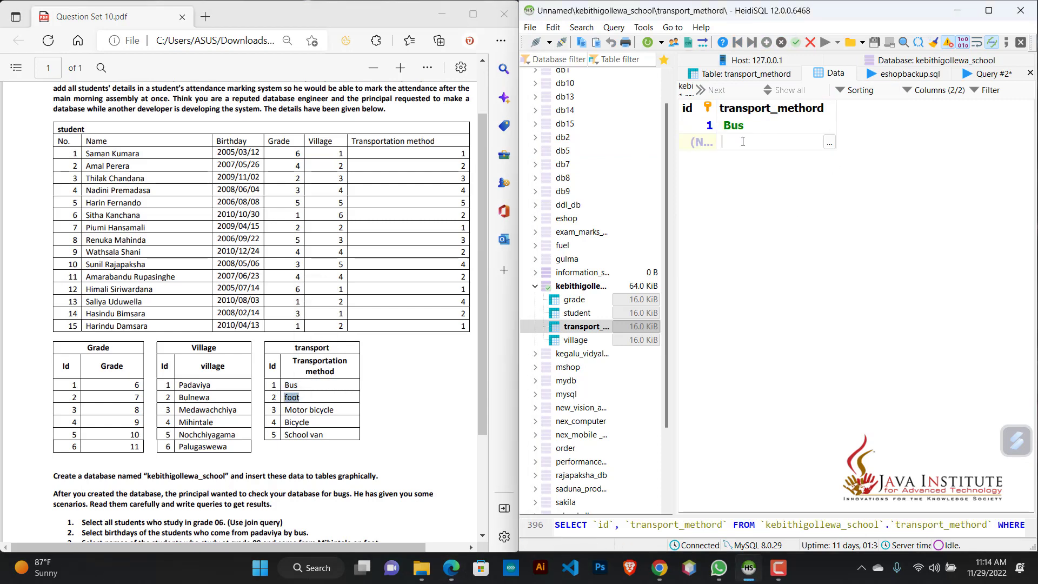
key("ctrl+v")
key("Return")
Step: Copy Motor bicycle from the PDF's transport list and enter it in a third transport_methord row
double_click(304, 412)
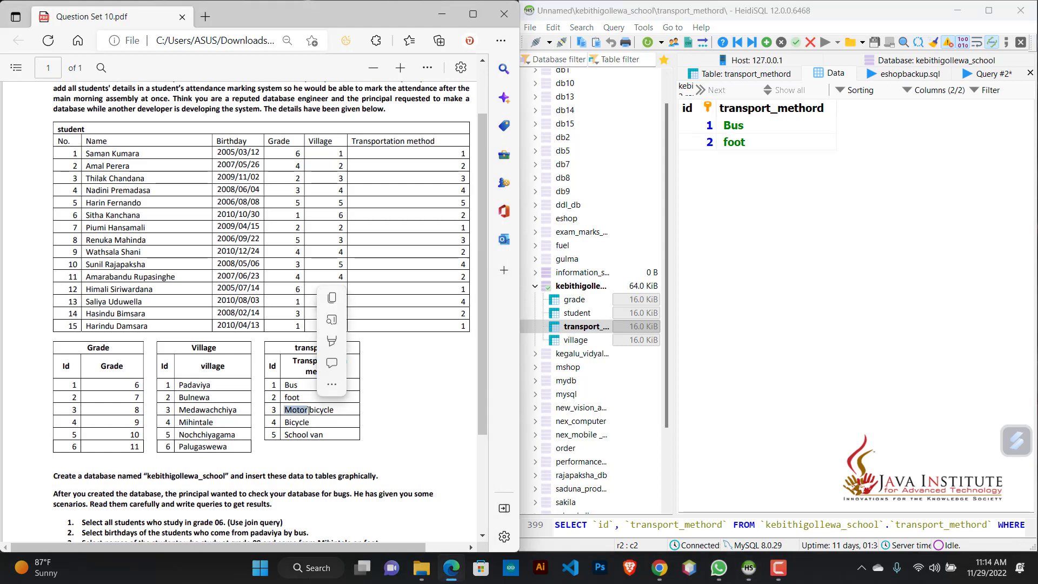
left_click(339, 411)
left_click_drag(335, 411, 286, 413)
left_click(322, 411)
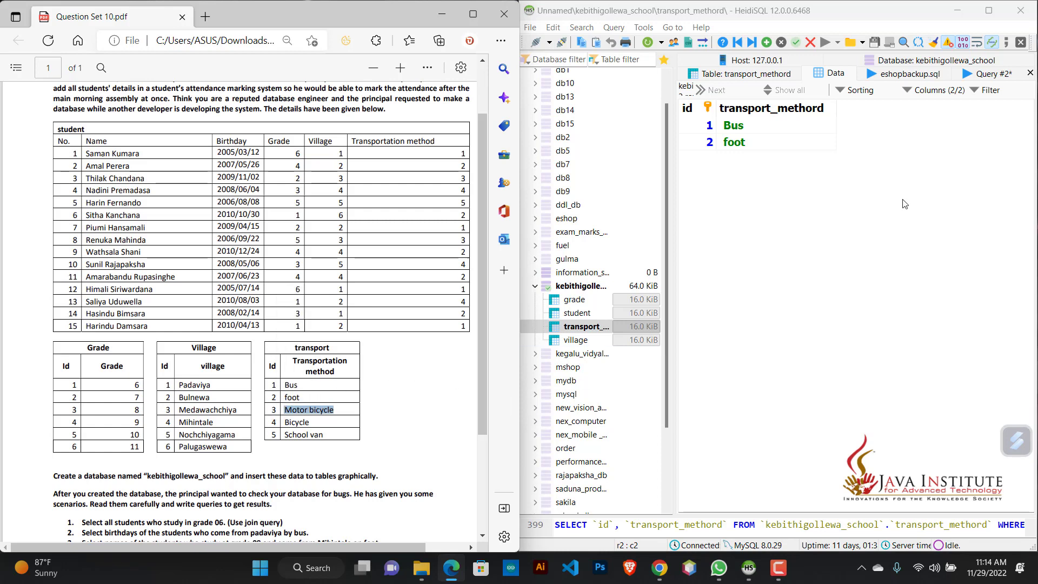
left_click(768, 43)
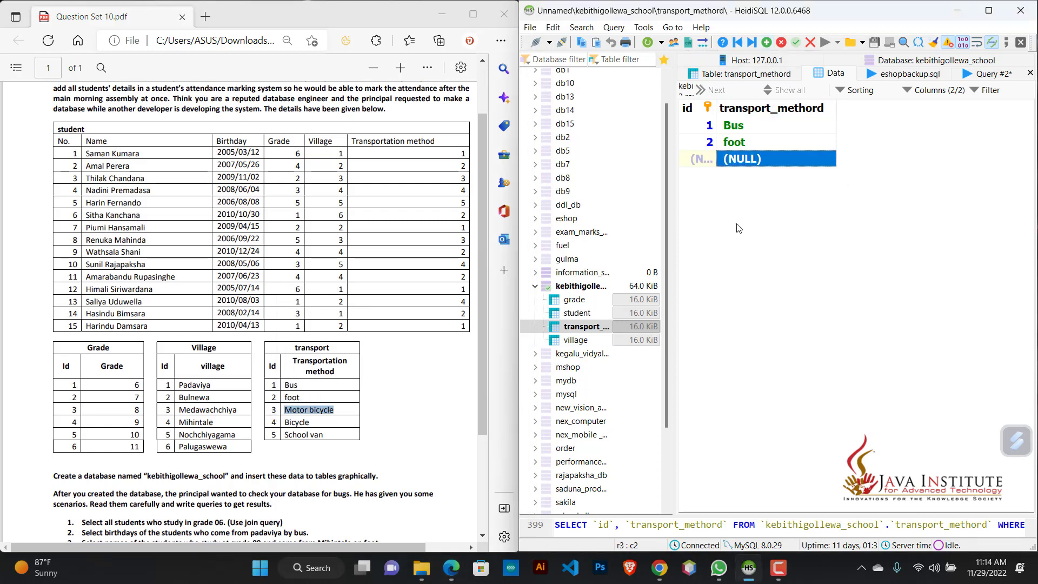
double_click(752, 161)
key("ctrl+v")
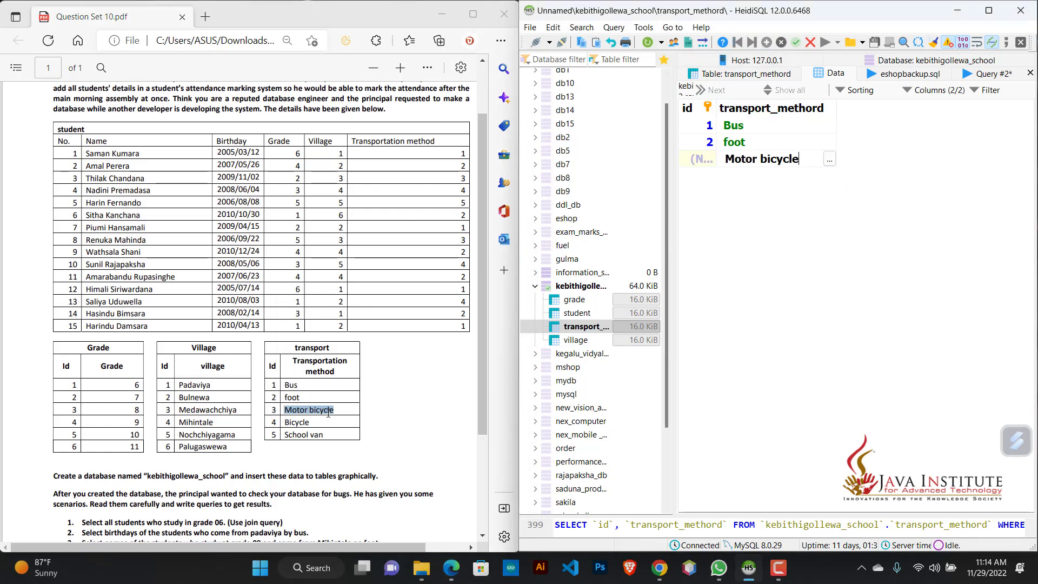
Step: Save the Motor bicycle row and insert Bicycle, copied from the PDF, as the fourth transport_methord row
double_click(305, 422)
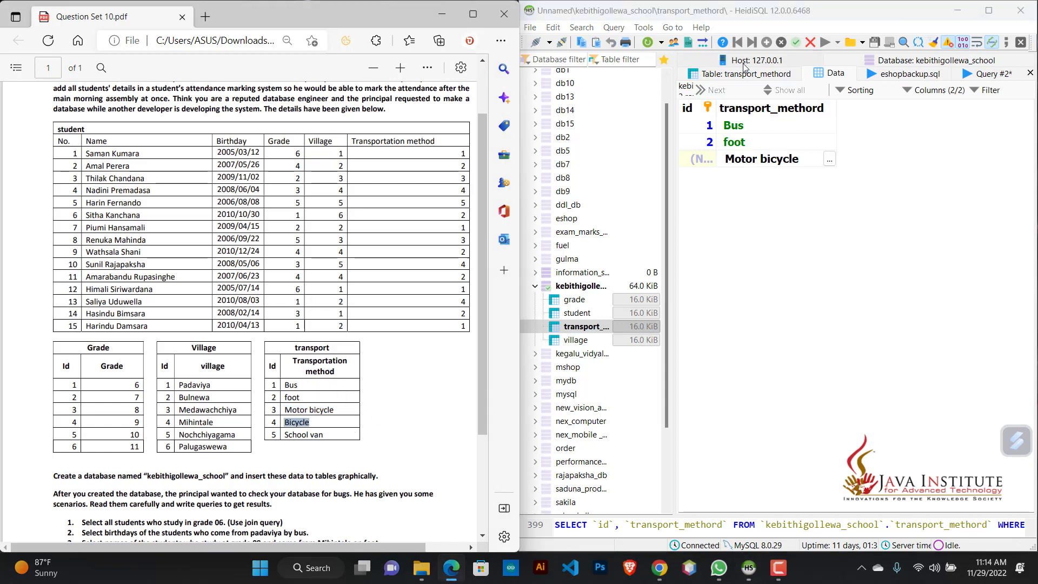
left_click(845, 187)
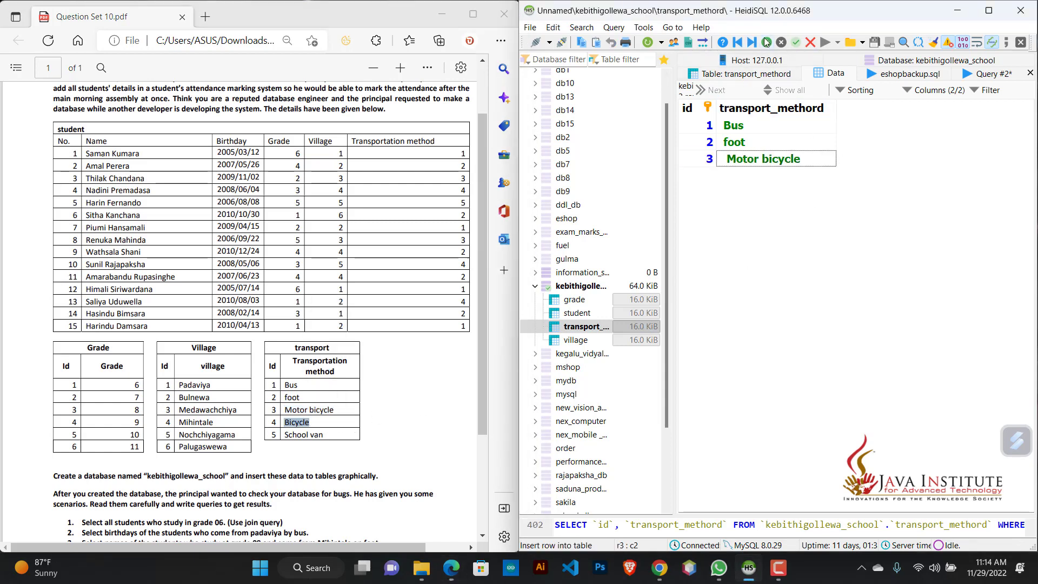
left_click(766, 43)
double_click(764, 185)
key("ctrl+v")
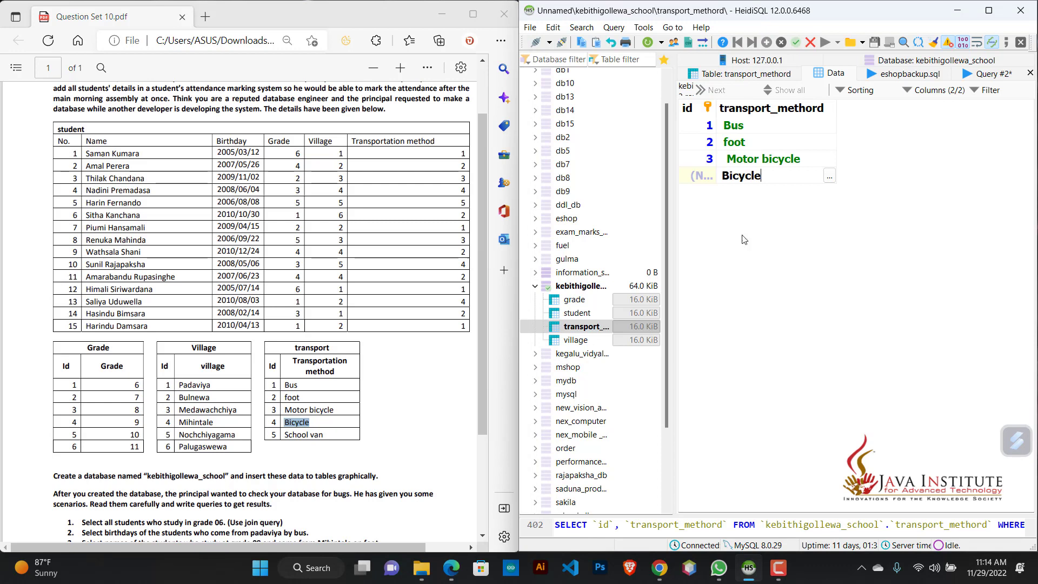
key("Return")
Step: Copy School van from the PDF's transport list and insert it as the fifth transport_methord row
left_click_drag(322, 435, 283, 435)
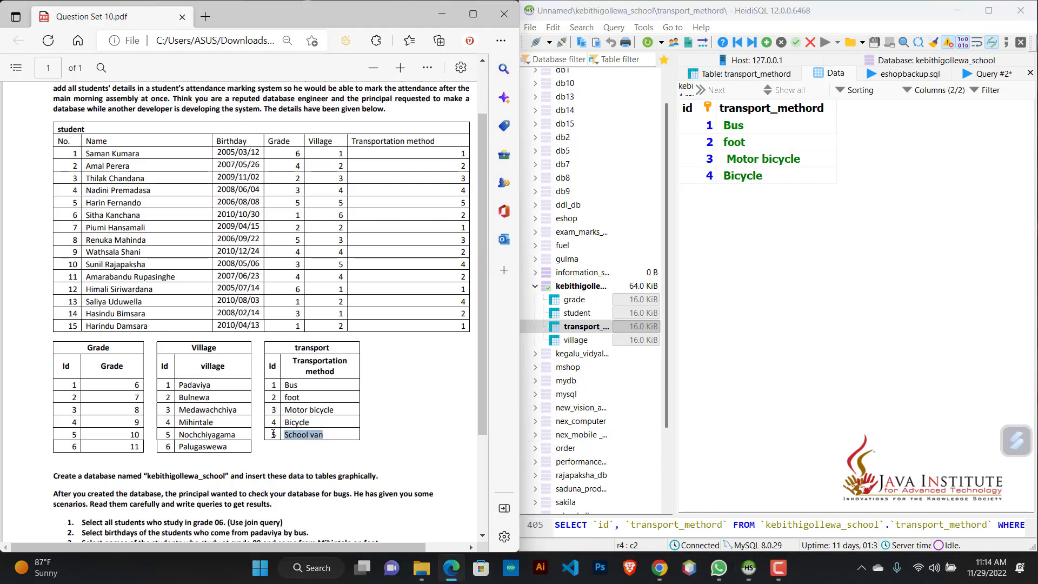
left_click(768, 44)
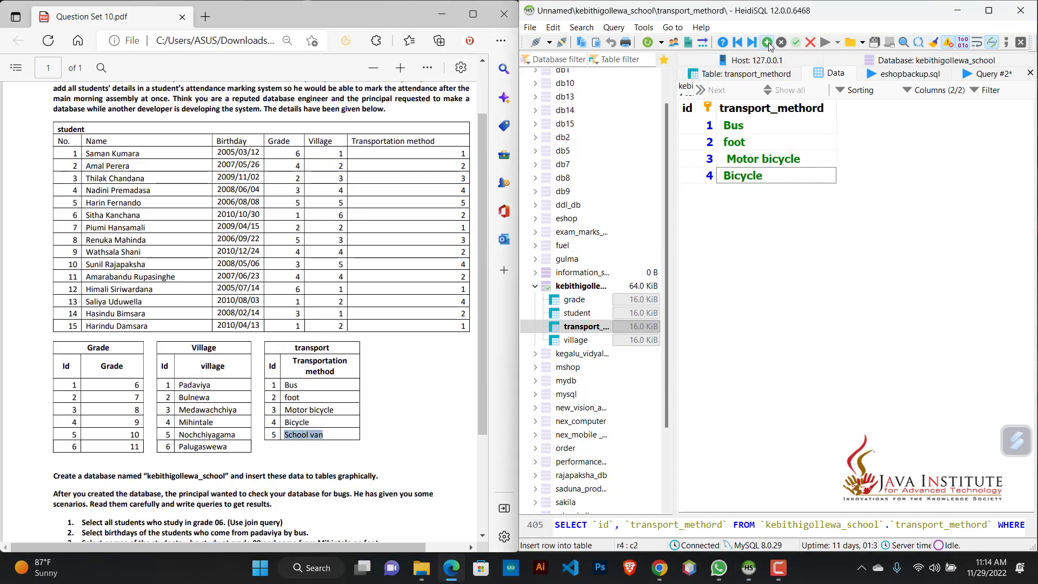
double_click(744, 196)
key("ctrl+v")
key("Return")
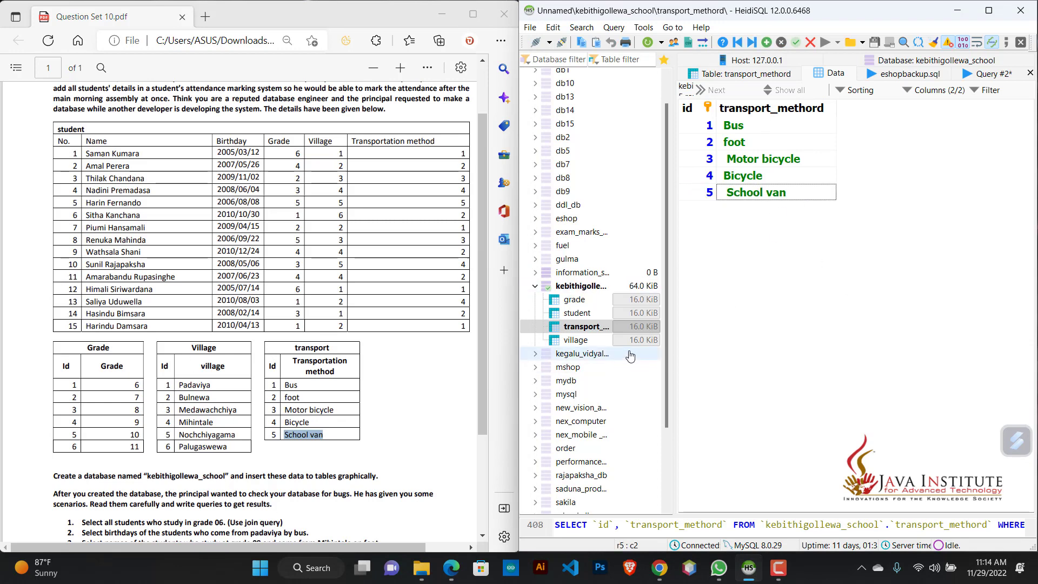
Step: Open the student table's data and insert a first row with the first student's name copied from the PDF
left_click(577, 313)
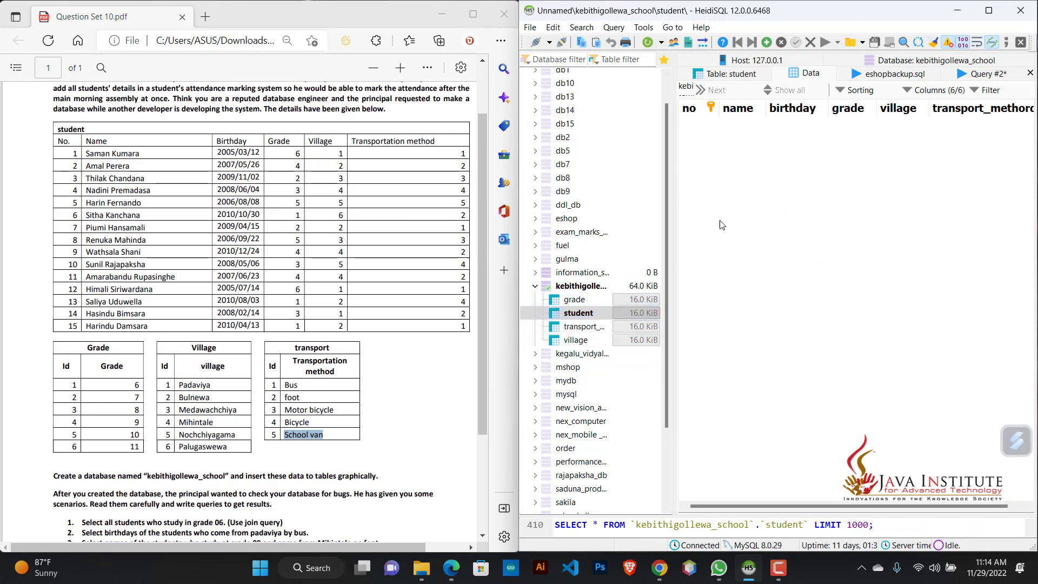
left_click_drag(674, 209, 537, 211)
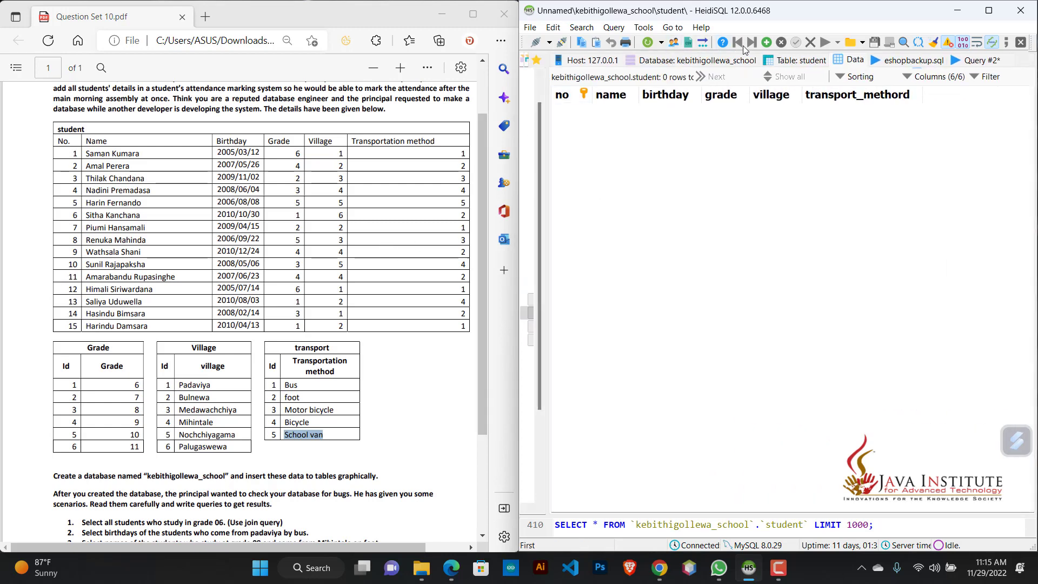
key("Insert")
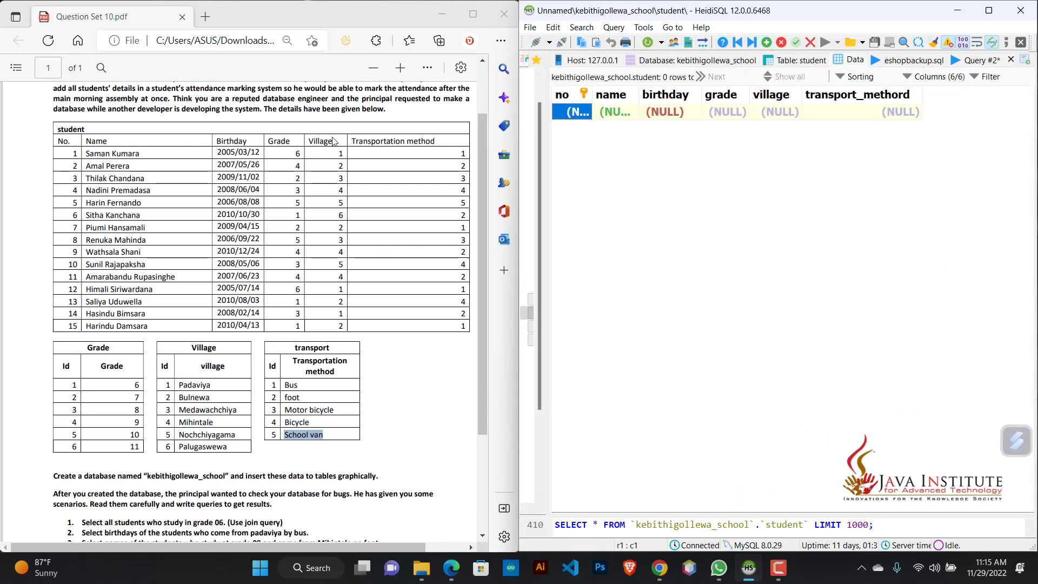
double_click(130, 153)
right_click(129, 151)
left_click_drag(121, 153, 85, 153)
left_click(185, 154)
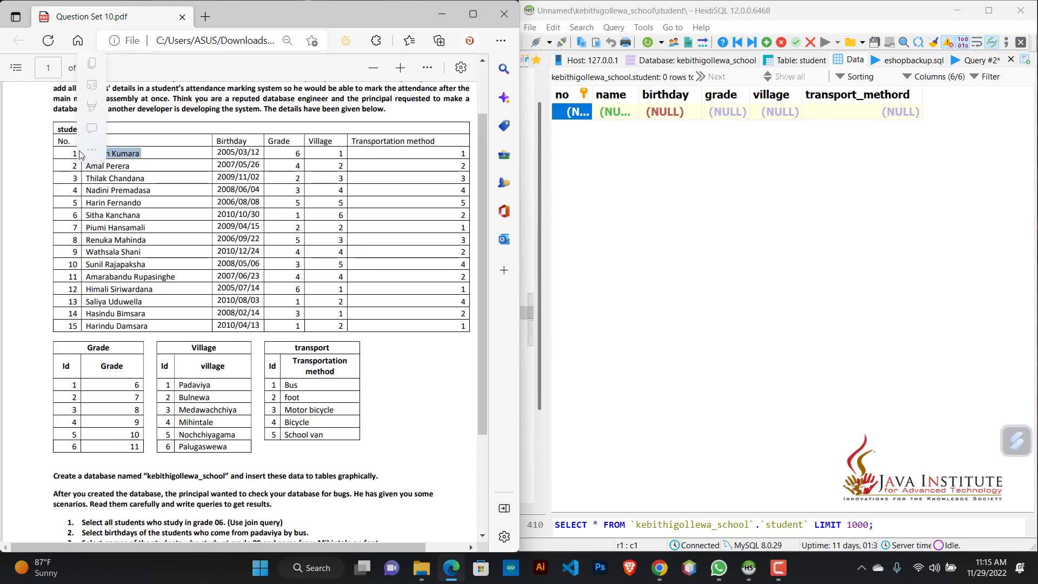
double_click(601, 111)
key("ctrl+v")
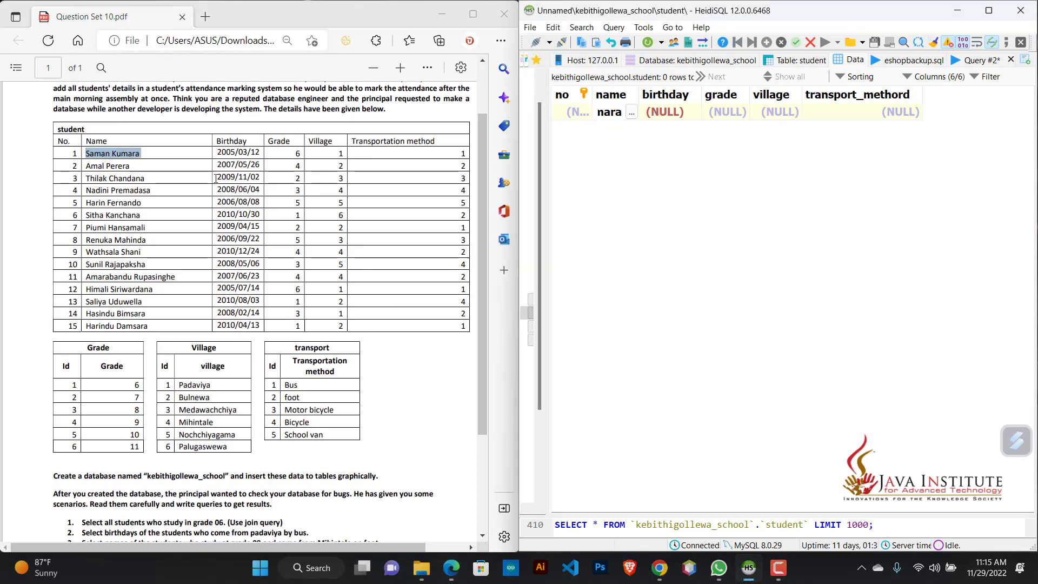
Step: Enter the first student's birthday from the PDF in the new row
left_click(261, 153)
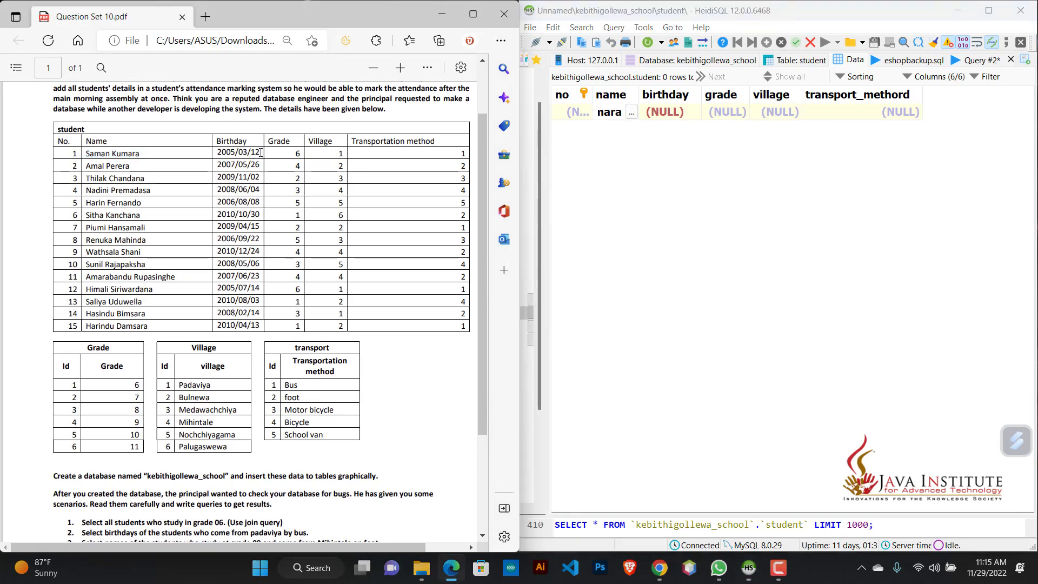
left_click_drag(260, 152, 243, 153)
double_click(680, 112)
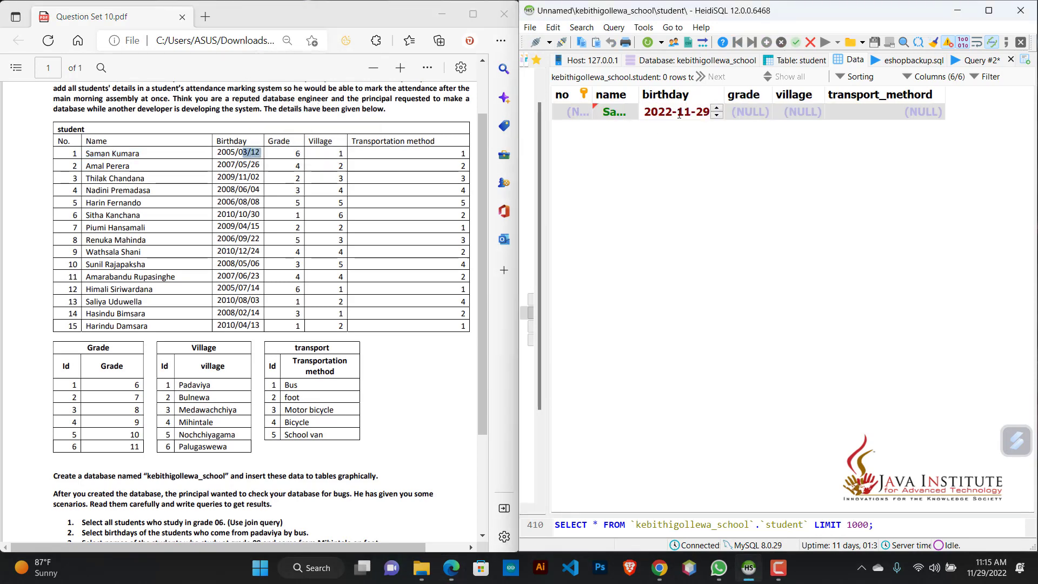
left_click(668, 112)
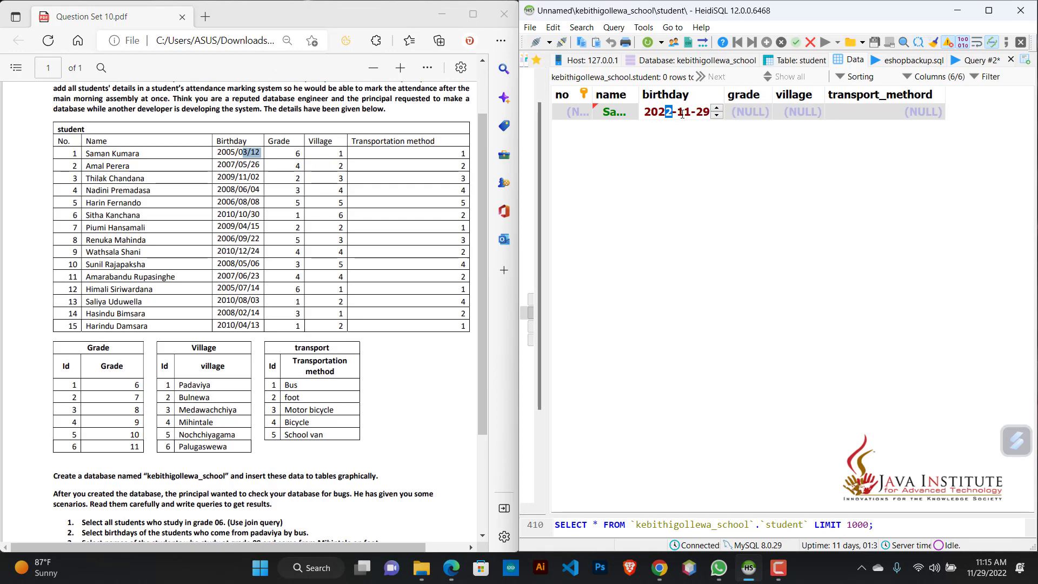
key("BackSpace")
type("05-03-12")
Step: Set the first student's grade to 6, village to 1 and transport_methord to 1, and save the row
left_click(764, 111)
left_click(767, 111)
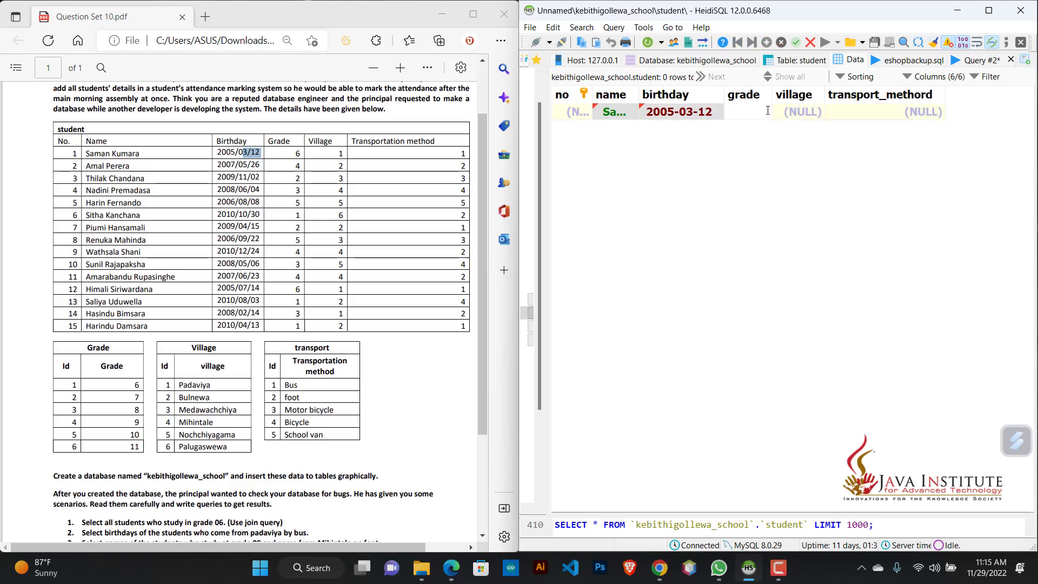
left_click(797, 114)
left_click(797, 112)
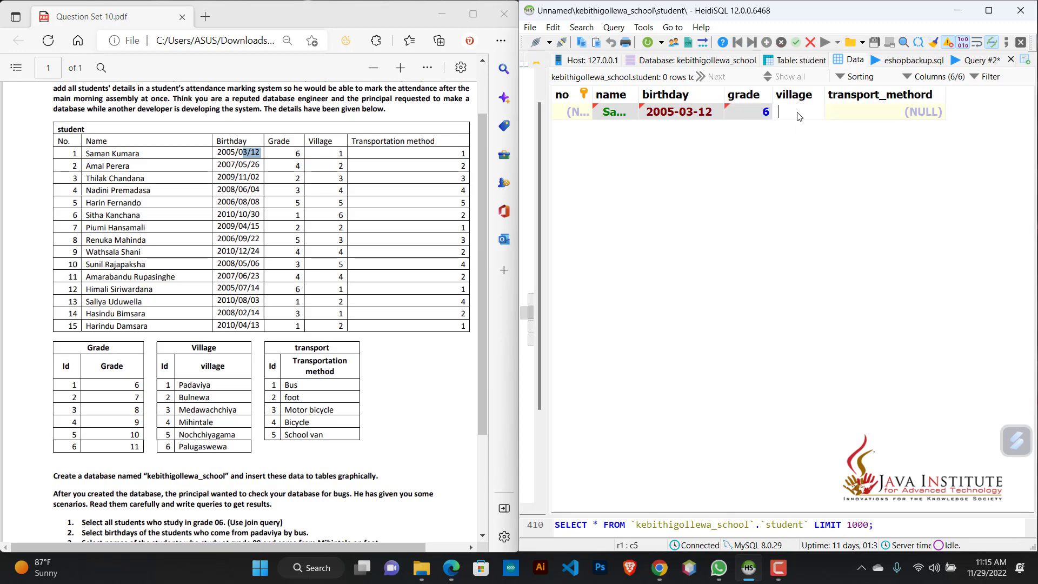
left_click(867, 113)
left_click(867, 112)
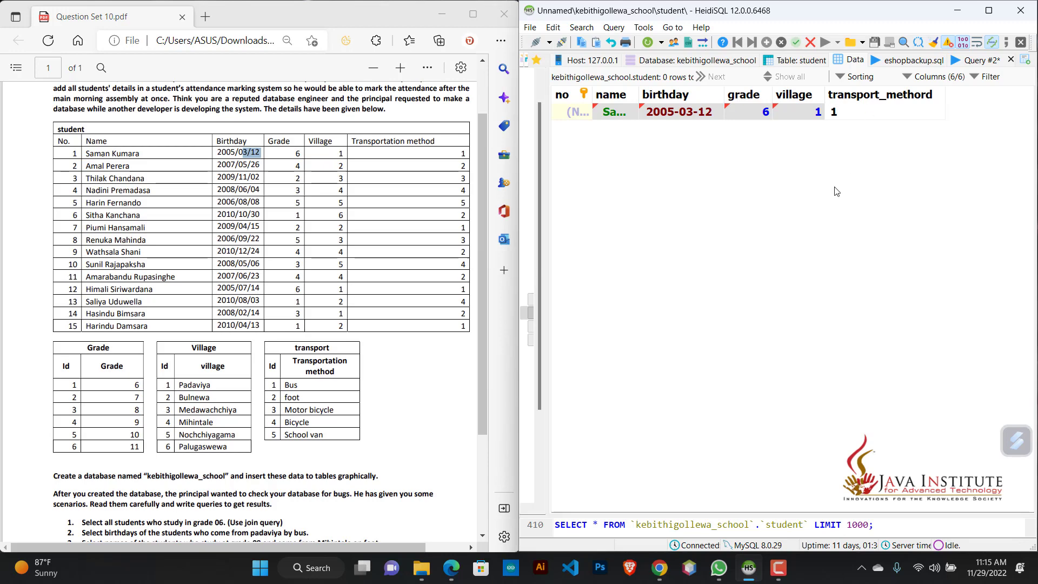
type("1")
key("Return")
Step: Insert a second student row with the second student's name and birthday from the PDF
key("Insert")
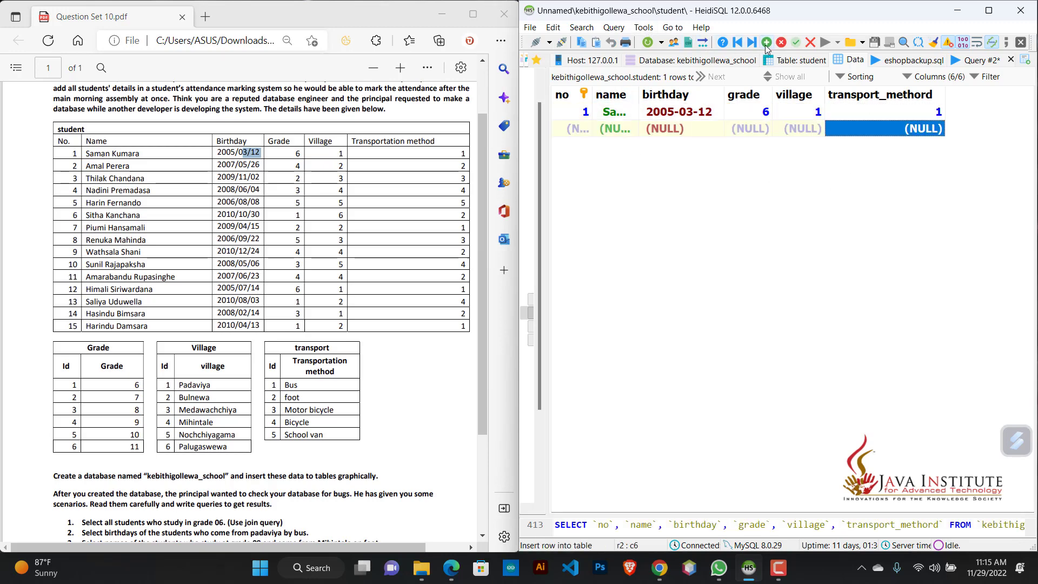
left_click_drag(131, 166, 78, 165)
key("ctrl+c")
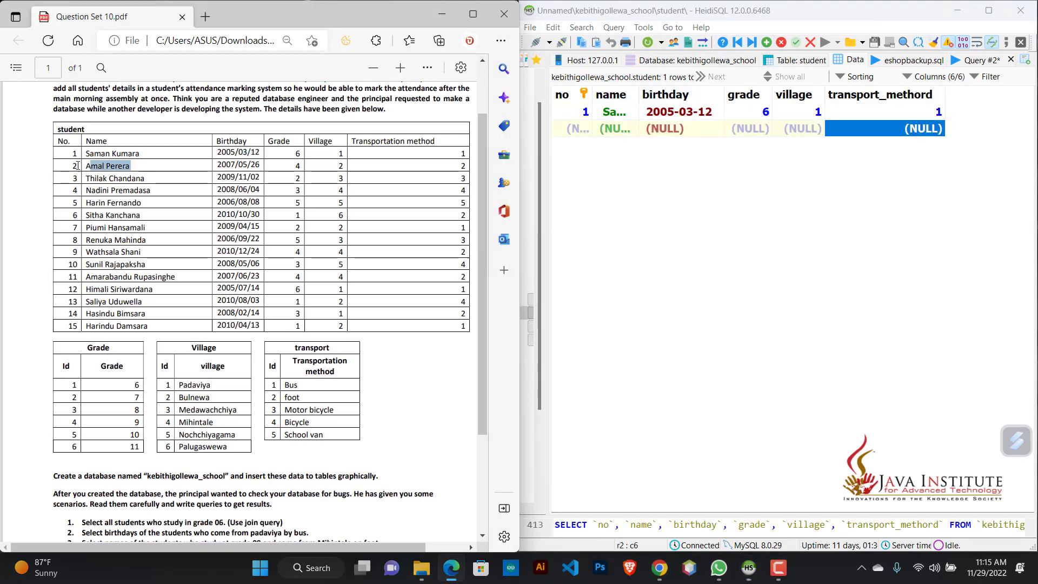
double_click(611, 129)
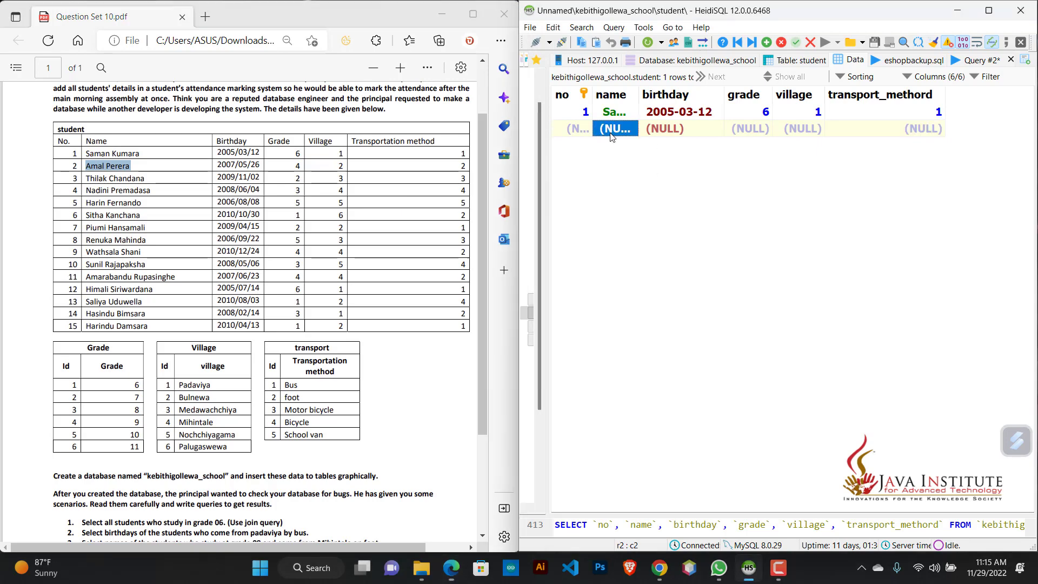
key("ctrl+v")
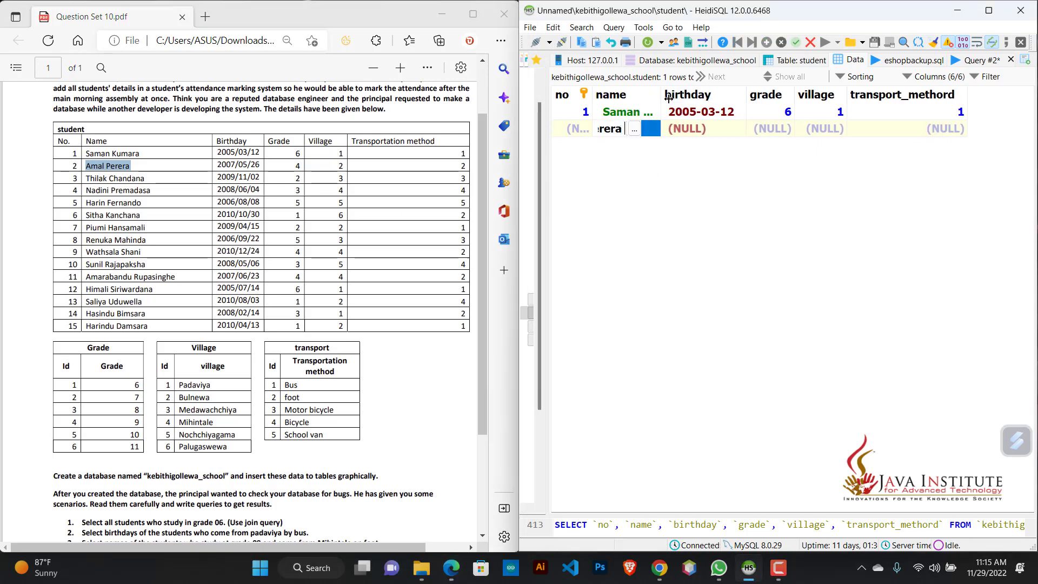
left_click(714, 134)
double_click(714, 132)
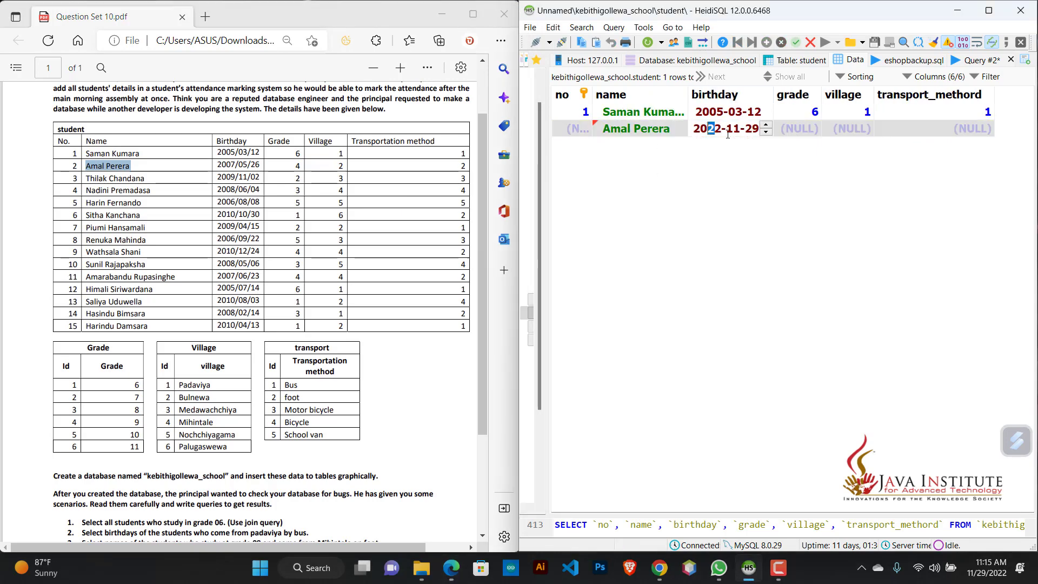
type("070526")
Step: Set the second student's grade to 6, village to 2 and transport_methord to 2, and save the row
double_click(809, 129)
type("6")
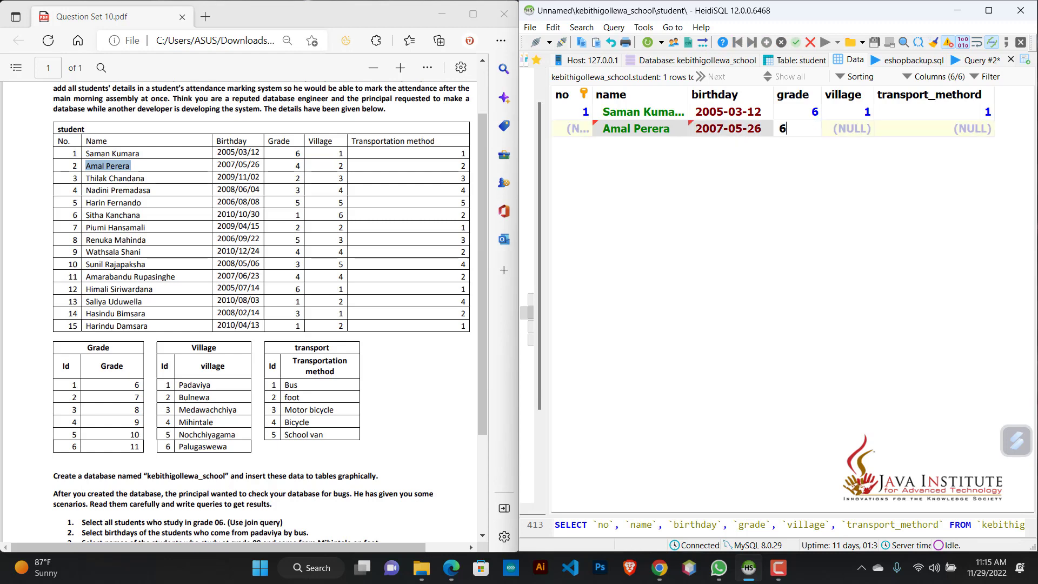
key("Tab")
type("2")
key("Tab")
type("2")
key("Down")
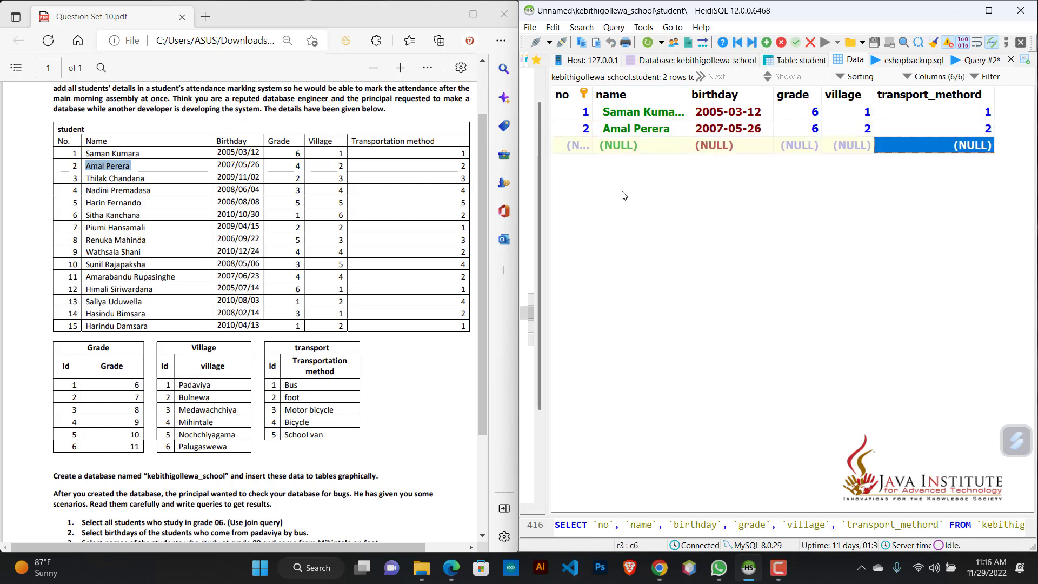
Step: Enter the third student's name, copied from the PDF, and birthday in the third student row
left_click_drag(82, 179, 146, 179)
key("ctrl+c")
double_click(621, 149)
key("ctrl+v")
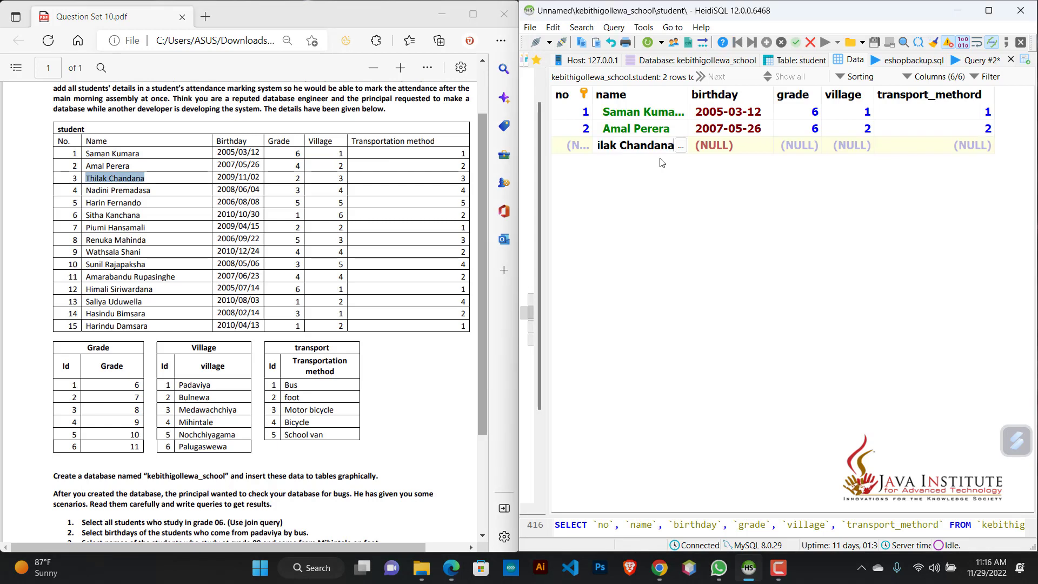
double_click(723, 148)
type("091102")
Step: Set the third student's grade to 2, village to 3 and transport_methord to 3, and save the row
key("Tab")
type("2")
key("Tab")
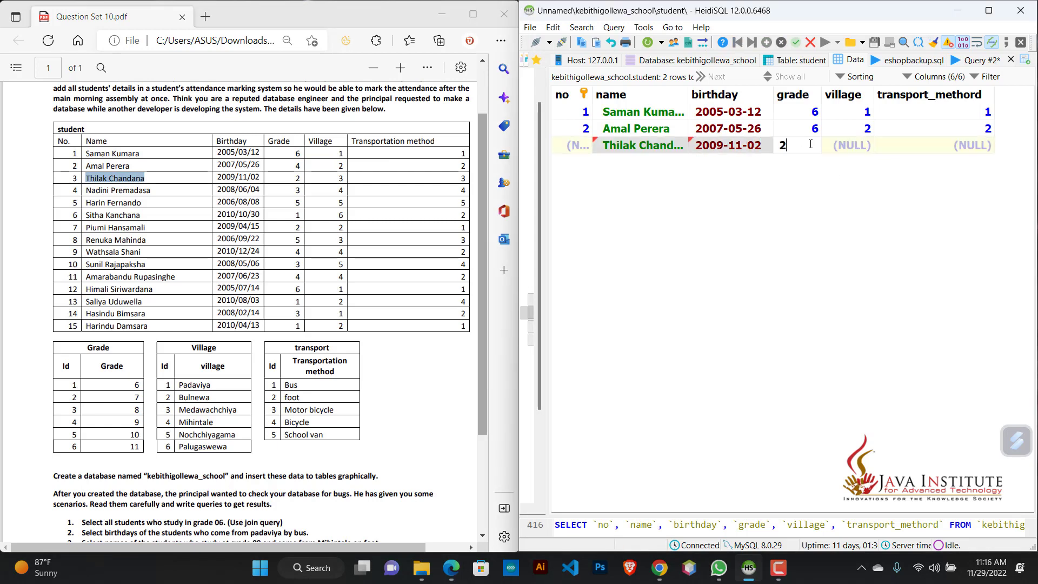
type("3")
key("Tab")
type("3")
key("Down")
Step: Copy the fourth student's name from the PDF into the fourth student row and enter the birthday
left_click_drag(85, 190, 151, 191)
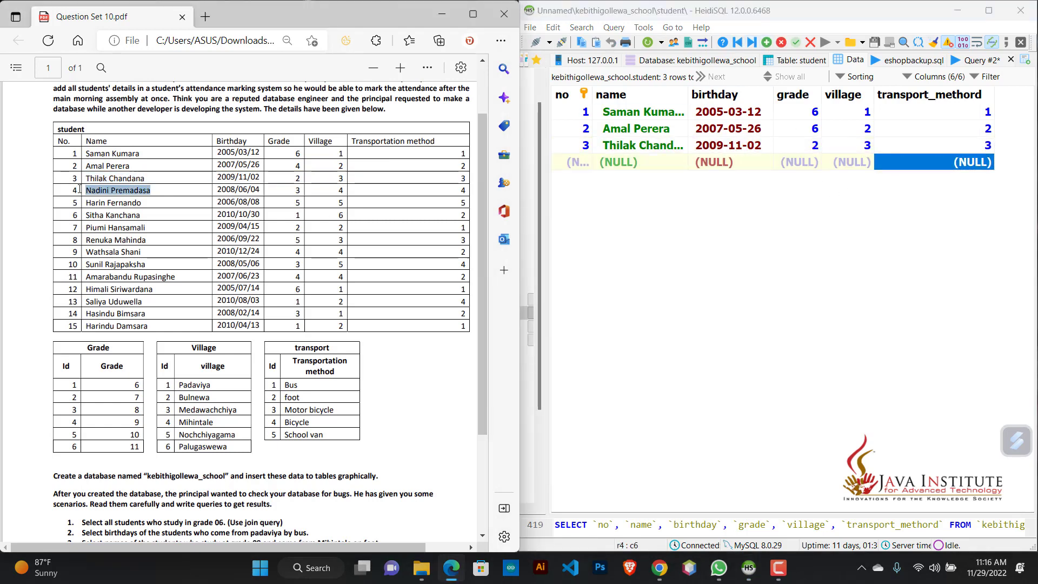
key("ctrl+c")
double_click(635, 164)
key("ctrl+v")
double_click(729, 164)
type("080604")
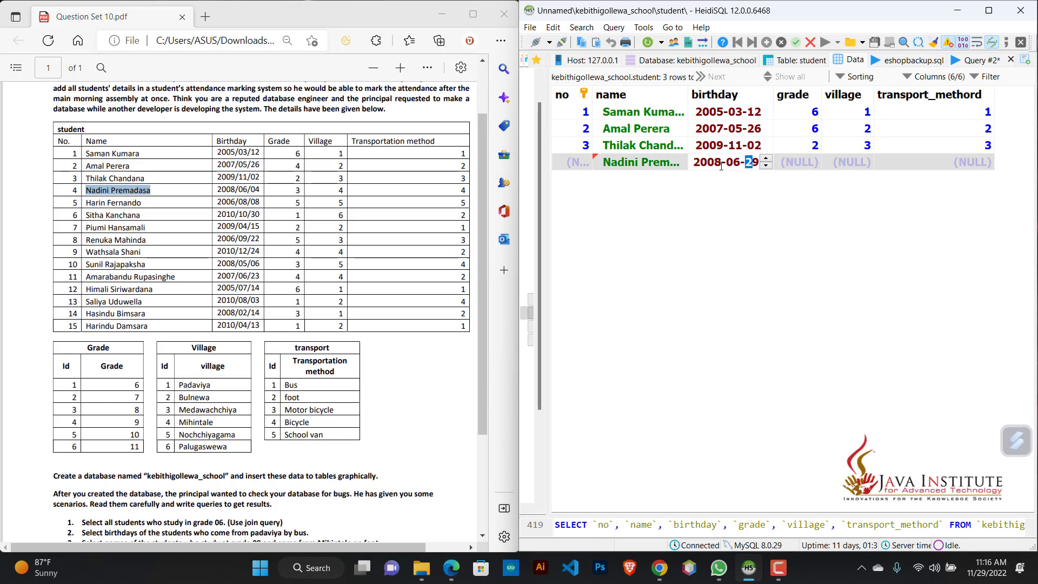
Step: Set the fourth student's grade to 3, village to 4 and transport_methord to 4, and save the row
key("Tab")
type("3")
key("Tab")
type("4")
key("Tab")
type("4")
key("Down")
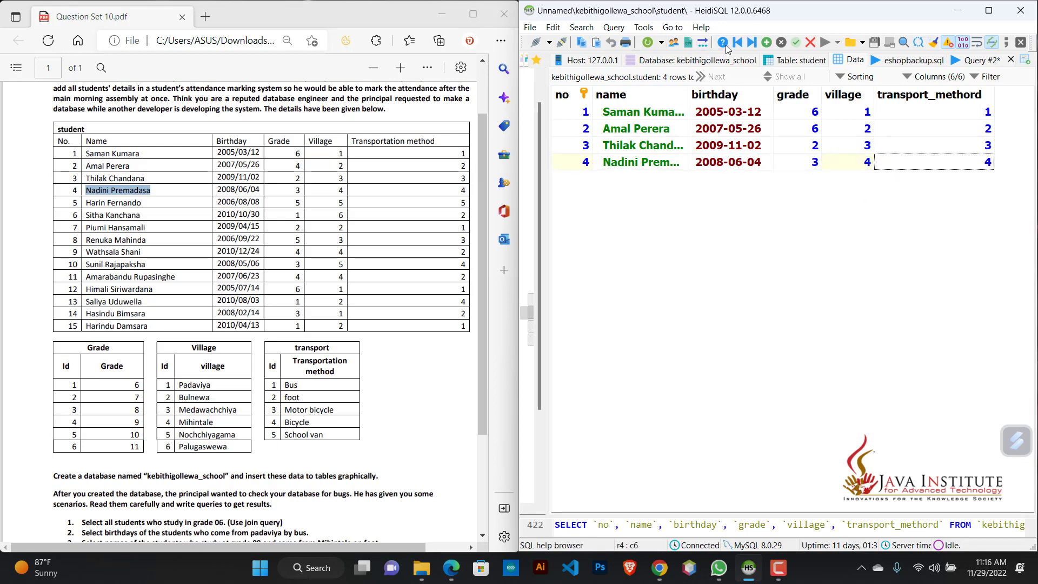
Step: Add a fifth student row with the fifth student's name and birthday from the PDF
left_click_drag(143, 203, 85, 203)
key("ctrl+c")
double_click(635, 179)
key("ctrl+v")
key("Tab")
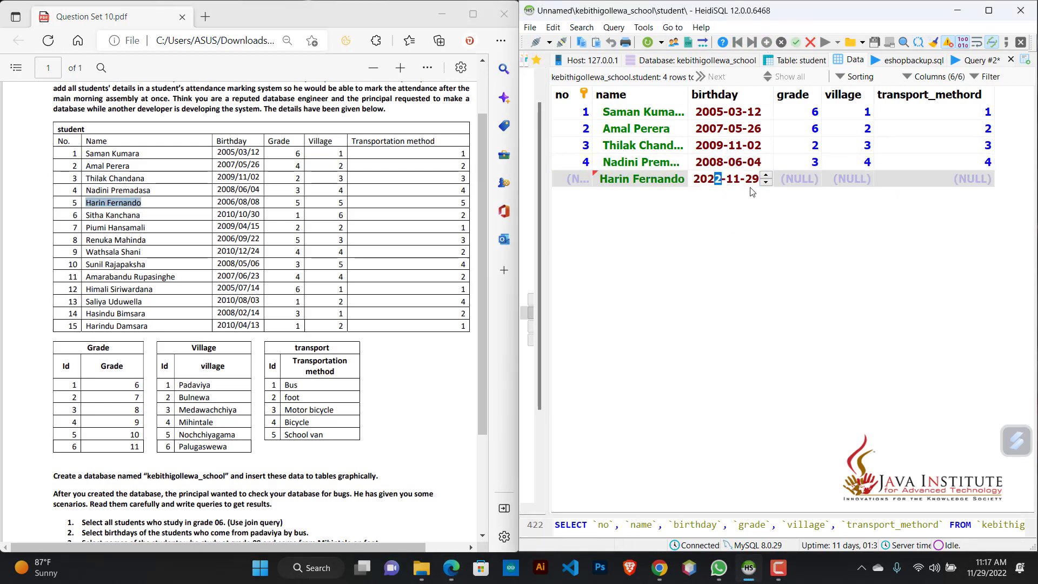
type("0610300808")
key("Tab")
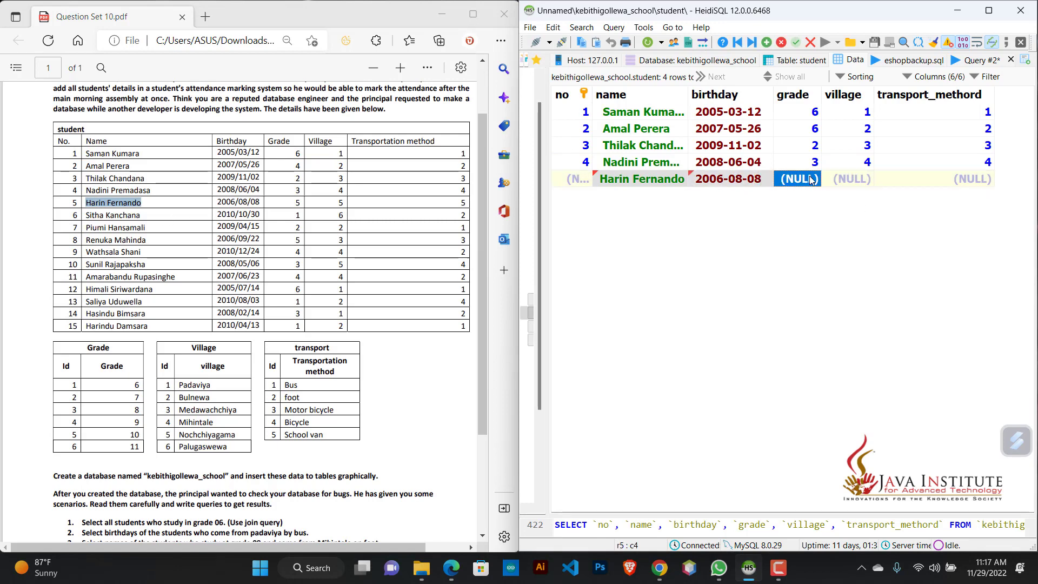
Step: Set the fifth student's grade, village and transport_methord to 5 each, and save the row
type("5")
key("Tab")
type("5")
key("Tab")
type("5")
key("Return")
Step: Insert a sixth student row with the sixth student's name, copied from the PDF, and birthday
key("Insert")
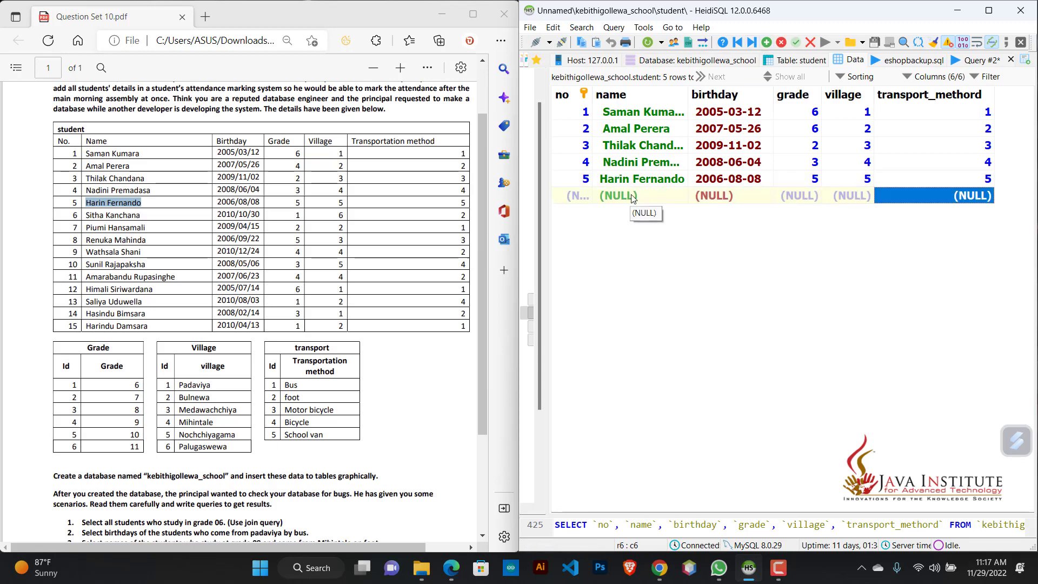
double_click(669, 195)
left_click_drag(141, 215, 86, 217)
key("ctrl+c")
left_click(641, 219)
key("ctrl+v")
key("Tab")
type("20101030")
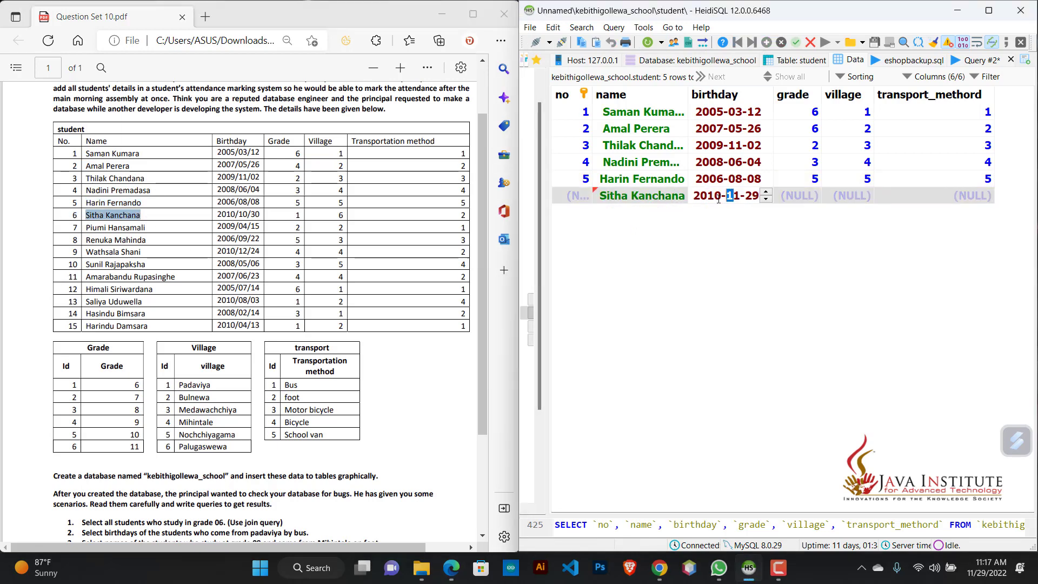
Step: Set the sixth student's grade to 1, village to 6 and transport_methord to 2, and save the row
key("Tab")
type("1")
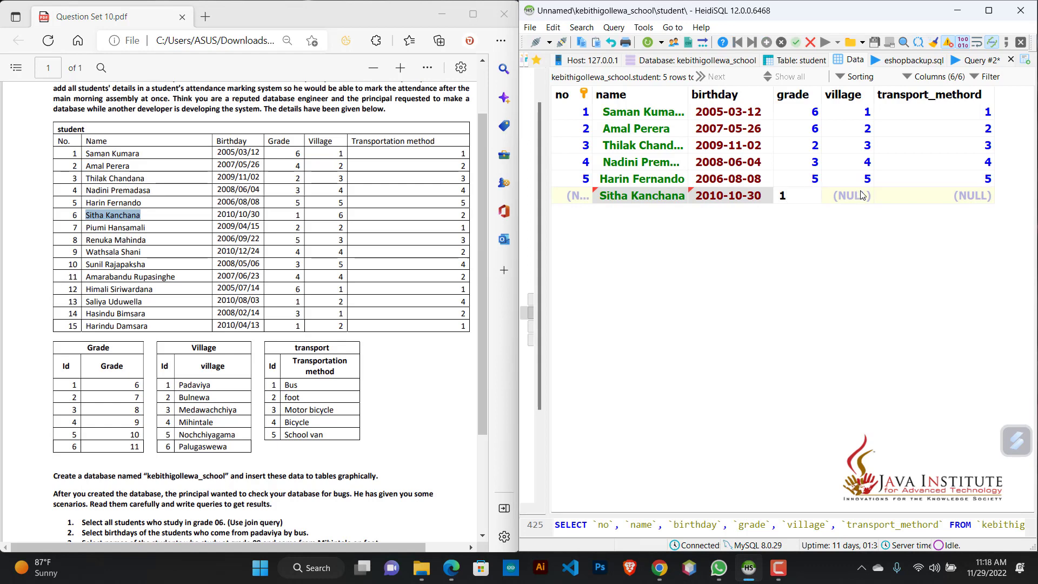
key("Tab")
type("6")
key("Tab")
type("2")
key("Return")
Step: Fill in the seventh student row's name, copied from the PDF, and the seventh student's birthday
left_click_drag(148, 230, 86, 227)
key("ctrl+c")
double_click(638, 212)
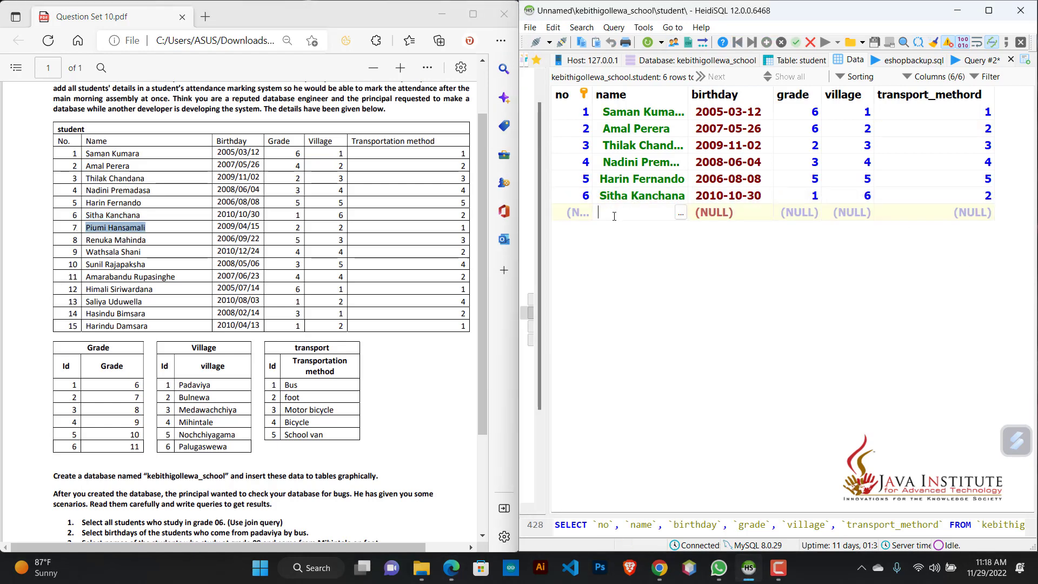
key("ctrl+v")
double_click(718, 214)
left_click(710, 214)
type("09-04-15")
key("Tab")
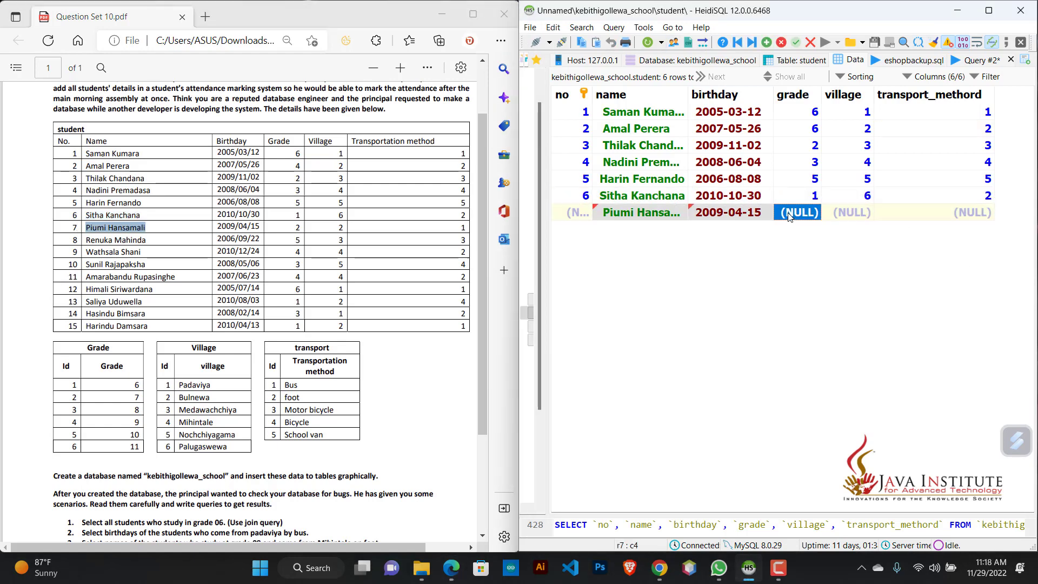
Step: Set the seventh student's grade to 2, village to 2 and transport_methord to 1, and save the row
type("2")
key("Tab")
type("2")
left_click(941, 214)
type("1")
left_click(938, 254)
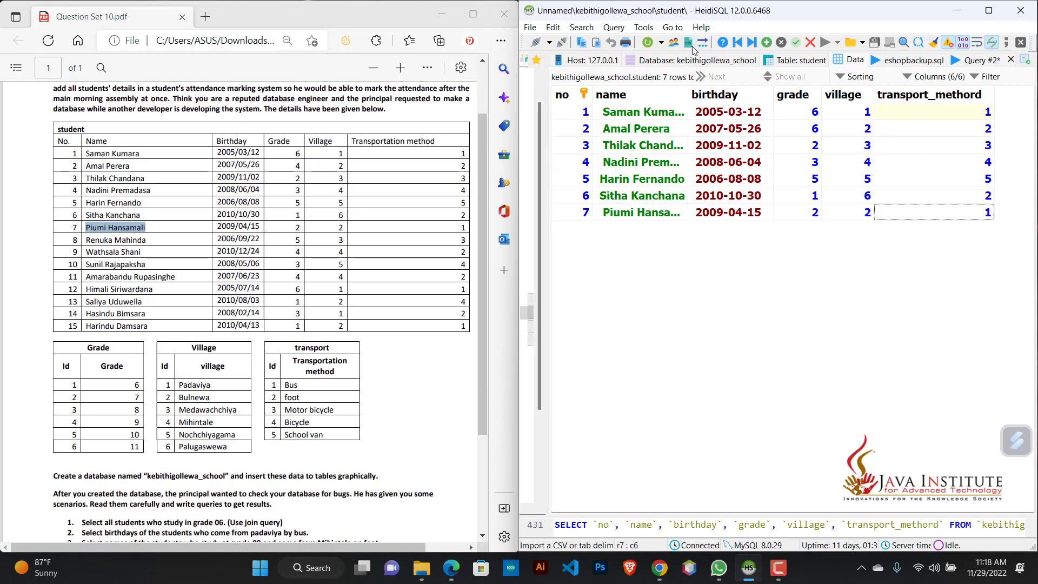
Step: Insert an eighth student row with the eighth student's name, copied from the PDF, and birthday
key("Insert")
left_click_drag(148, 240, 85, 240)
key("ctrl+c")
double_click(634, 229)
key("ctrl+v")
left_click(715, 235)
double_click(715, 235)
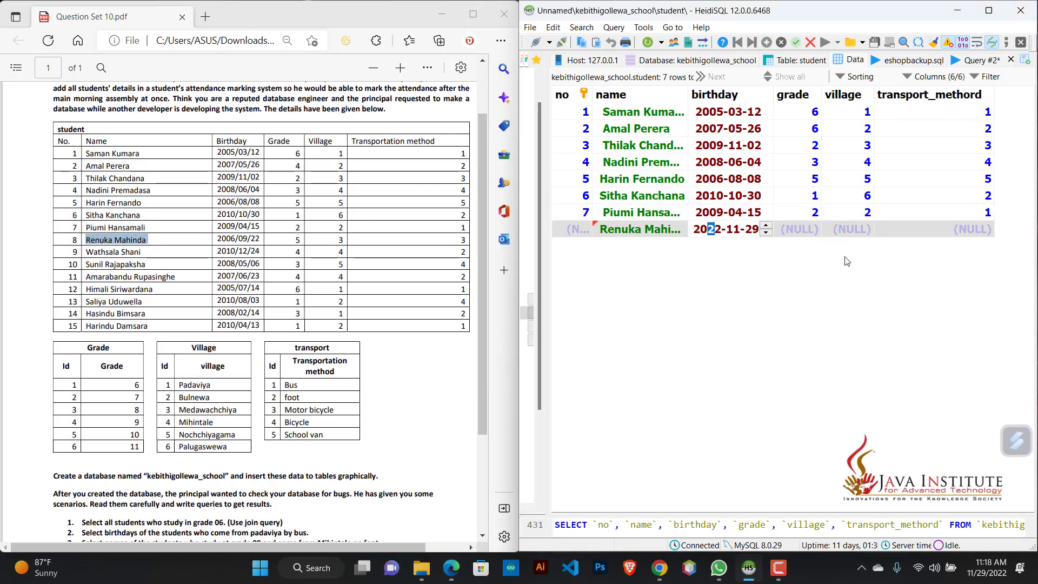
type("060922")
key("Tab")
Step: Set the eighth student's grade to 5, village to 3 and transport_methord to 3, and save the row
type("5")
left_click(854, 230)
type("3")
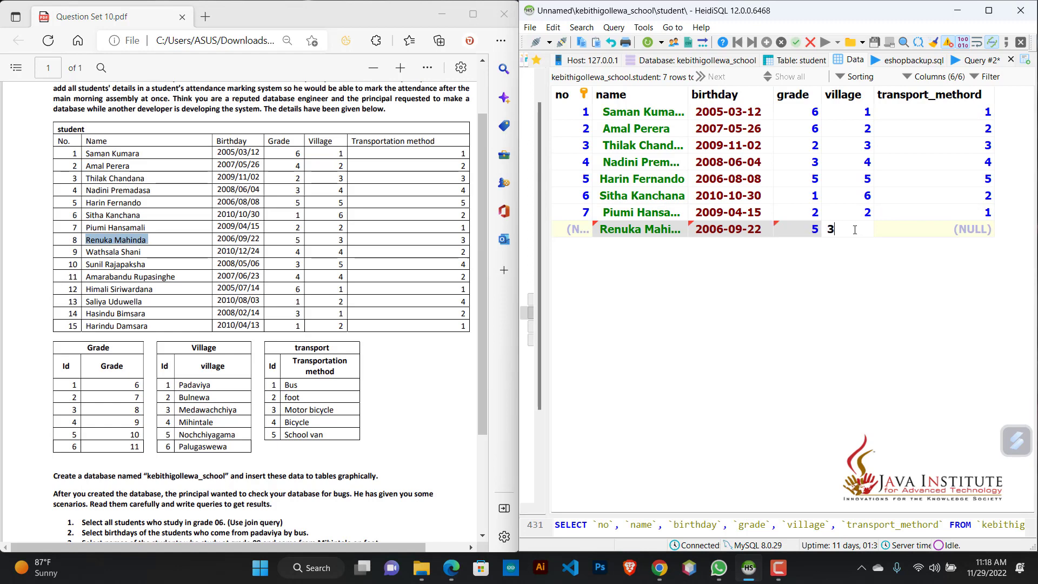
left_click(954, 234)
type("3")
left_click(950, 254)
Step: Insert a ninth student row with the ninth student's name, copied from the PDF, and birthday
key("Insert")
left_click_drag(143, 252, 86, 252)
key("ctrl+c")
double_click(638, 246)
key("ctrl+v")
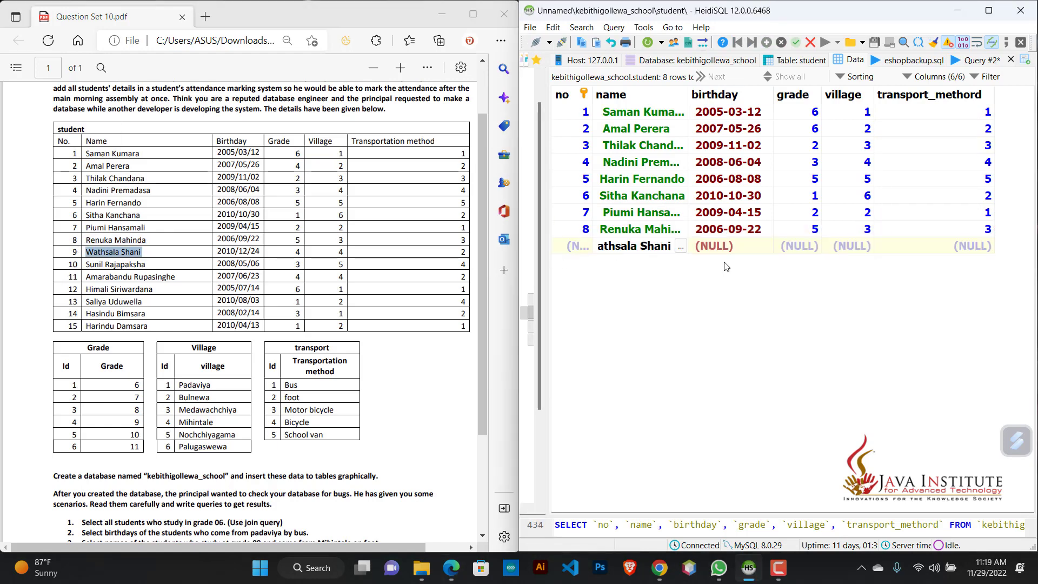
double_click(724, 246)
type("101224")
key("Tab")
Step: Set the ninth student's grade to 4, village to 4 and transport_methord to 2
type("4")
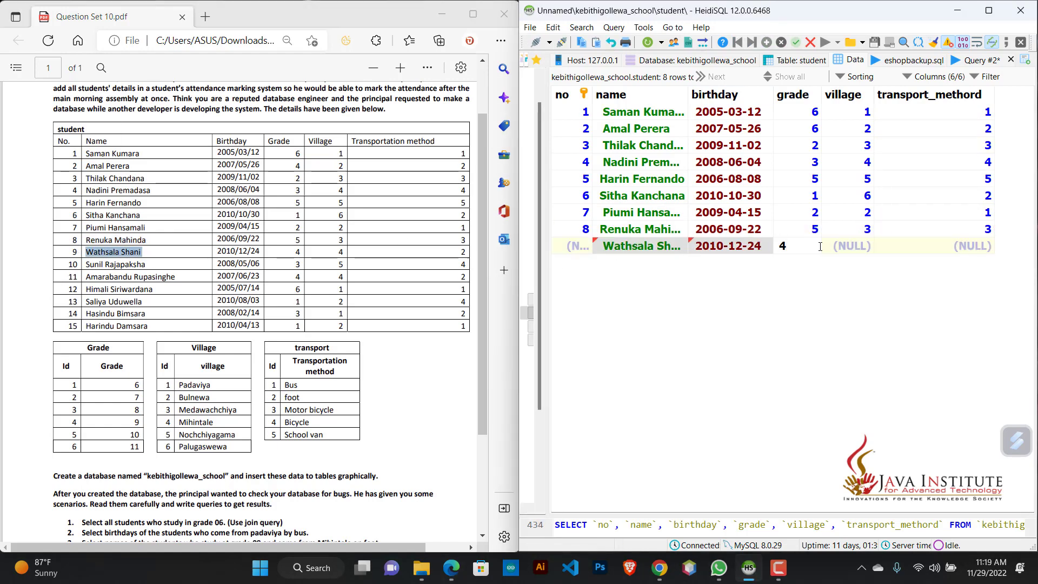
key("Tab")
type("4")
key("Tab")
type("2")
Step: Insert a tenth student row with the tenth student's name, copied from the PDF, and birthday
key("Insert")
left_click_drag(147, 264, 85, 265)
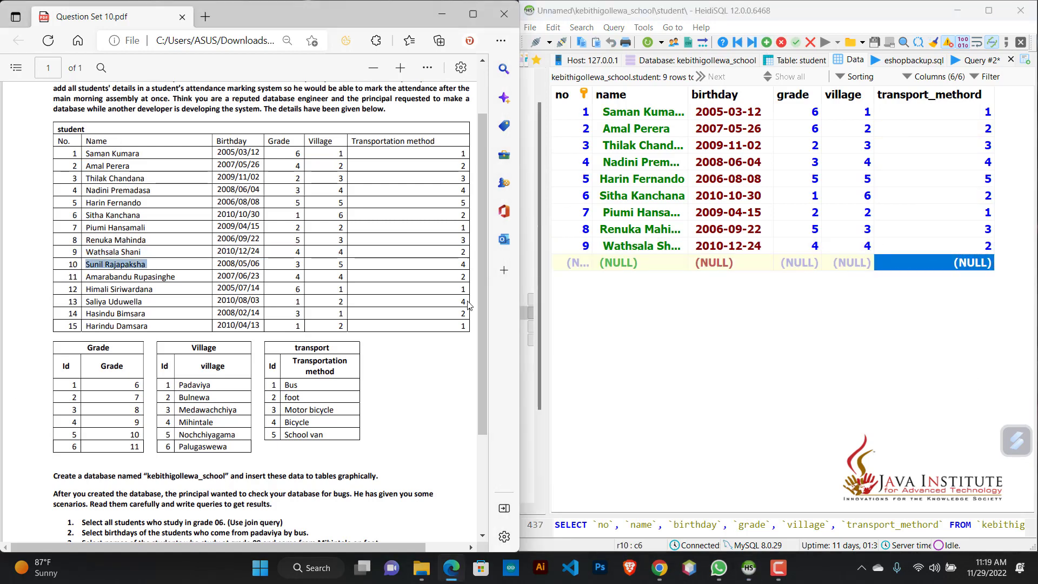
key("ctrl+c")
double_click(637, 262)
key("ctrl+v")
double_click(724, 263)
type("08-05-06")
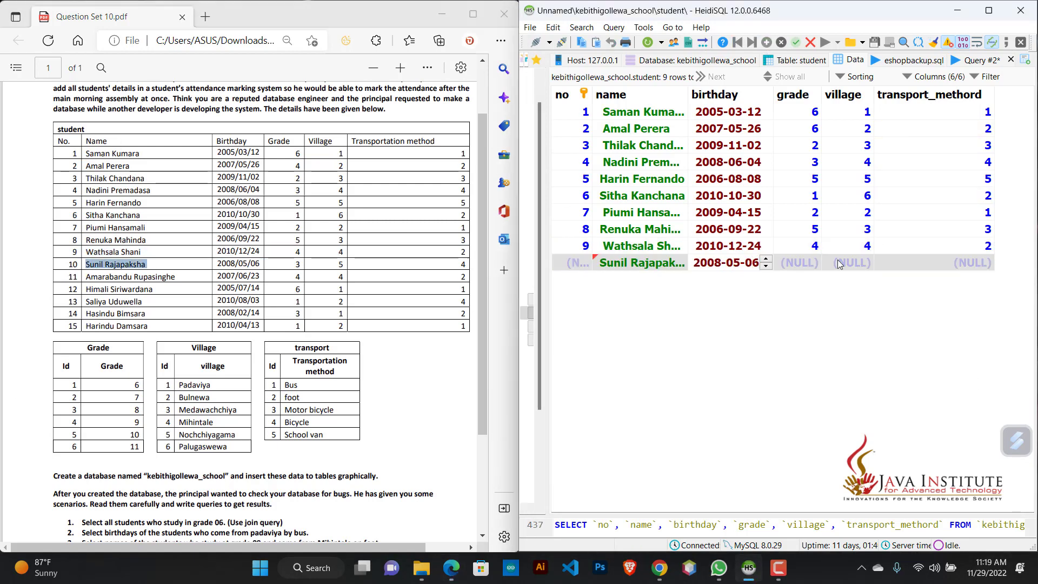
key("Tab")
Step: Set the tenth student's grade to 3, village to 5 and transport_methord to 4, and save the row
type("3")
key("Tab")
type("5")
double_click(965, 262)
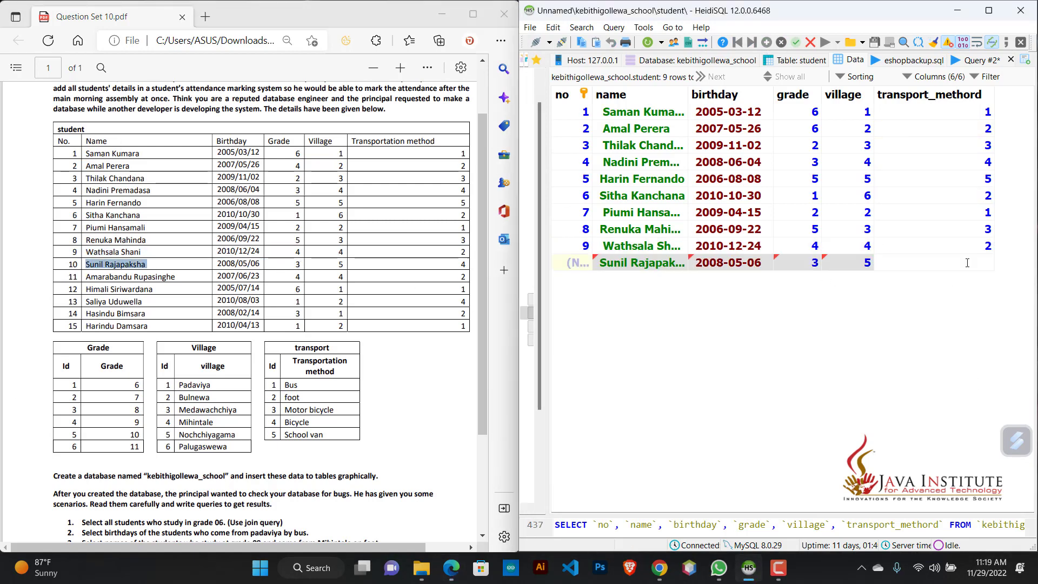
type("4")
left_click(944, 322)
Step: Insert an eleventh student row with the eleventh student's name, copied from the PDF, and birthday
left_click_drag(175, 276, 86, 277)
key("ctrl+c")
left_click(766, 42)
double_click(641, 278)
key("ctrl+v")
double_click(756, 279)
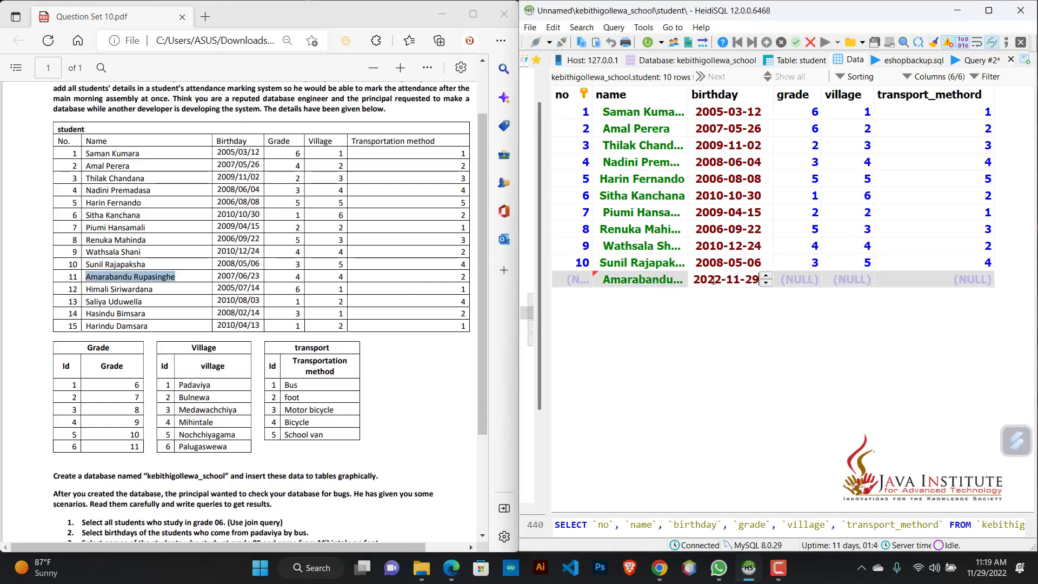
type("07-06-23")
key("Tab")
Step: Set the eleventh student's grade to 4, village to 4 and transport_methord to 2, and save the row
type("4")
key("Tab")
type("4")
key("Tab")
type("2")
left_click(942, 320)
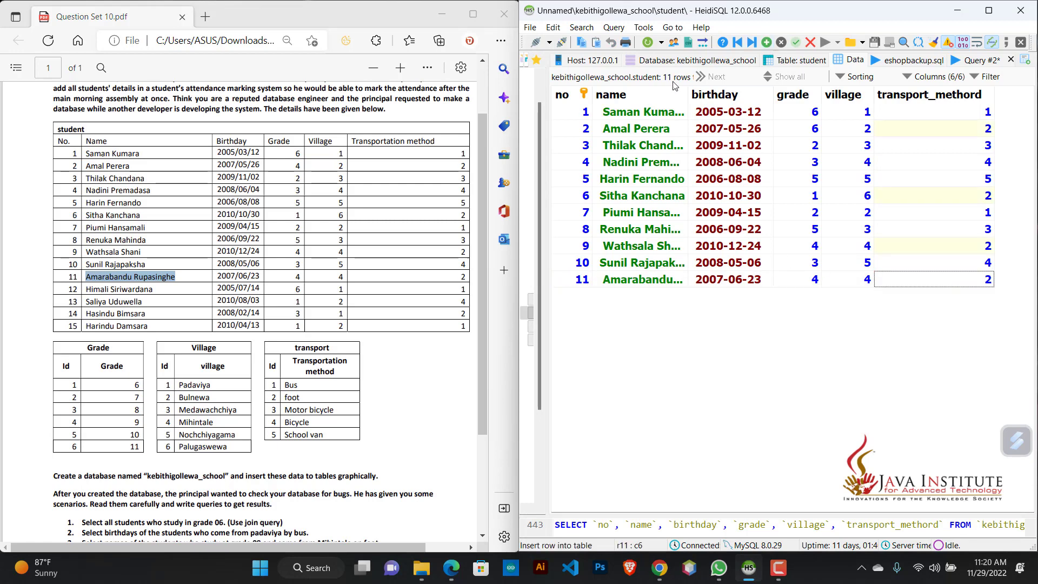
Step: Insert a twelfth student row with the twelfth student's name, copied from the PDF, and birthday
left_click_drag(155, 289, 85, 290)
key("ctrl+c")
left_click(766, 42)
double_click(641, 296)
key("ctrl+v")
double_click(712, 296)
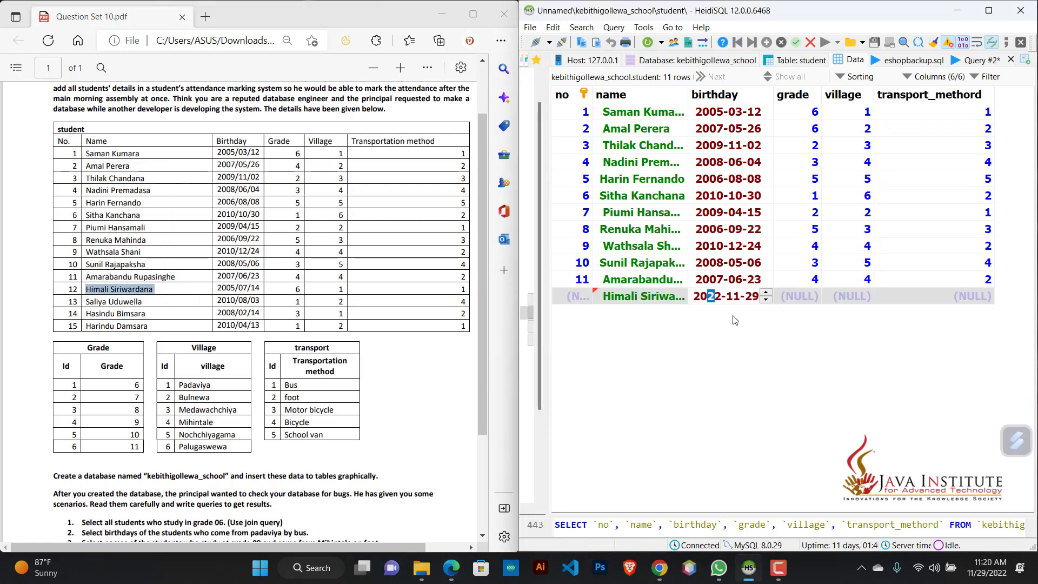
type("050714")
key("Tab")
Step: Set the twelfth student's grade to 6, village to 1 and transport_methord to 1, and move on to a new row
type("6")
key("Tab")
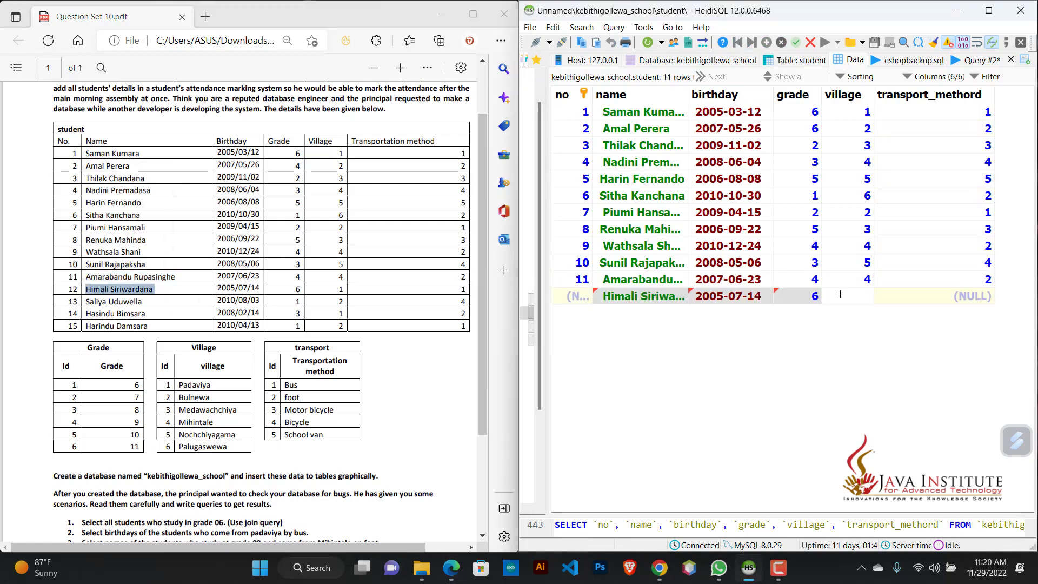
type("1")
key("Tab")
type("1")
key("Down")
Step: Fill in the thirteenth student row's name, copied from the PDF, and the thirteenth student's birthday
left_click_drag(143, 301, 81, 301)
key("ctrl+c")
double_click(640, 313)
key("ctrl+v")
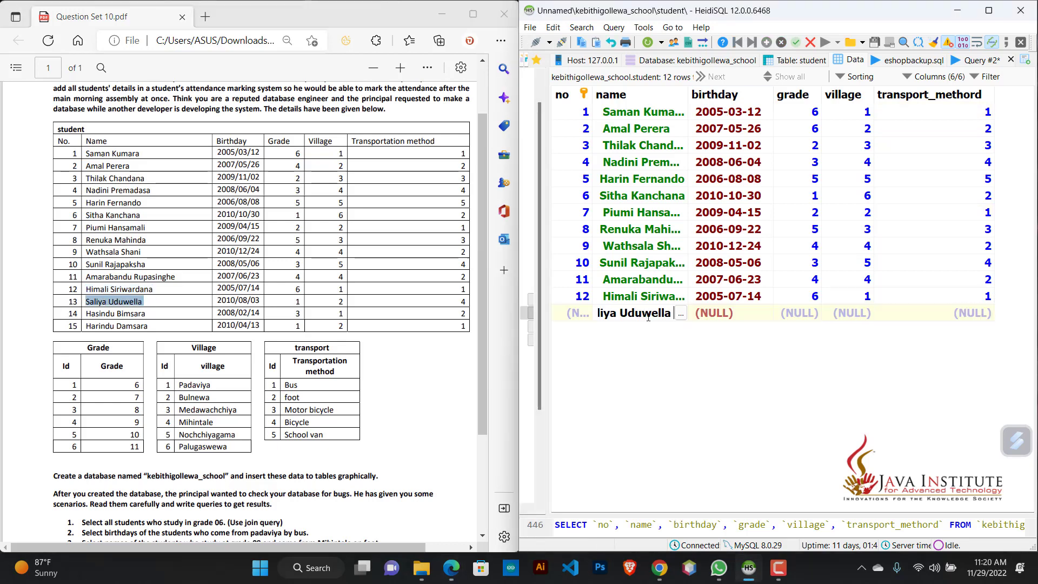
double_click(716, 313)
type("10-08-0")
type("3")
key("Tab")
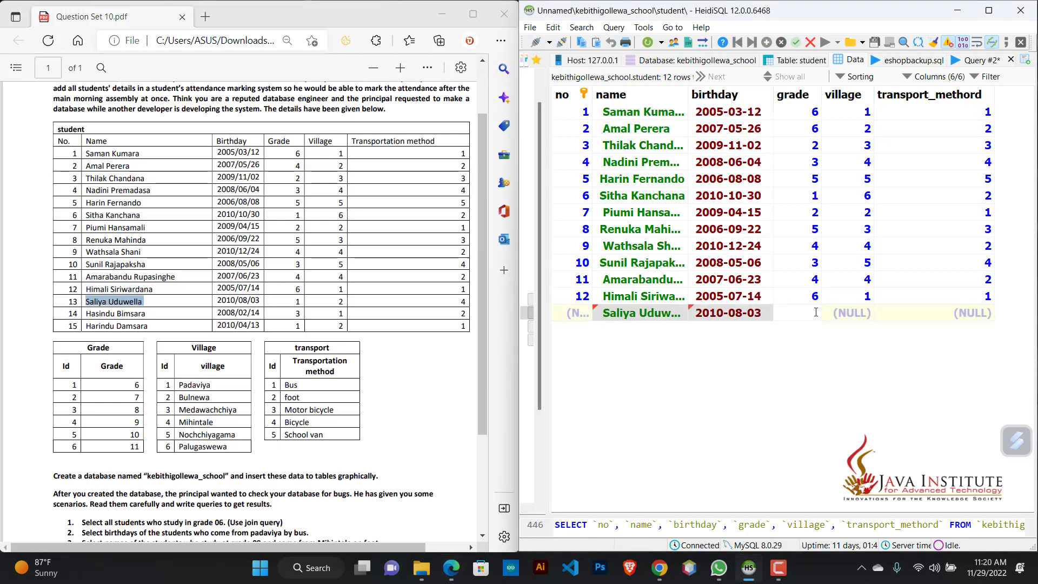
Step: Set the thirteenth student's grade to 1, village to 2 and transport_methord to 4
type("1")
key("Tab")
type("2")
key("Tab")
type("4")
key("Return")
Step: Add a fourteenth student row with the fourteenth student's name, copied from the PDF, and birthday
key("Down")
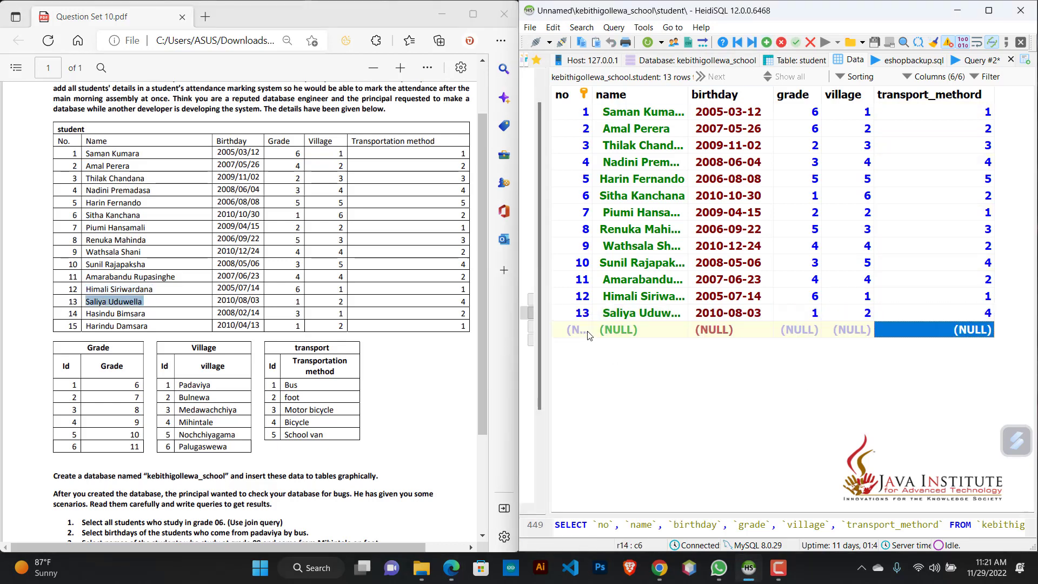
left_click_drag(147, 314, 85, 313)
key("ctrl+c")
double_click(618, 335)
key("ctrl+v")
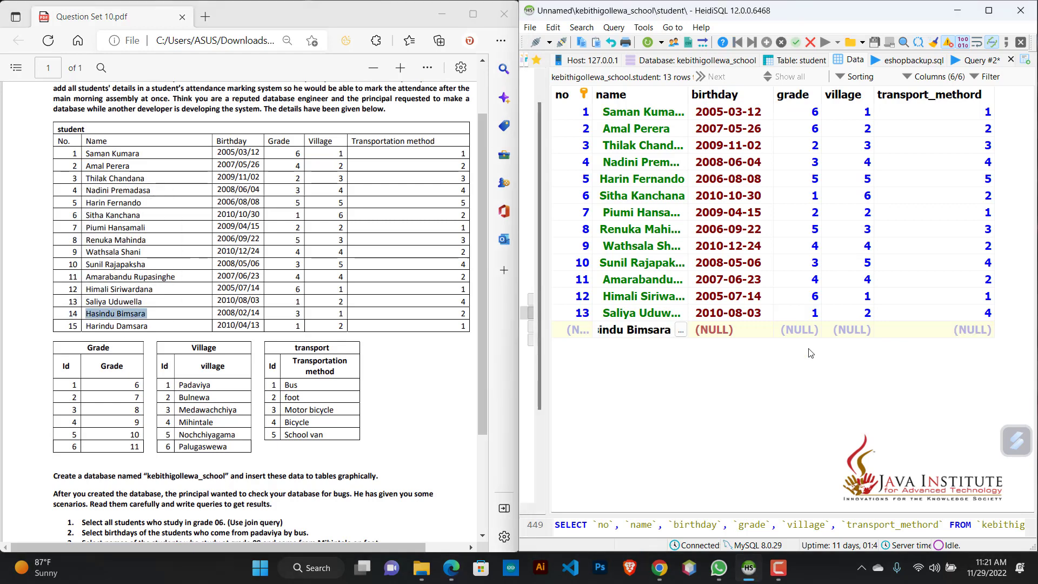
double_click(724, 329)
type("080214")
key("Tab")
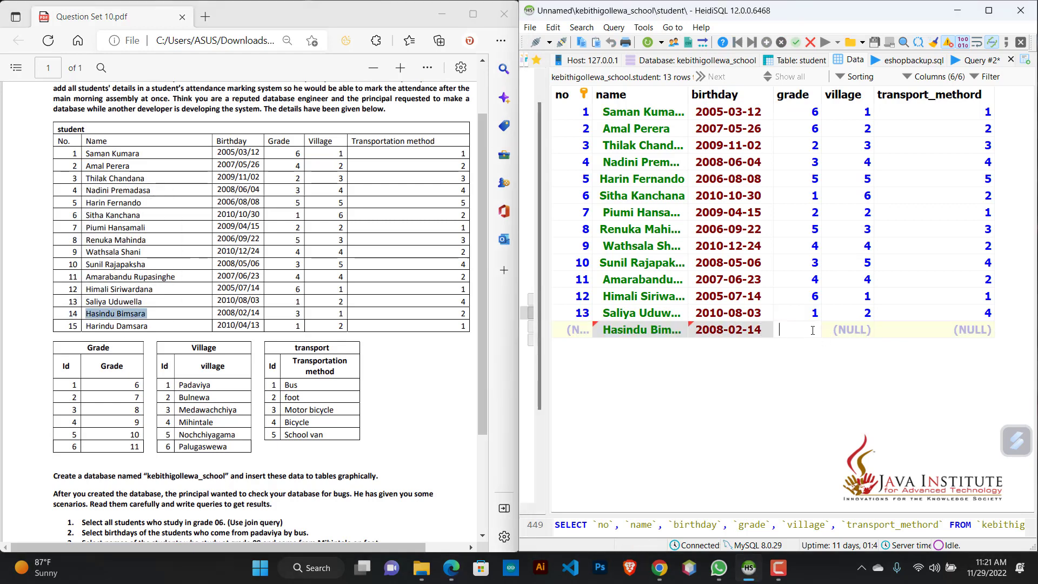
Step: Set the fourteenth student's grade to 3, village to 1 and transport_methord to 2, and save the row
type("3")
key("Tab")
type("1")
key("Tab")
type("2")
key("Return")
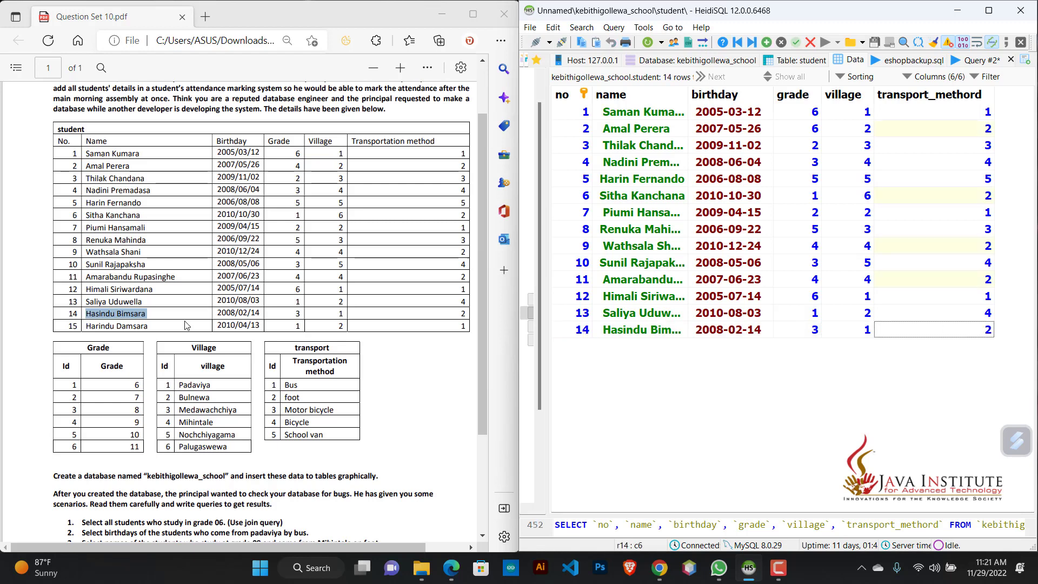
Step: Insert a fifteenth student row with the fifteenth student's name, copied from the PDF, and birthday
left_click_drag(149, 326, 85, 326)
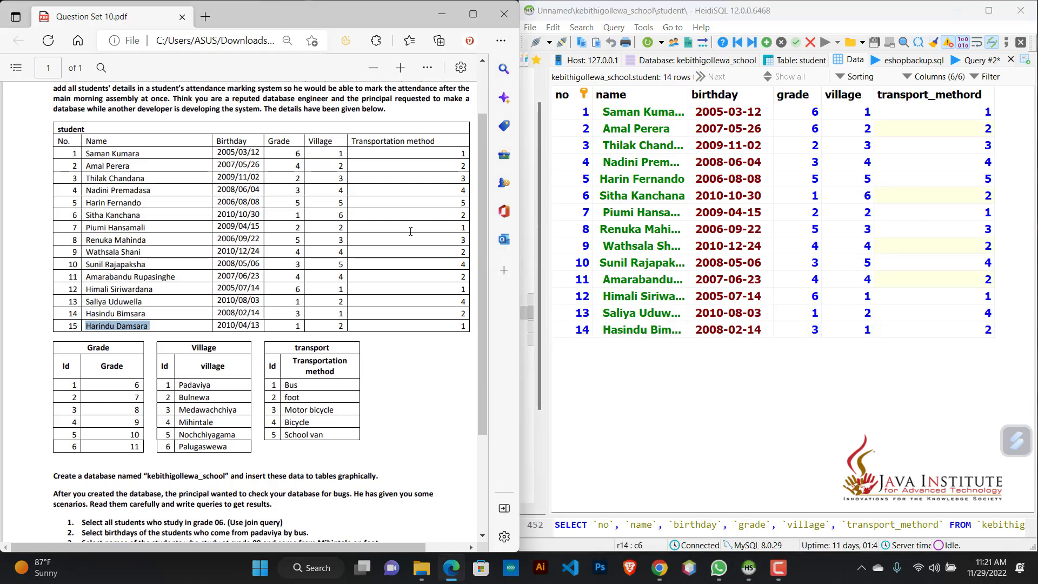
left_click(766, 43)
double_click(632, 345)
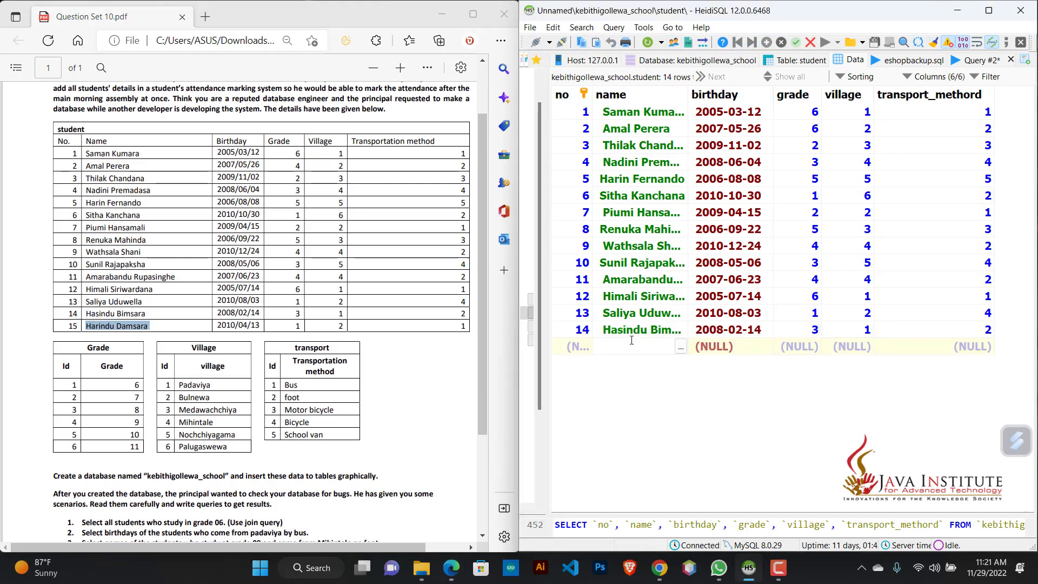
key("ctrl+v")
key("Tab")
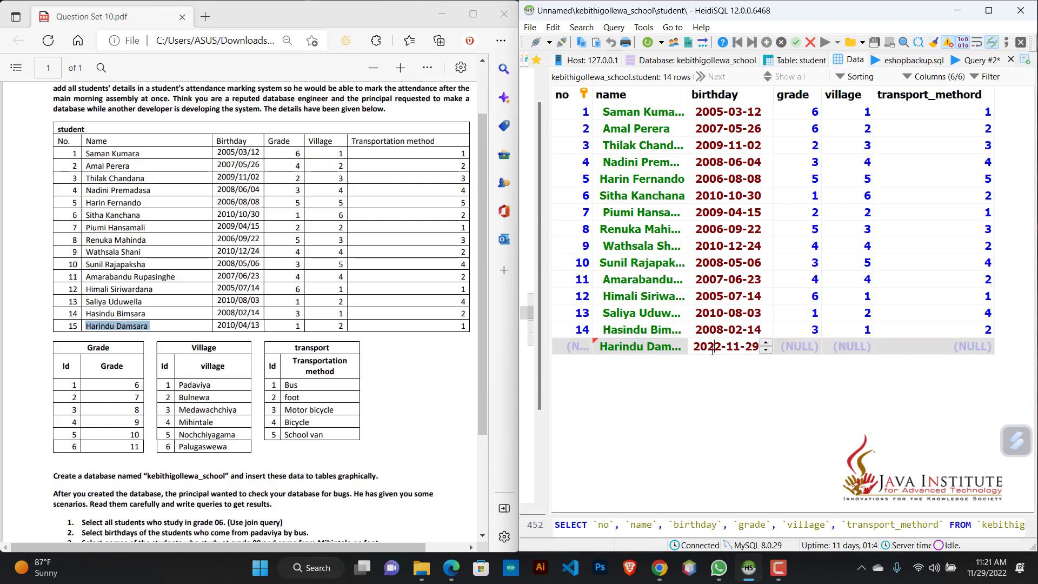
left_click(716, 348)
key("Left")
type("10-04-")
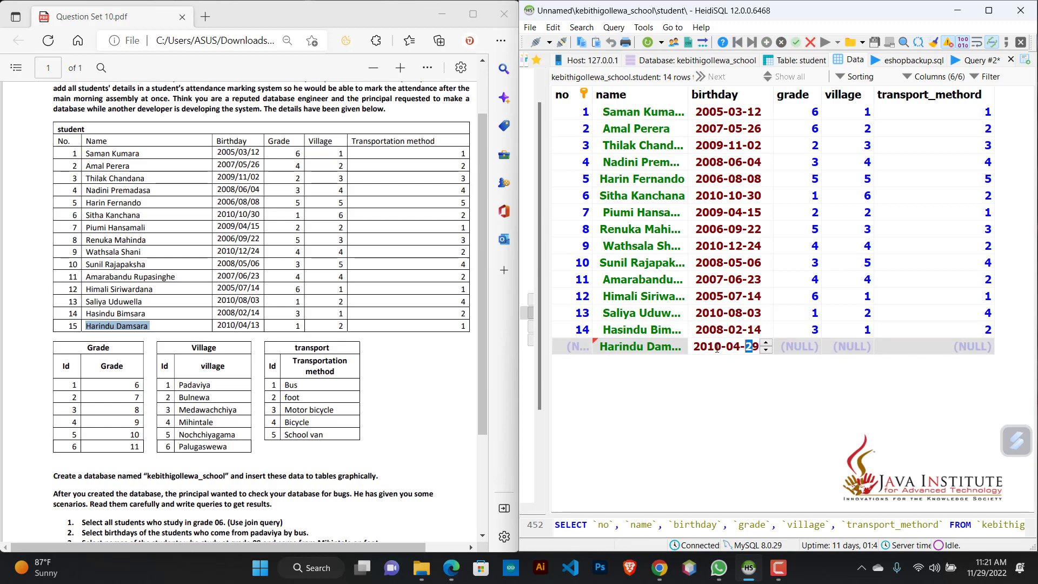
type("13")
Step: Set the fifteenth student's grade to 1, village to 2 and transport_methord to 1, and save the row
left_click(817, 350)
left_click(817, 350)
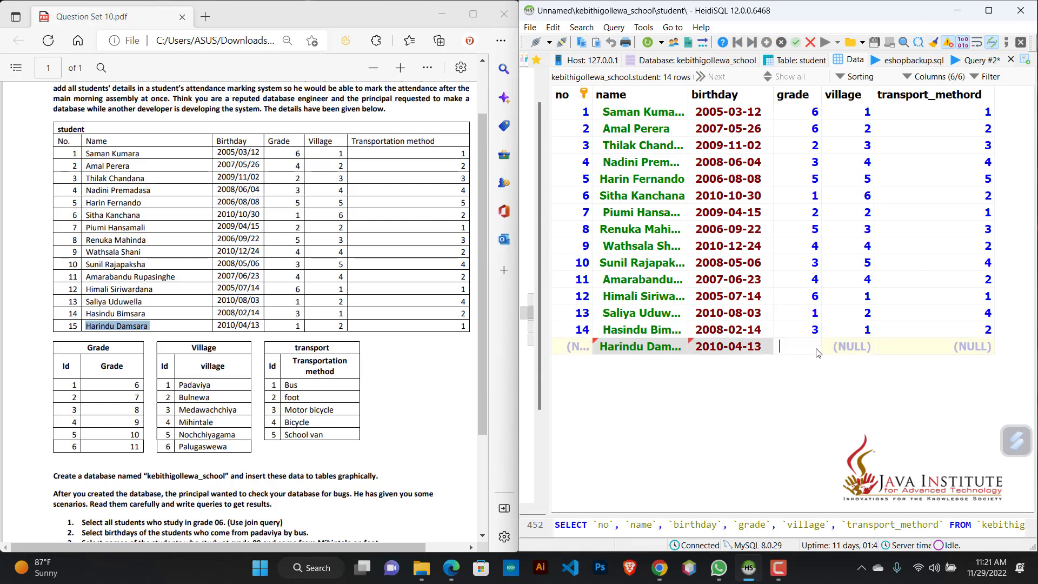
type("1")
left_click(853, 350)
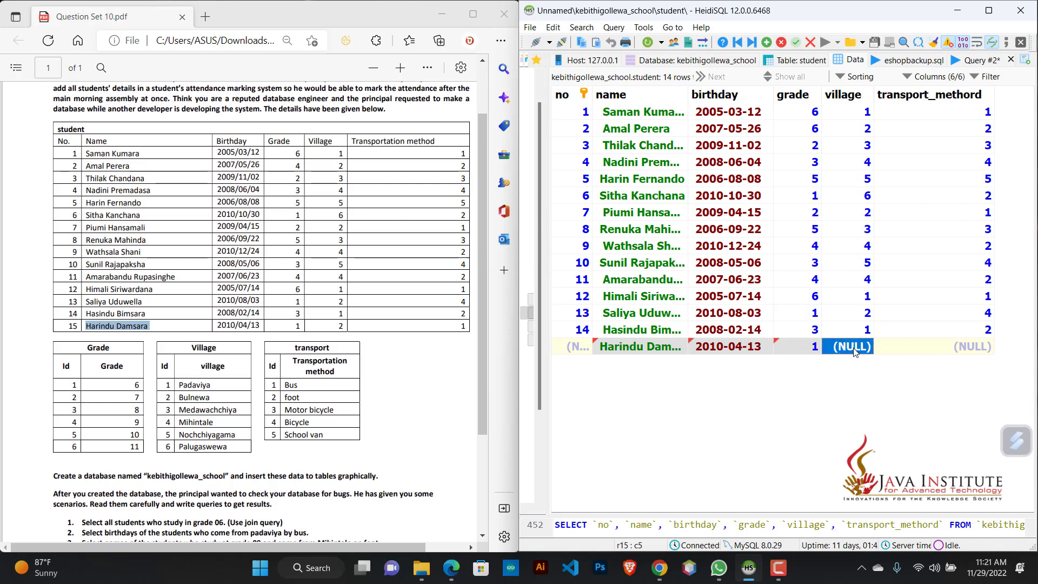
left_click(854, 349)
type("2")
left_click(958, 352)
left_click(958, 353)
type("1")
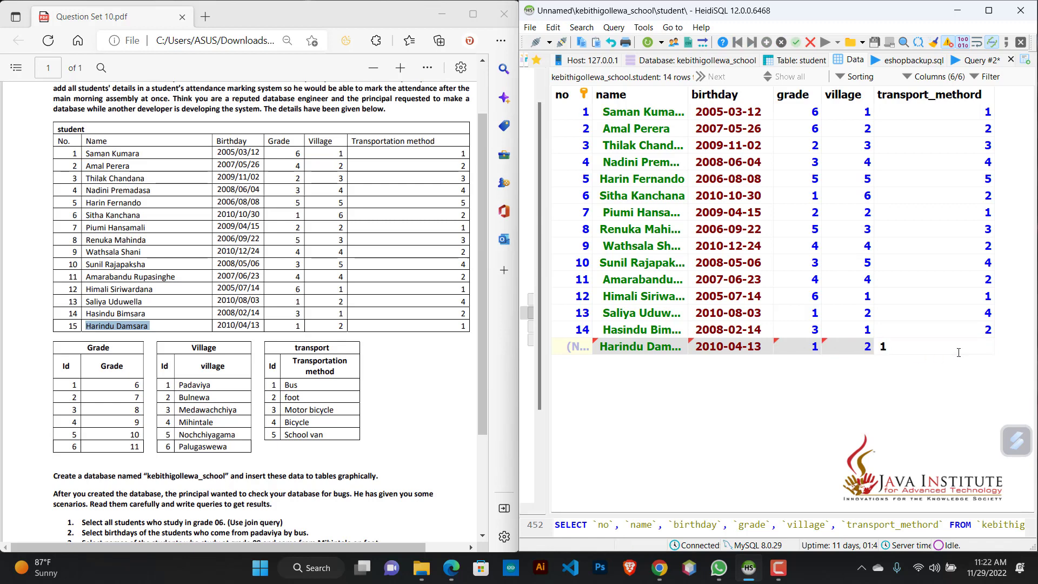
left_click(951, 396)
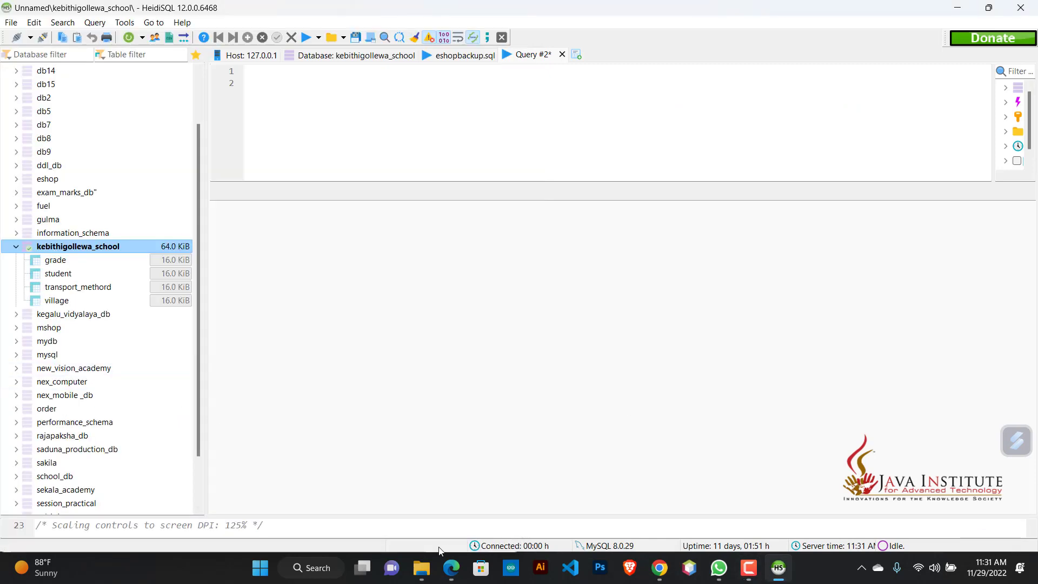
Step: Check the scenarios and table data in the question PDF in Edge, and start the query in HeidiSQL with SELECT * FROM student
left_click(451, 567)
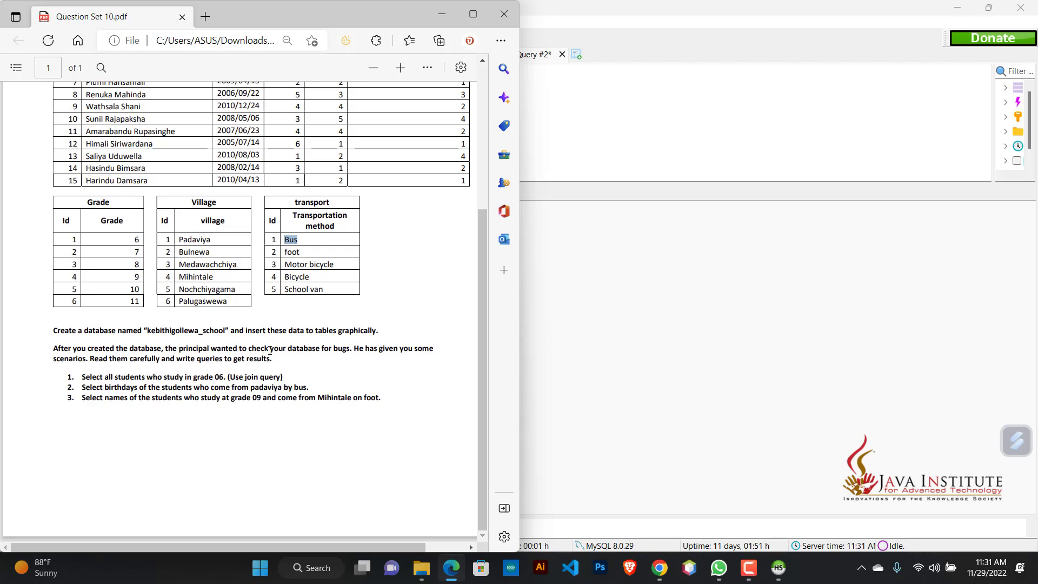
scroll(270, 350, "up", 5)
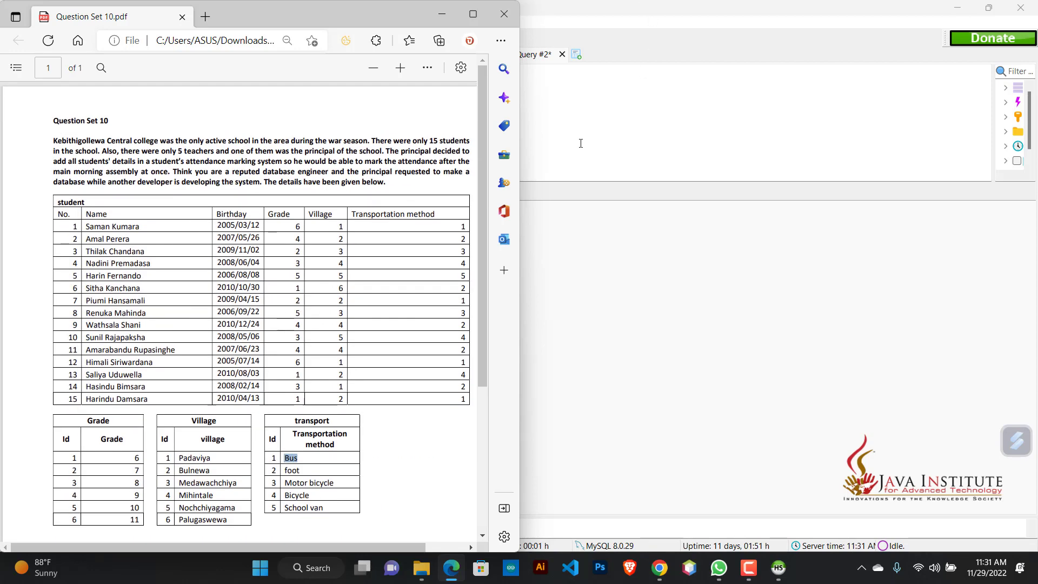
left_click(580, 142)
left_click(272, 76)
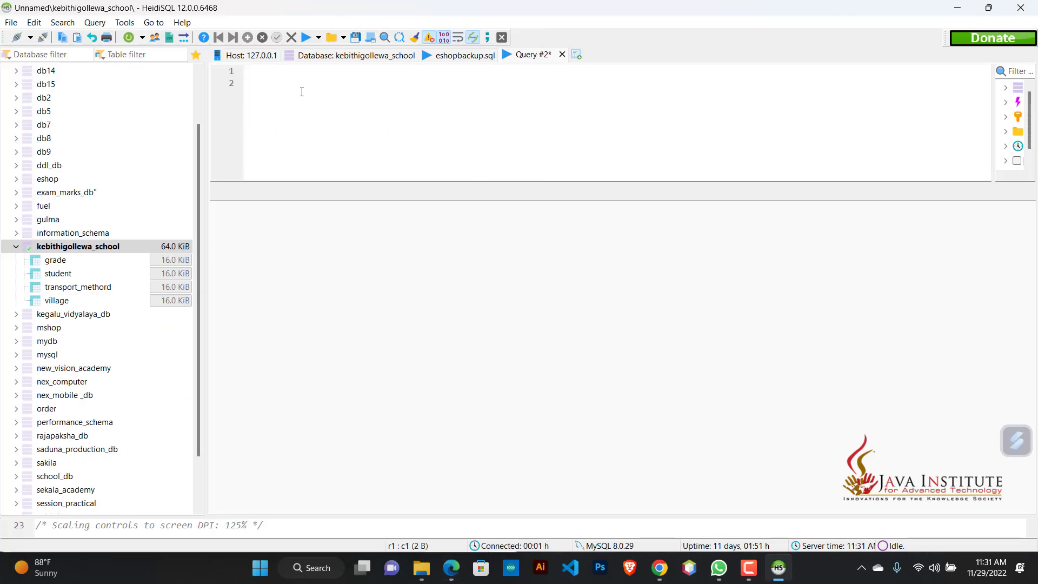
type("SELECT")
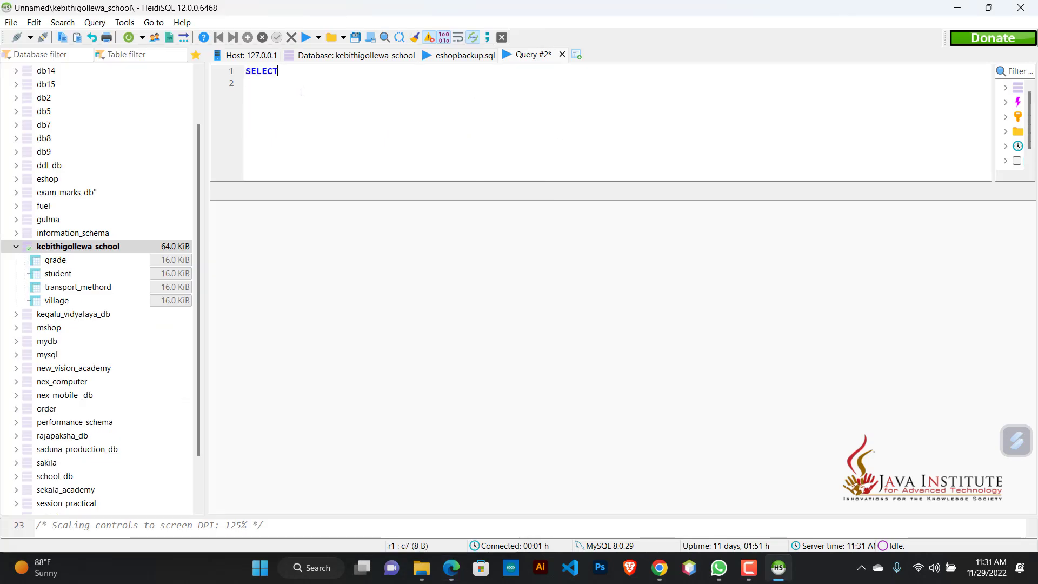
type(" * ")
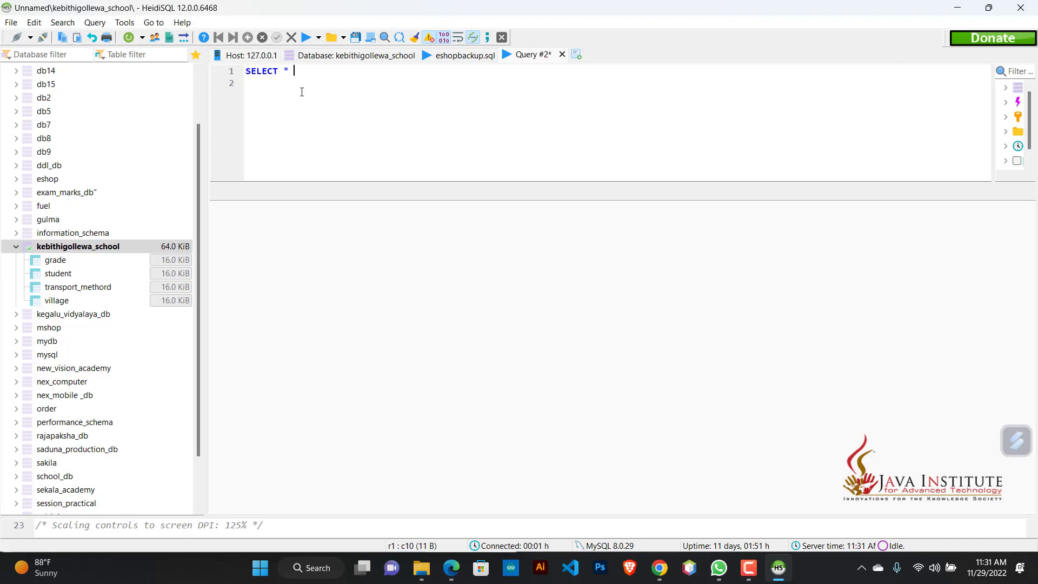
type("FROM student")
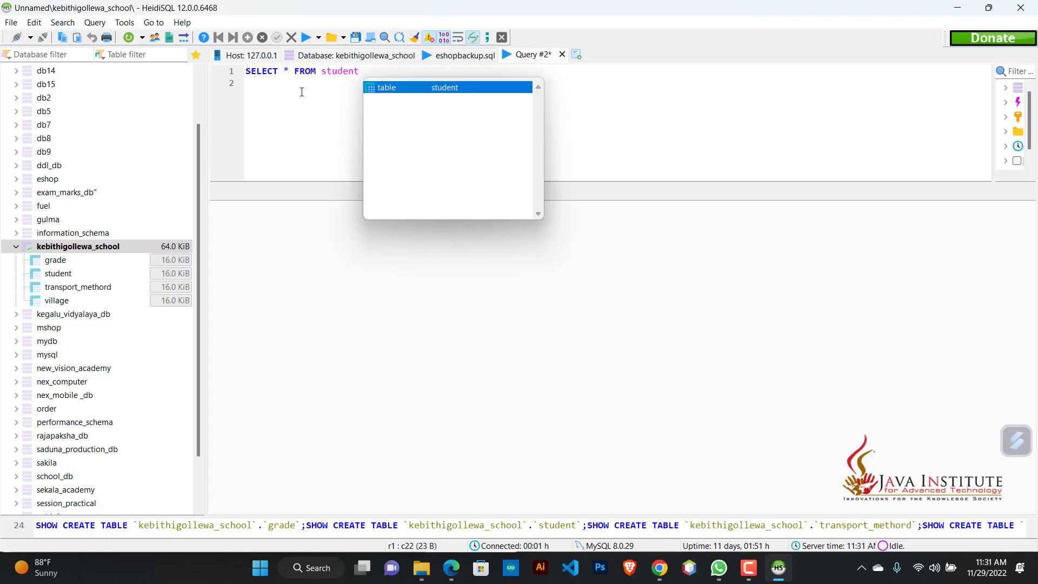
key("Escape")
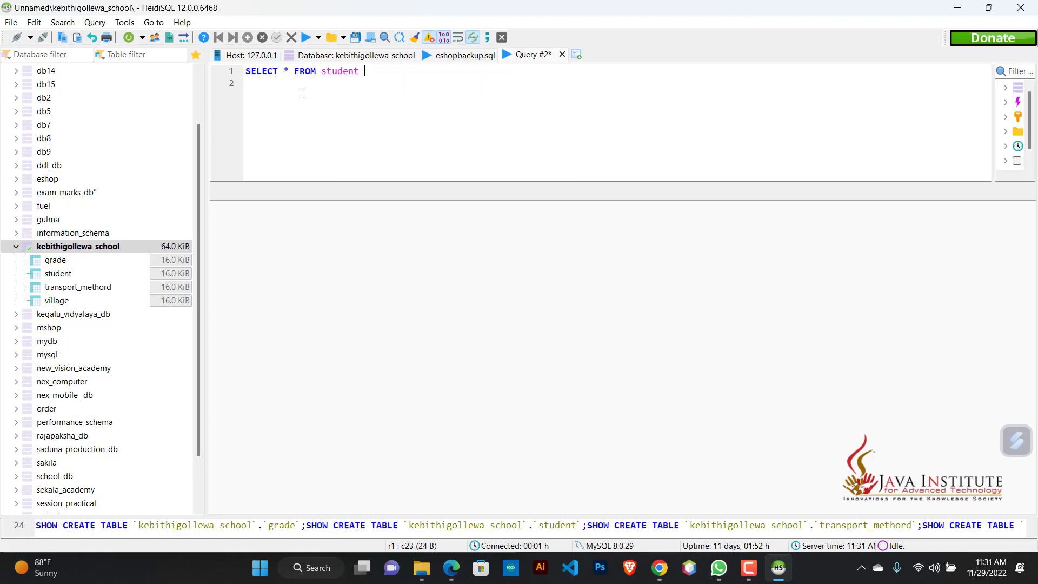
Step: Add an INNER JOIN with the grade table to the student query
type("INNER JOIN grad")
key("Return")
Step: Write the join condition ON student.grade=grade.id after the joined grade table
type("ON ")
type("stu")
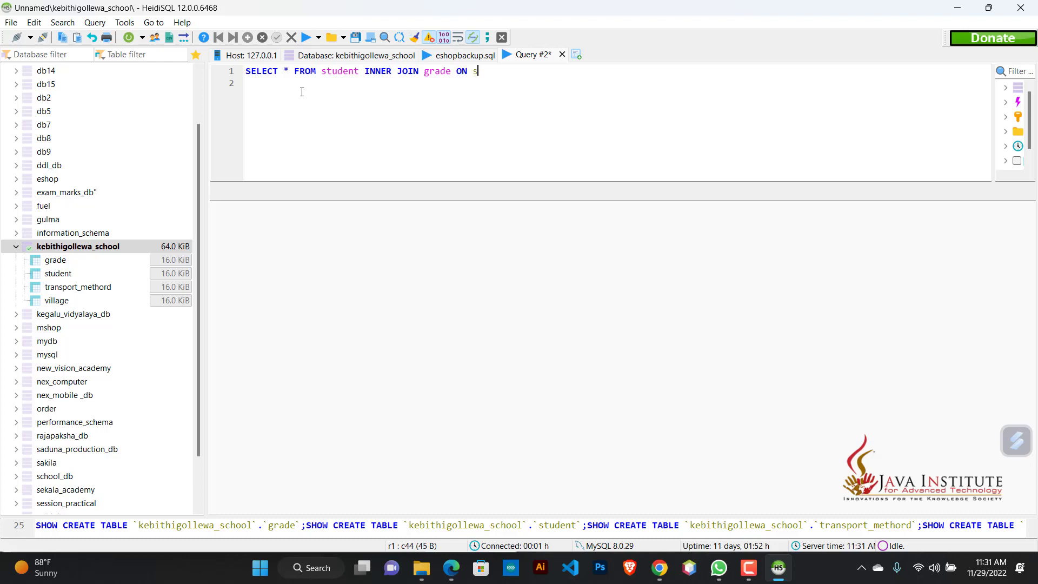
key("Return")
type(".")
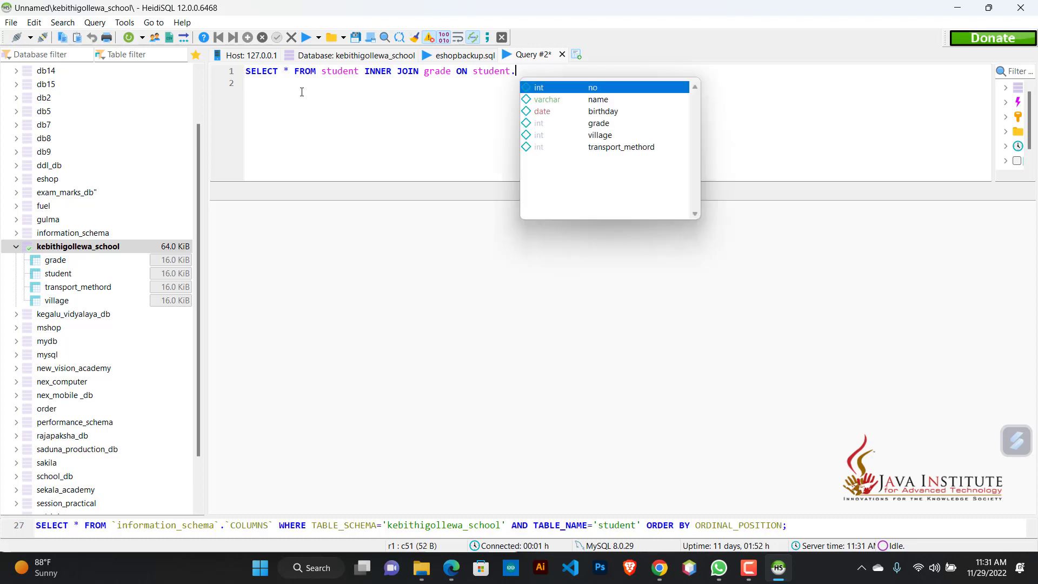
key("Down")
key("Down")
key("Down")
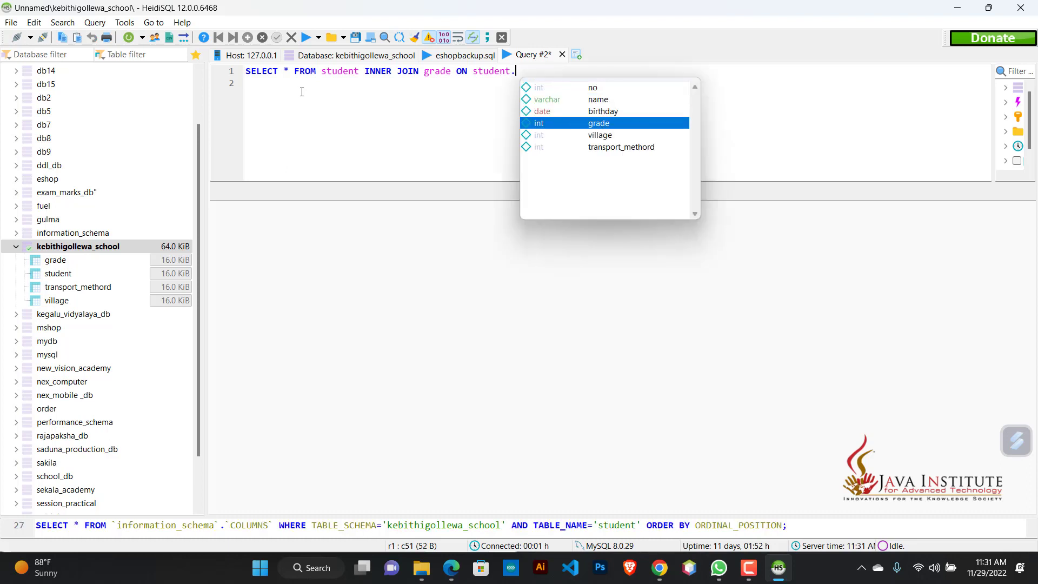
key("Return")
type("=")
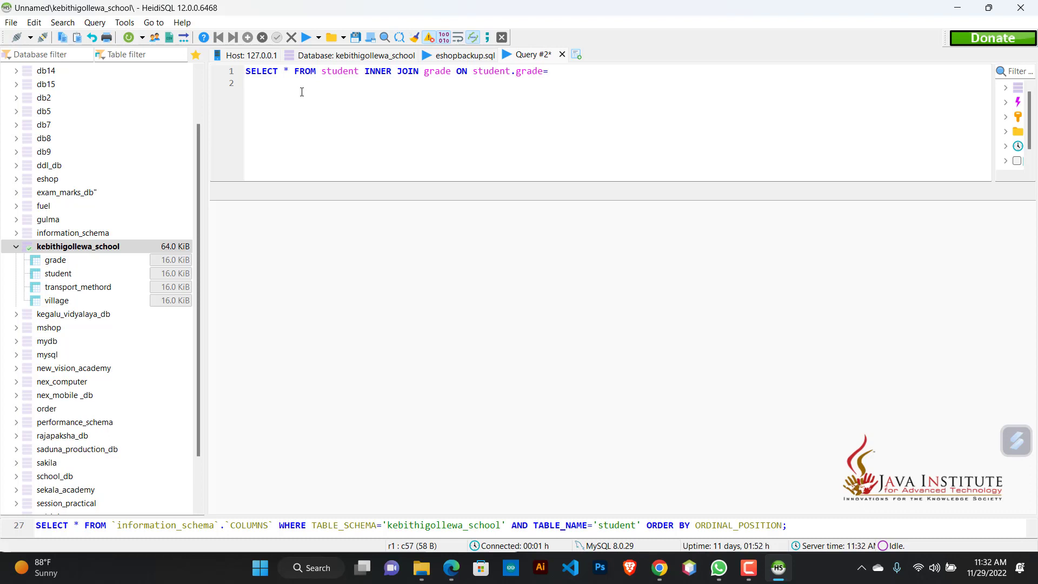
type("grade")
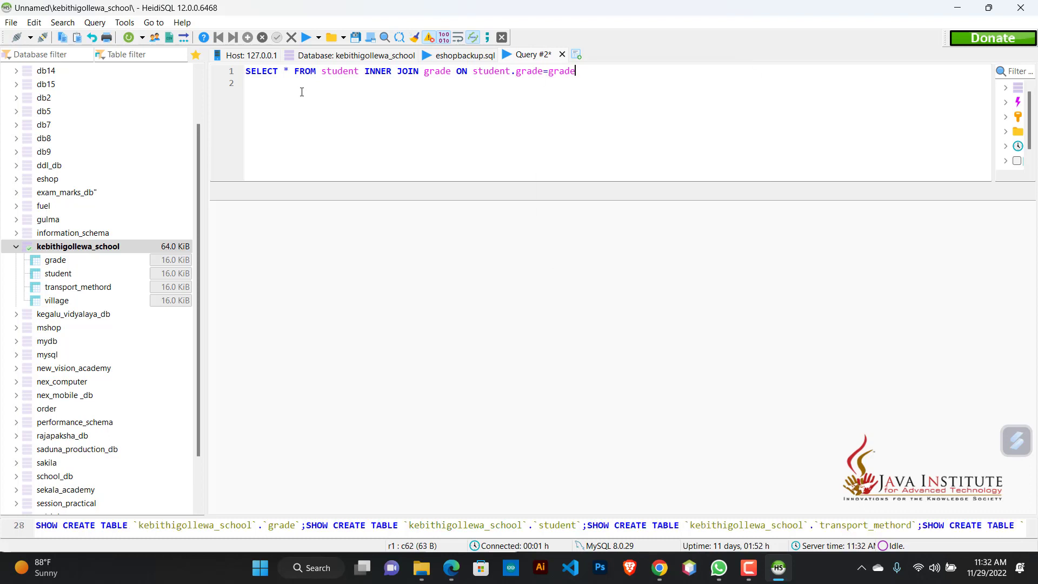
type(".")
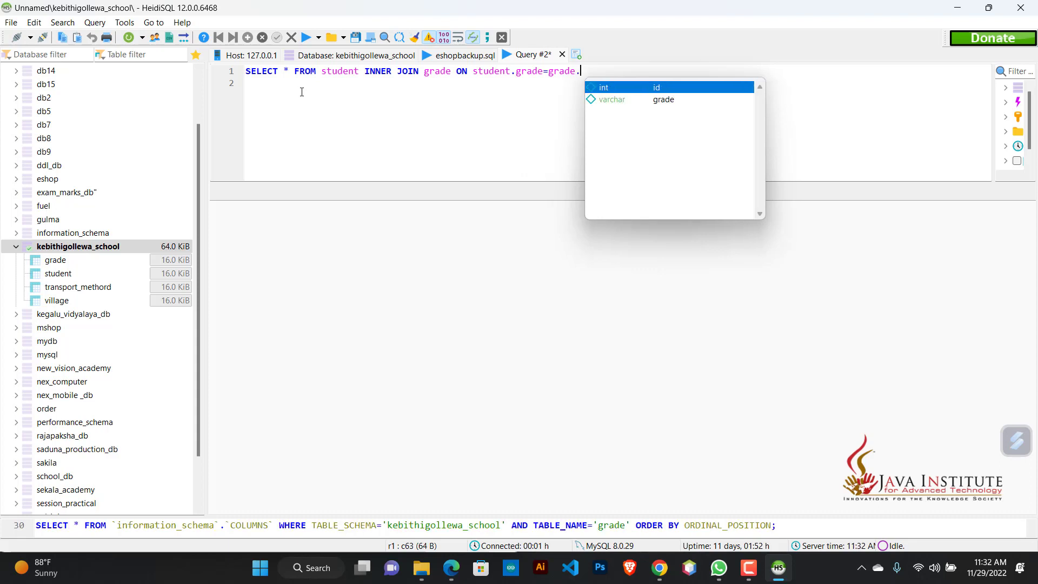
key("Return")
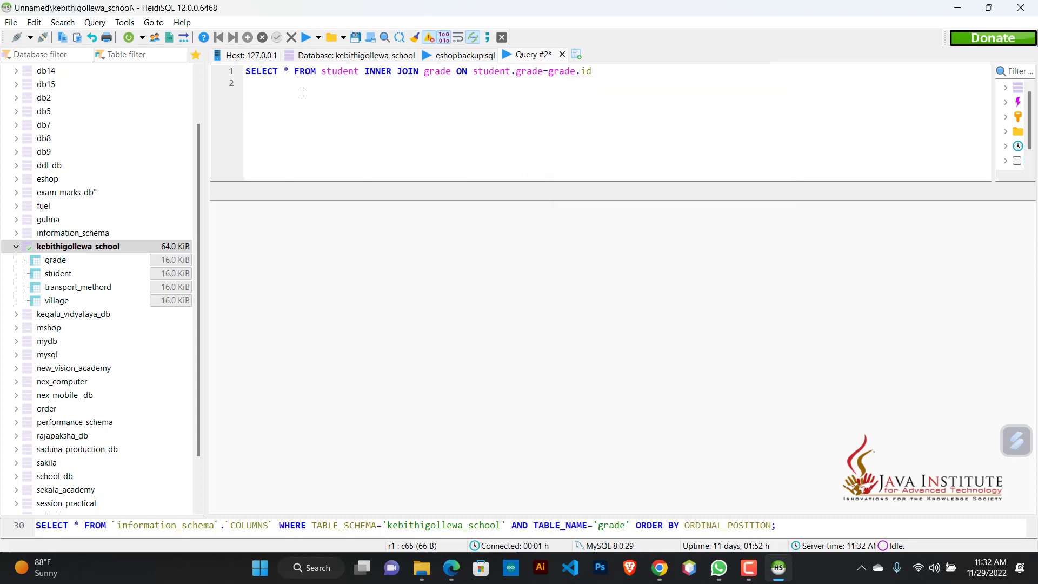
Step: Add a WHERE clause to the join query that filters on the grade.grade column
type("WHERE gra")
key("Return")
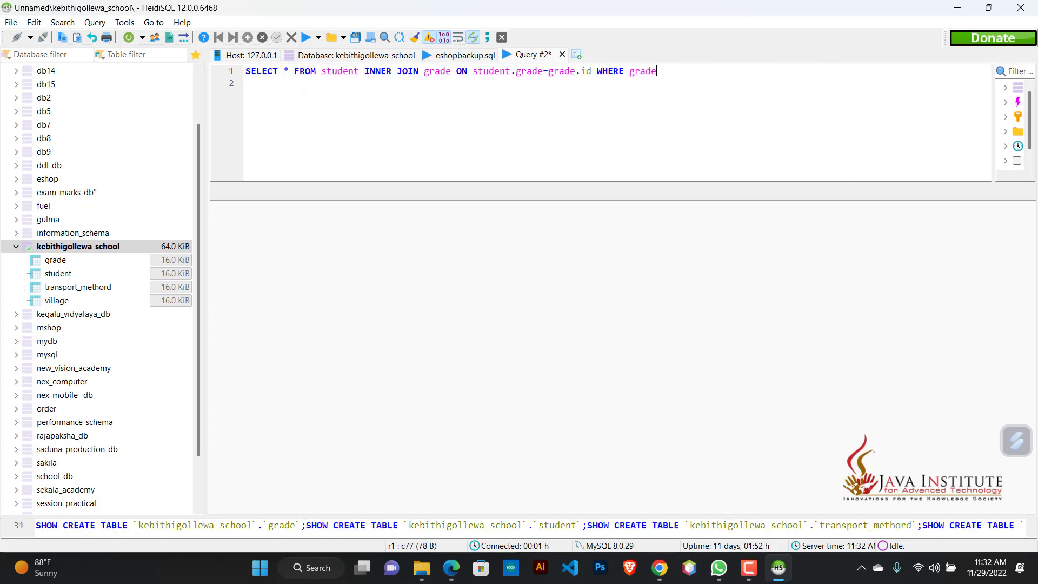
type(".")
key("BackSpace")
key("ctrl+space")
key("Down")
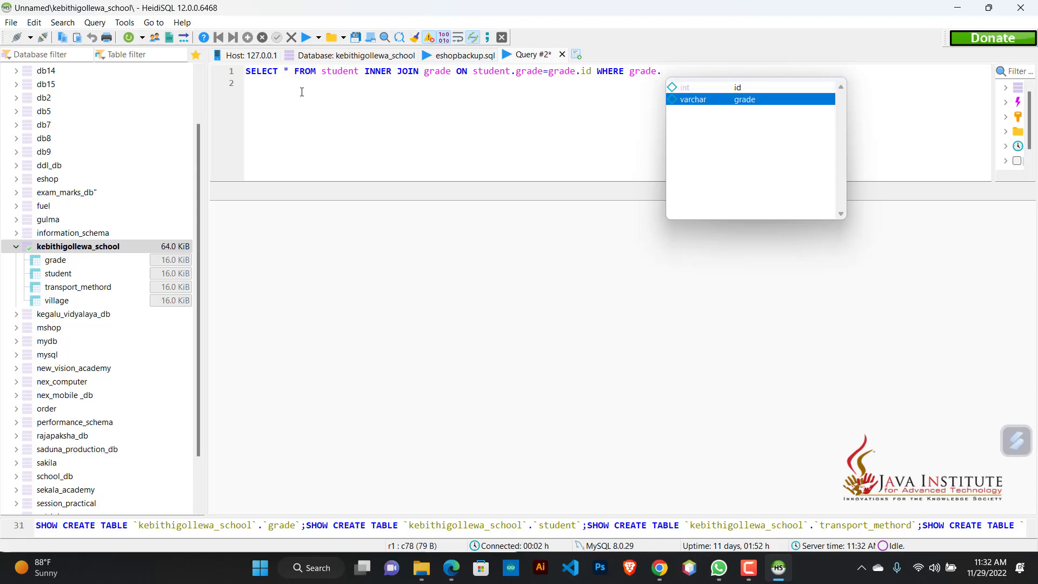
key("Return")
Step: Complete the filter with ='6', end the statement with a semicolon, and run the query
type("=''")
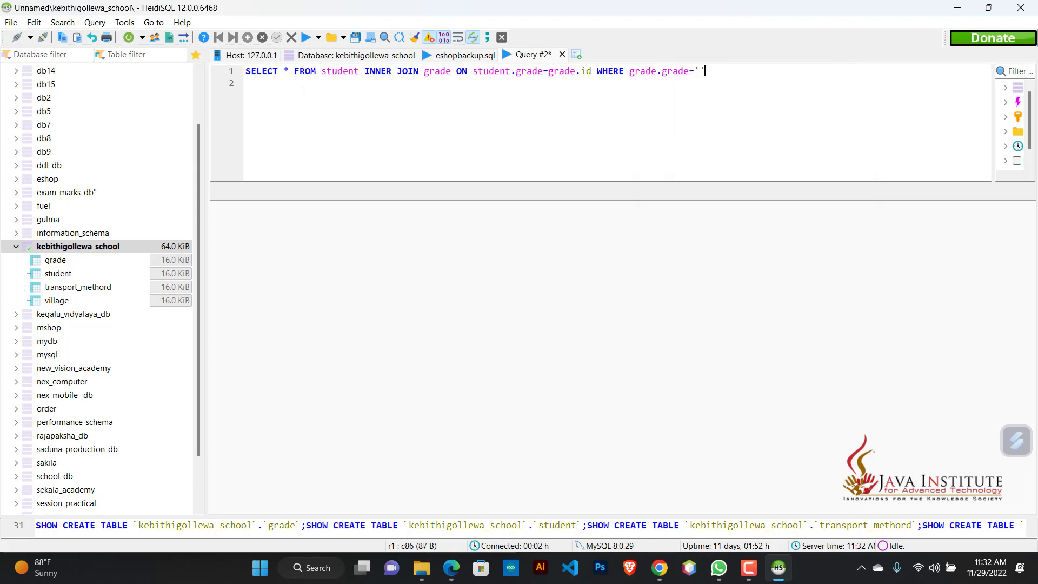
type("6")
key("Right")
type(";")
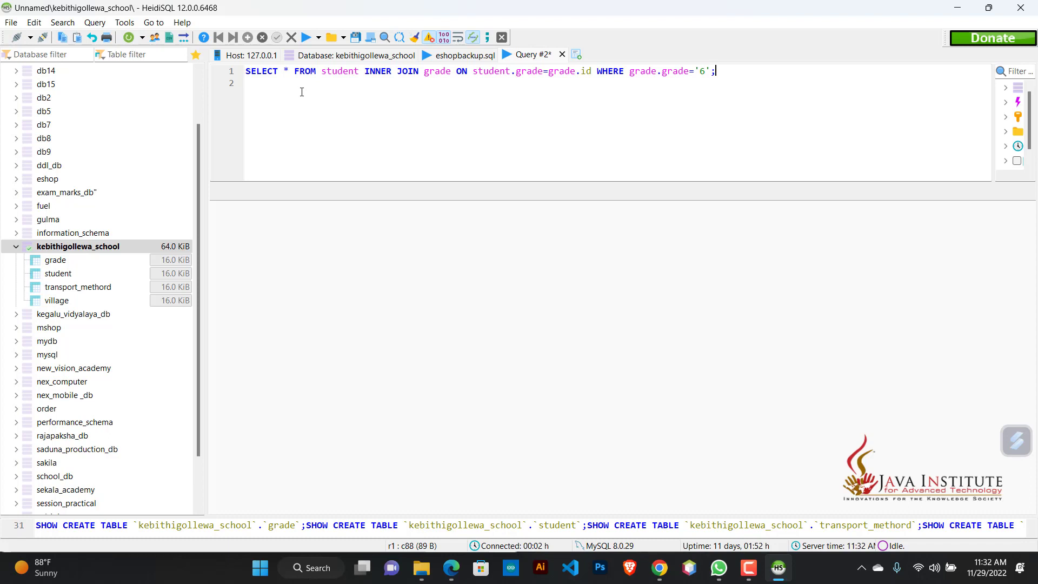
left_click(304, 39)
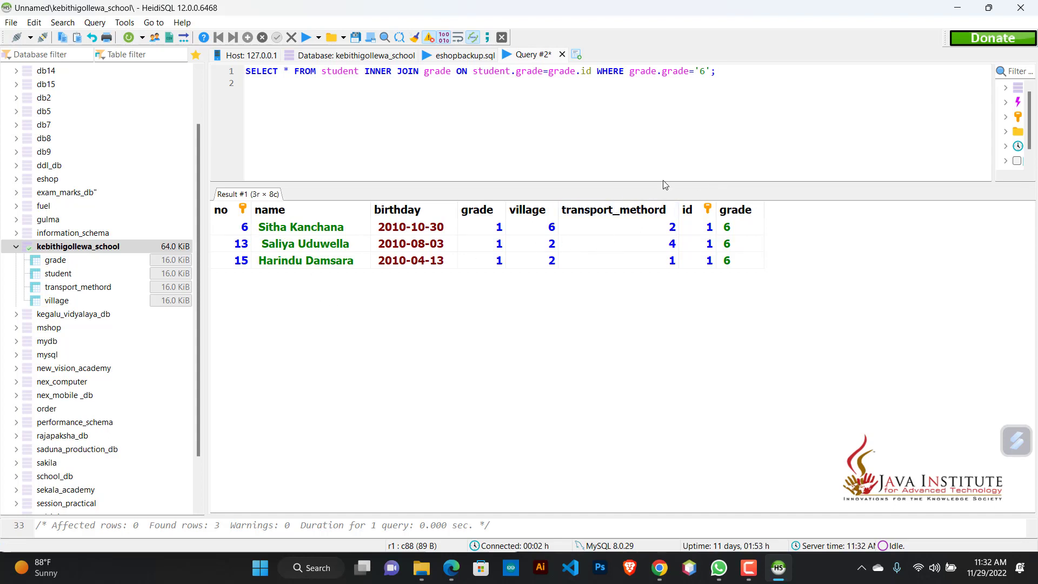
Step: Switch to the question PDF in Edge and read the second scenario about students from padaviya who come by bus
left_click(452, 566)
scroll(171, 395, "down", 3)
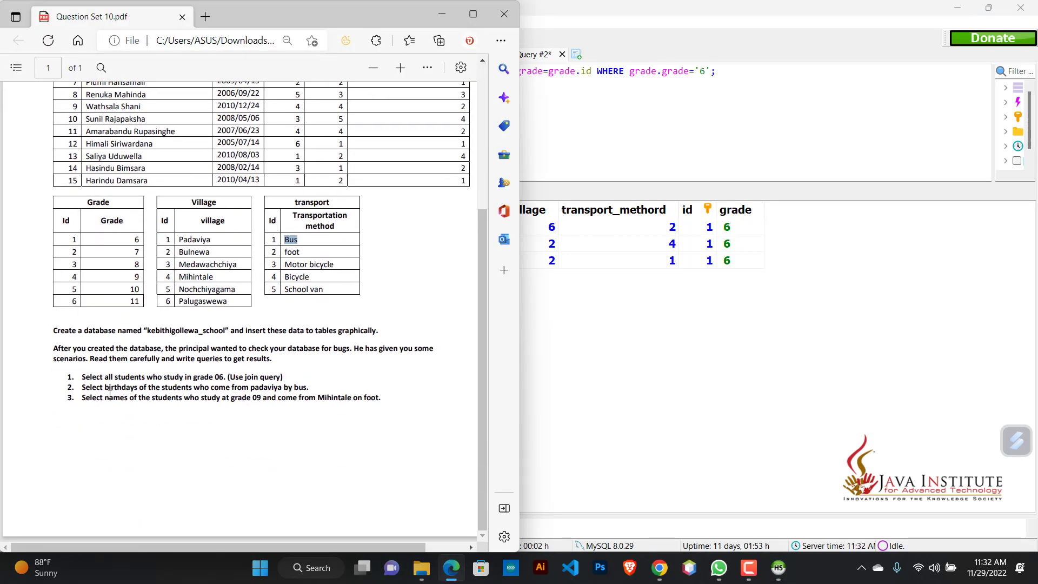
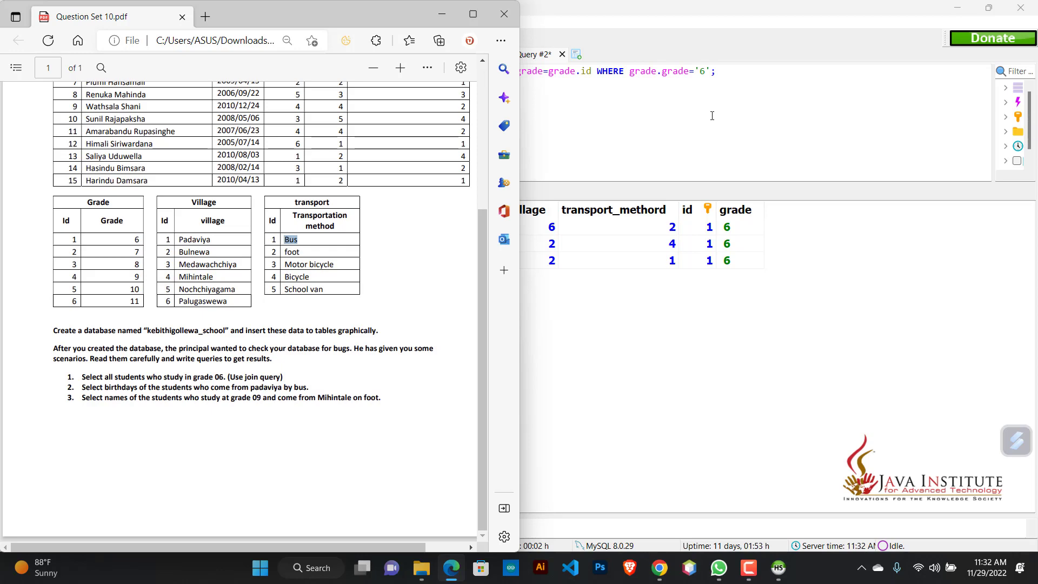
Step: Switch back to HeidiSQL and delete the previous grade 6 join query from the query editor
left_click(741, 95)
left_click_drag(747, 69, 208, 82)
left_click_drag(729, 75, 242, 74)
key("BackSpace")
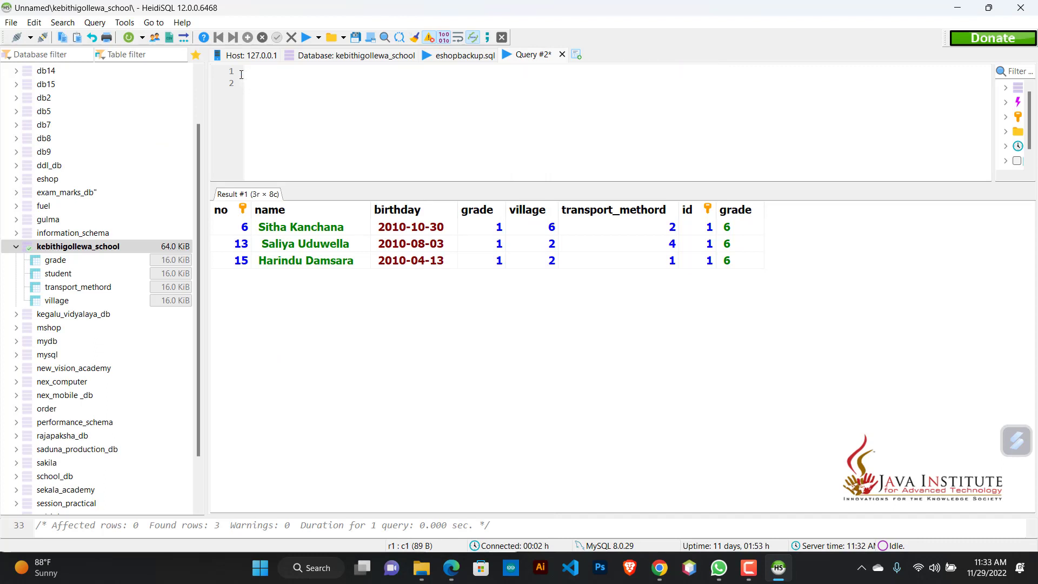
Step: Start a new query with SELECT student.birthday on the first line
type("SELECT stu")
key("Return")
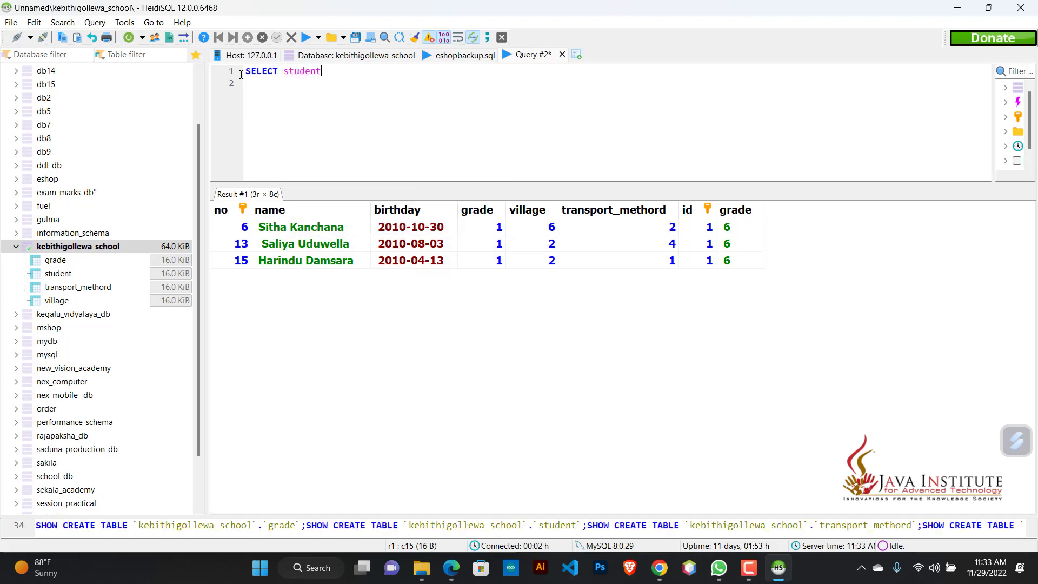
type(".")
key("Down")
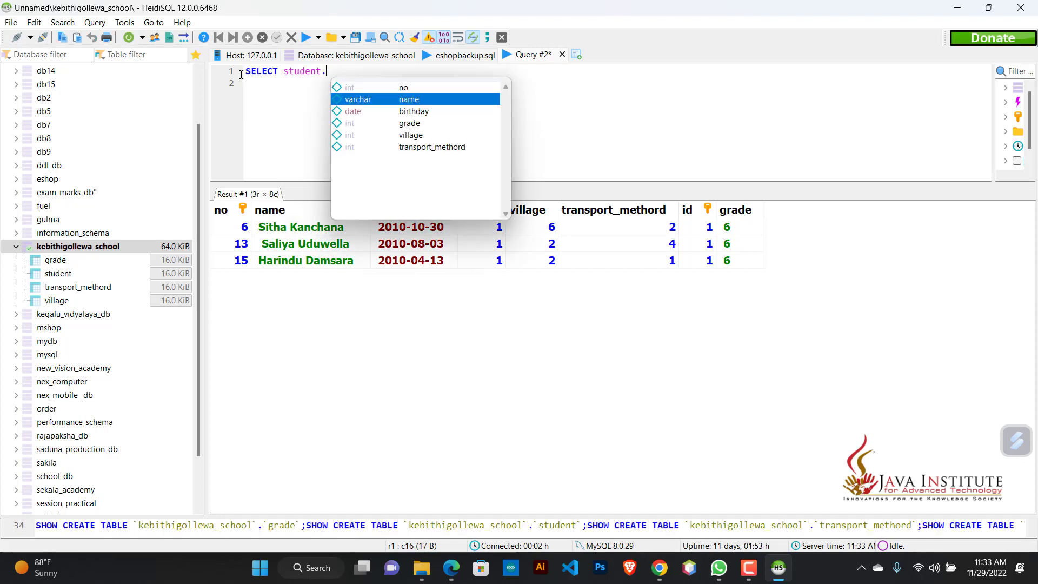
key("Down")
key("Down")
key("Up")
key("Return")
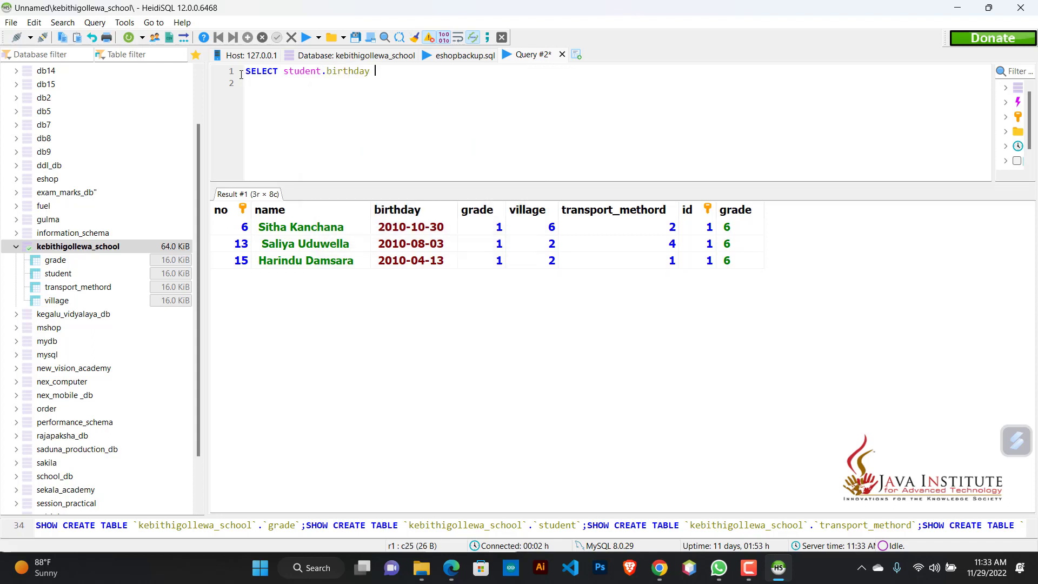
Step: Add a FROM clause that reads from the student table
type("FROM stu")
key("BackSpace")
key("ctrl+space")
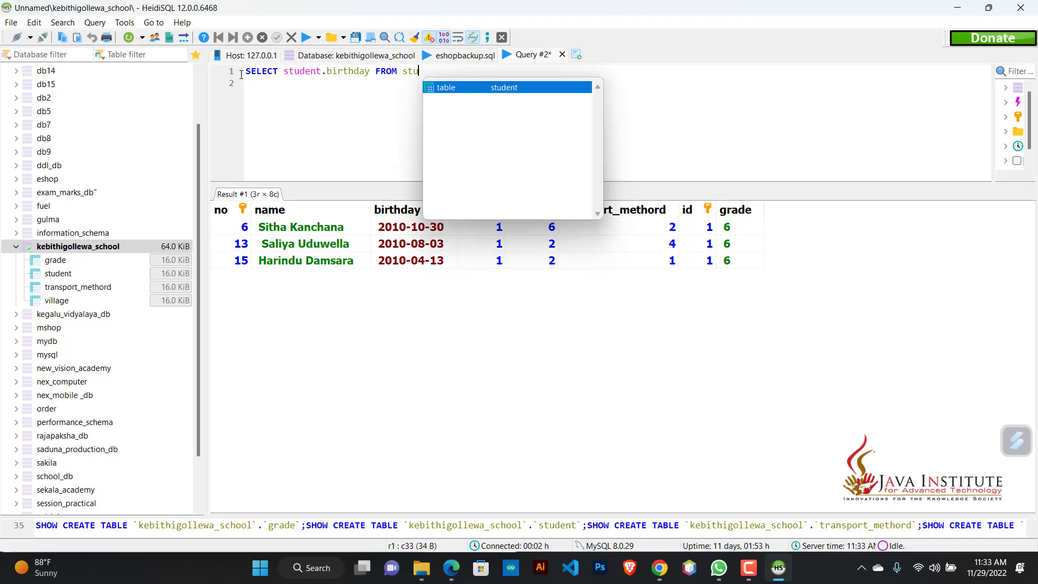
key("Return")
Step: Add INNER JOIN village ON after the student table and continue on a new line
type("inn")
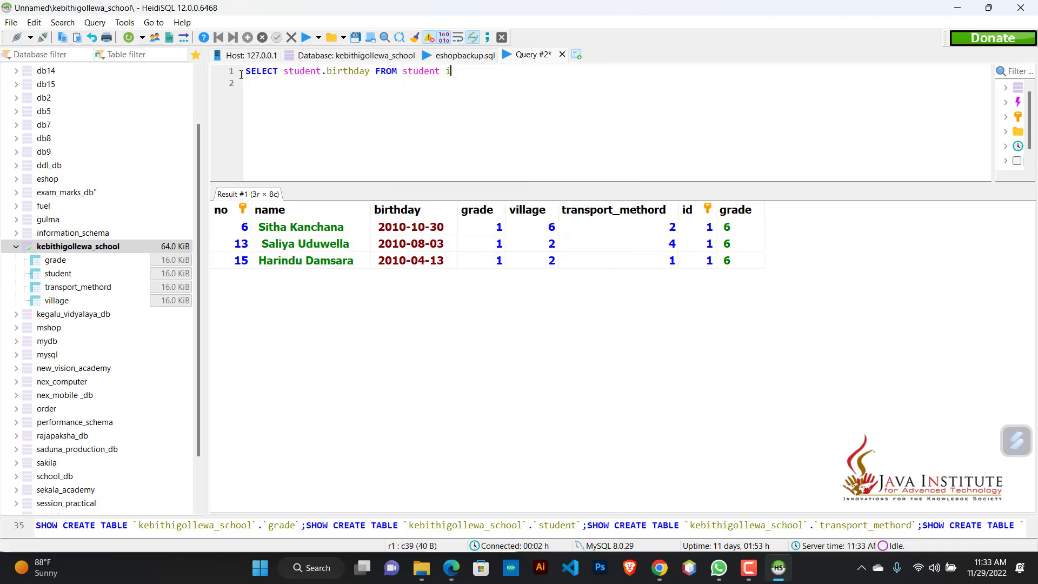
key("BackSpace")
key("BackSpace")
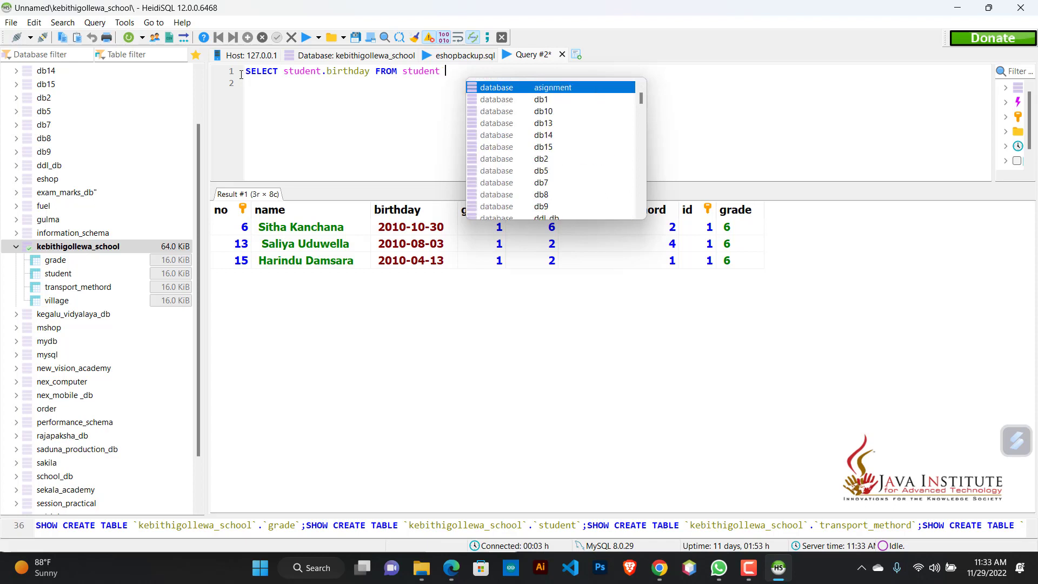
type("INN")
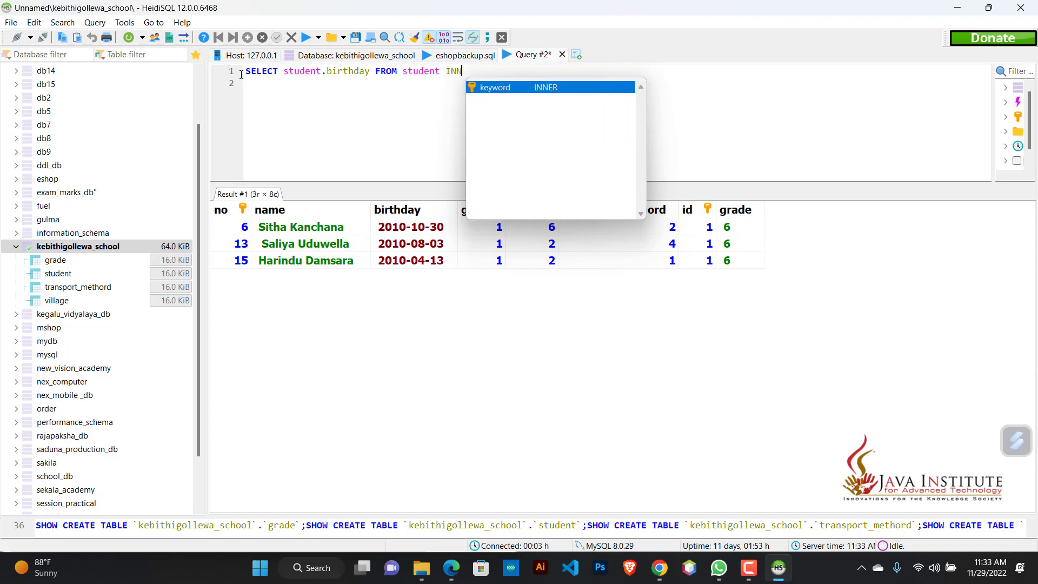
key("Return")
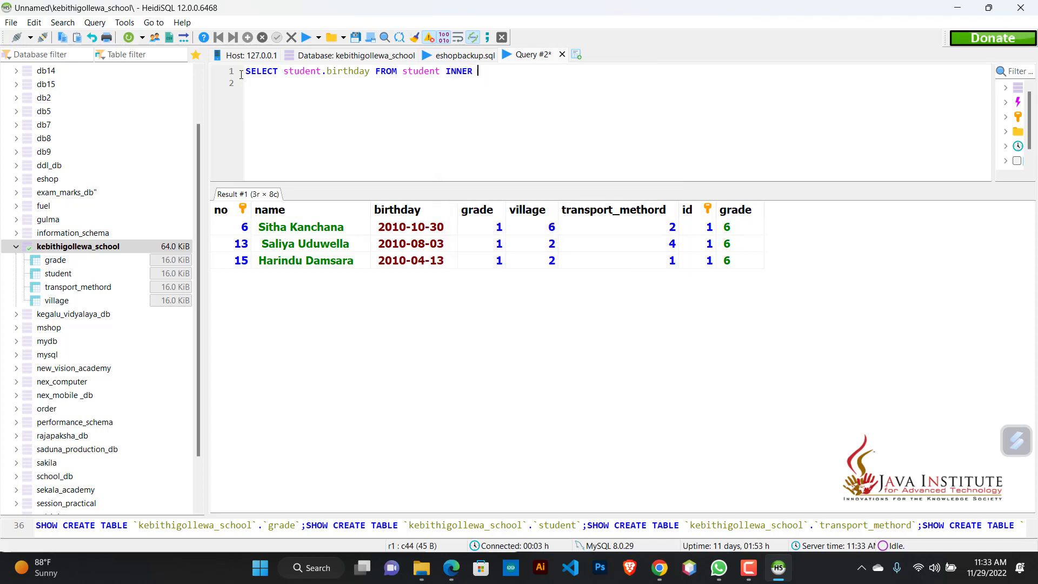
type("JOIN v")
key("Return")
type("JOIN")
key("Return")
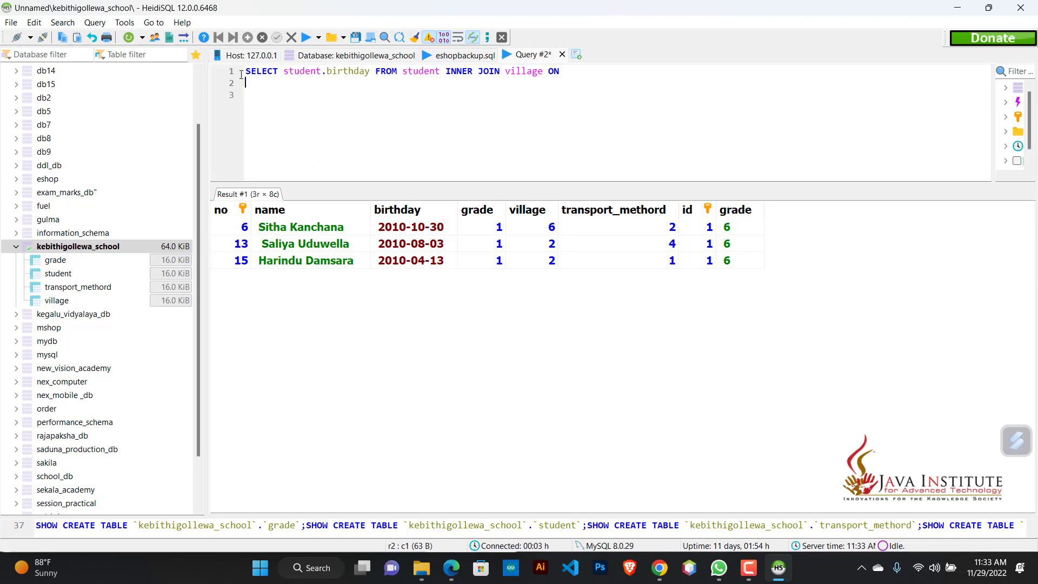
Step: Write the village join condition student.village=village.id on the second line
type("stud")
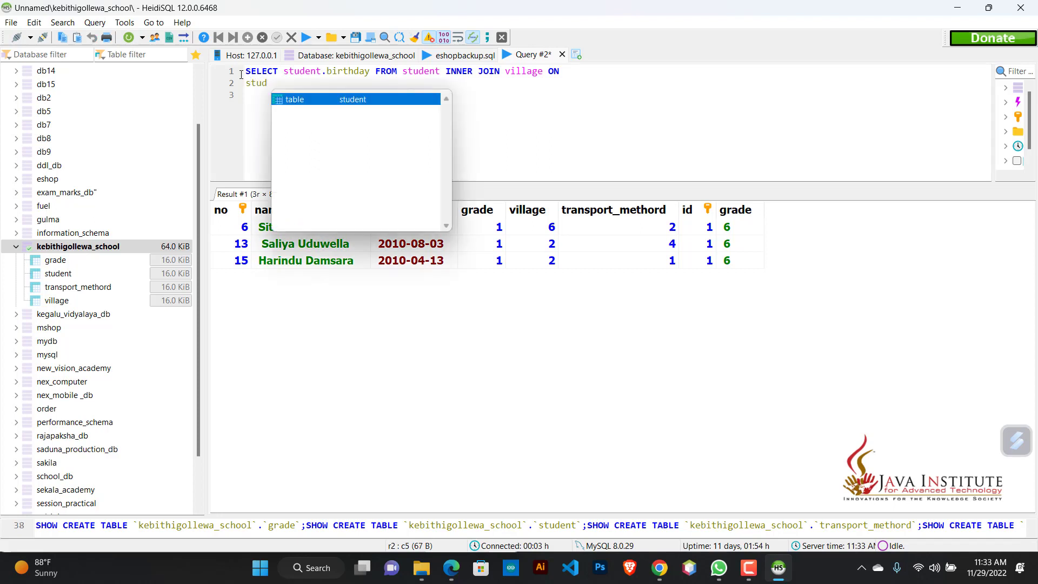
key("Return")
type(".")
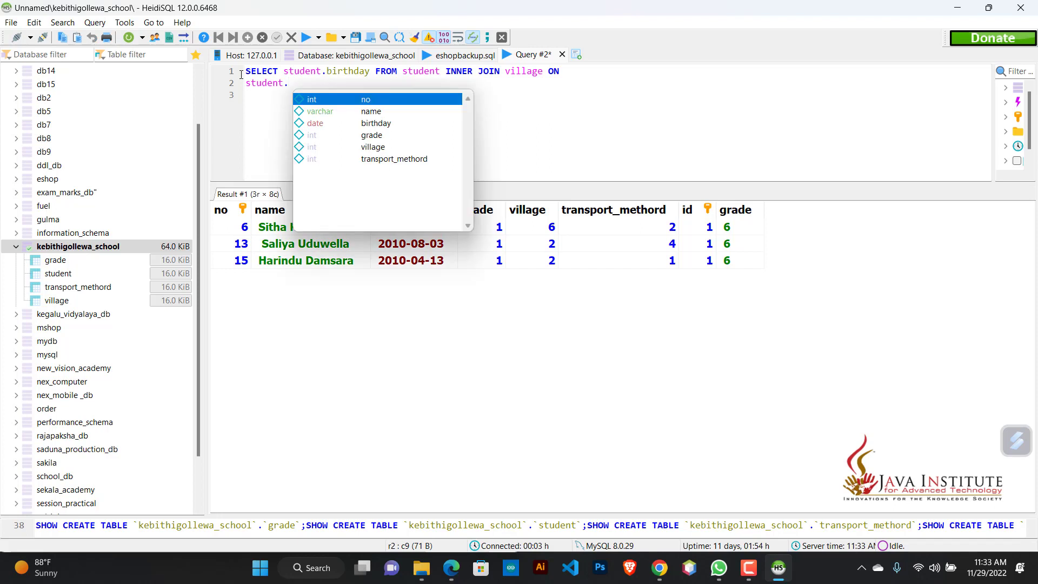
key("Down")
key("Down")
key("Down")
key("Down")
key("Return")
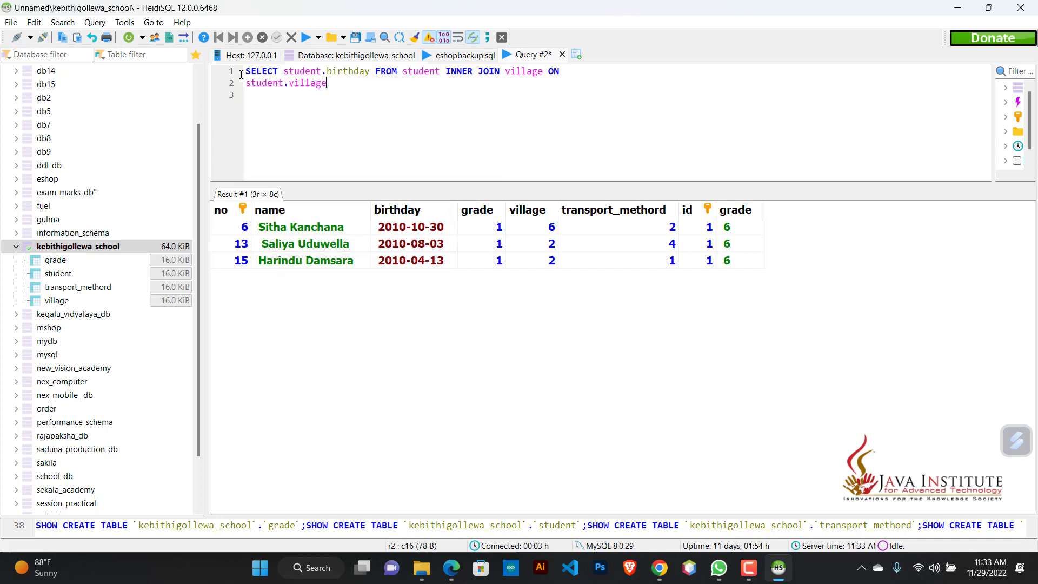
type("=vi")
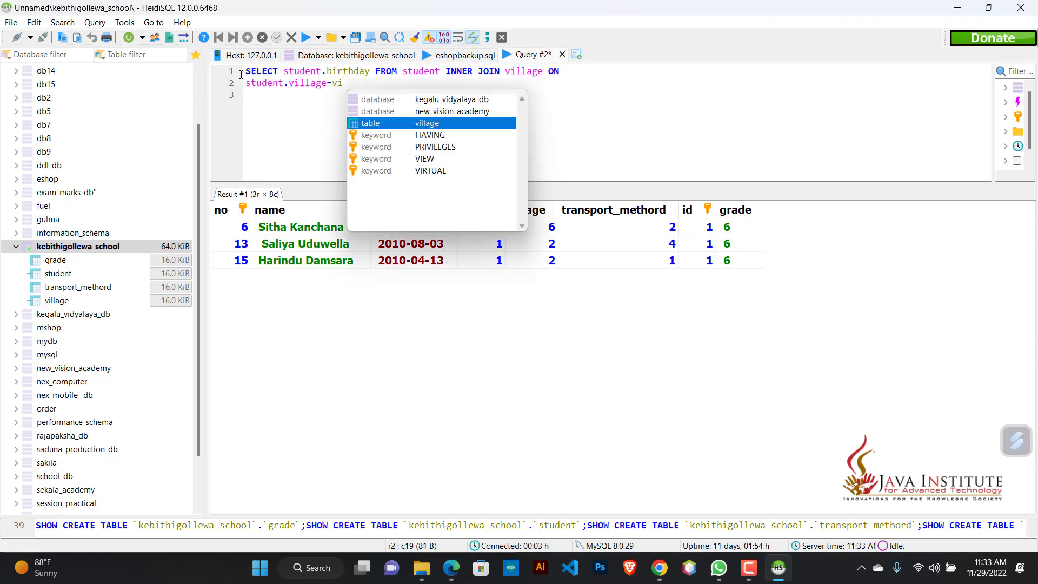
key("Return")
type(".")
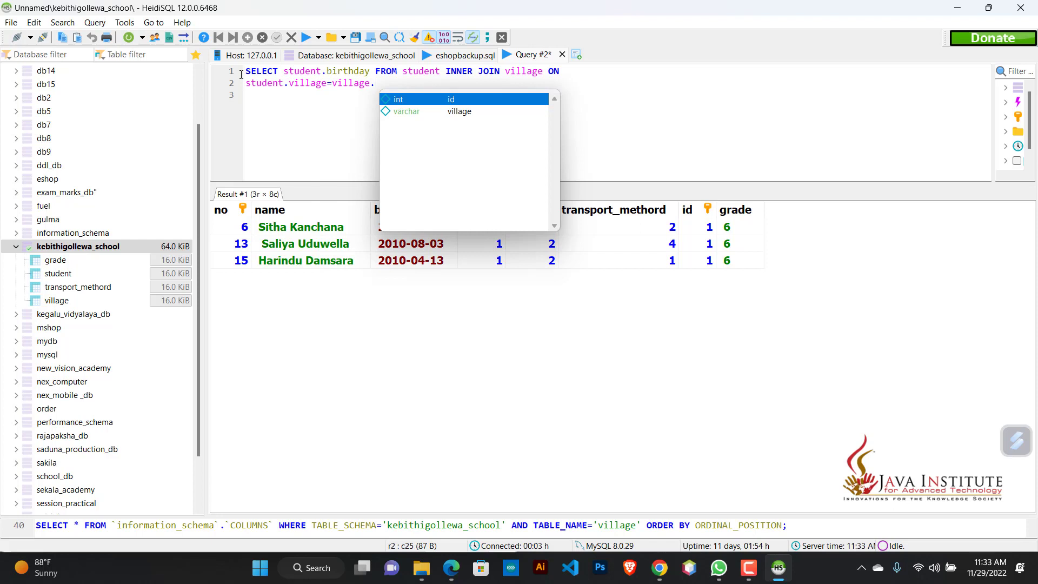
key("Return")
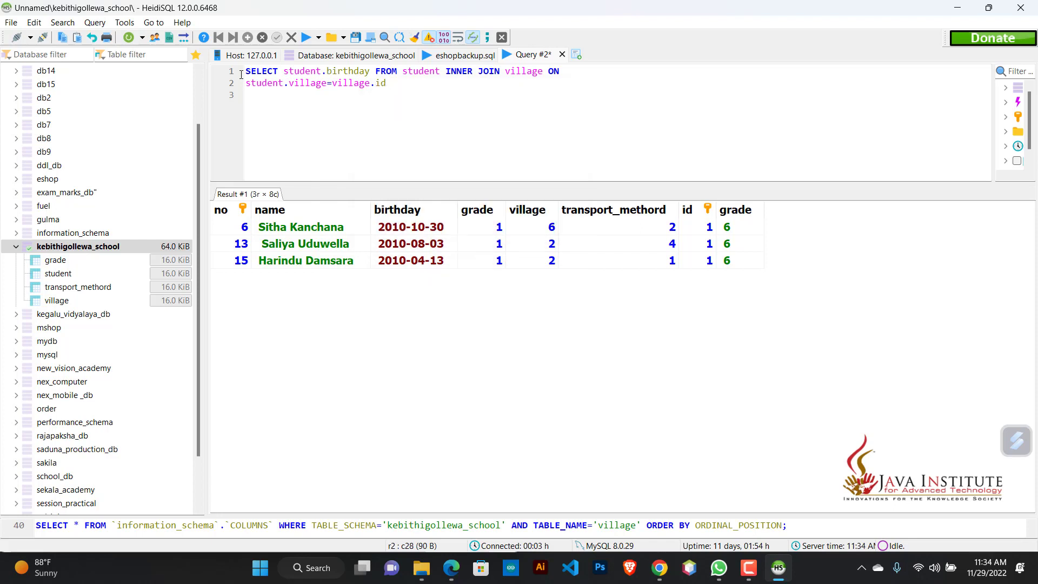
Step: Add a second join, INNER JOIN transport_methord ON, and continue on a new line
type("INNER JOIN")
key("Return")
key("BackSpace")
type("tr")
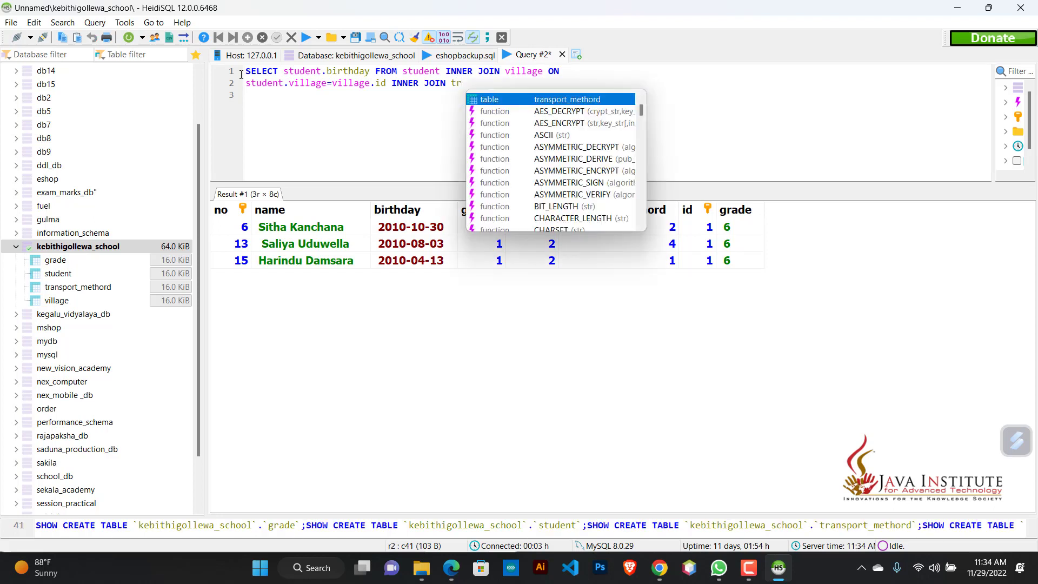
key("Return")
type("ON")
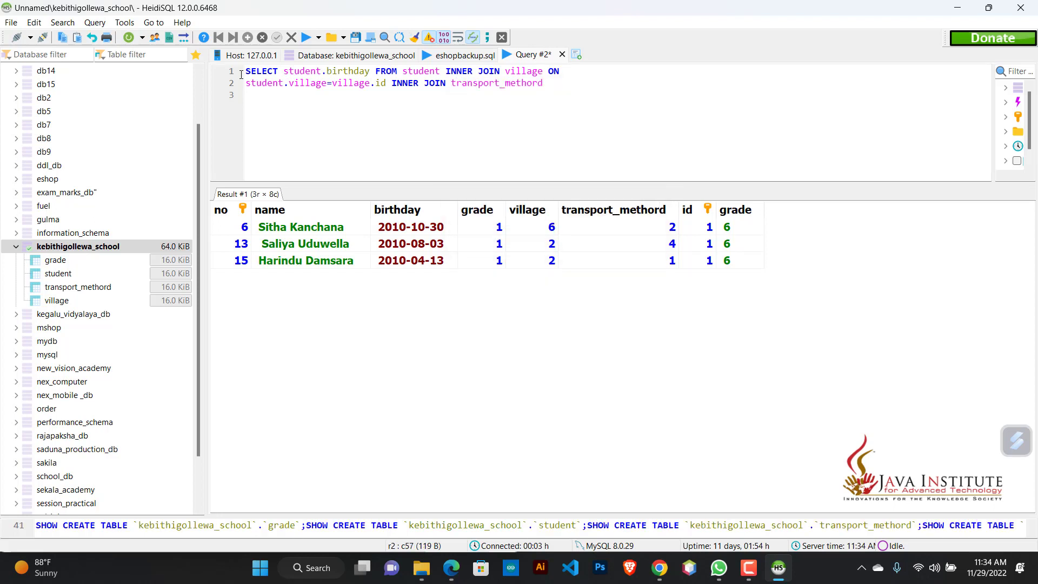
key("Return")
Step: Write the transport join condition student.transport_methord=transport_methord.id on the third line
type("stude")
key("Return")
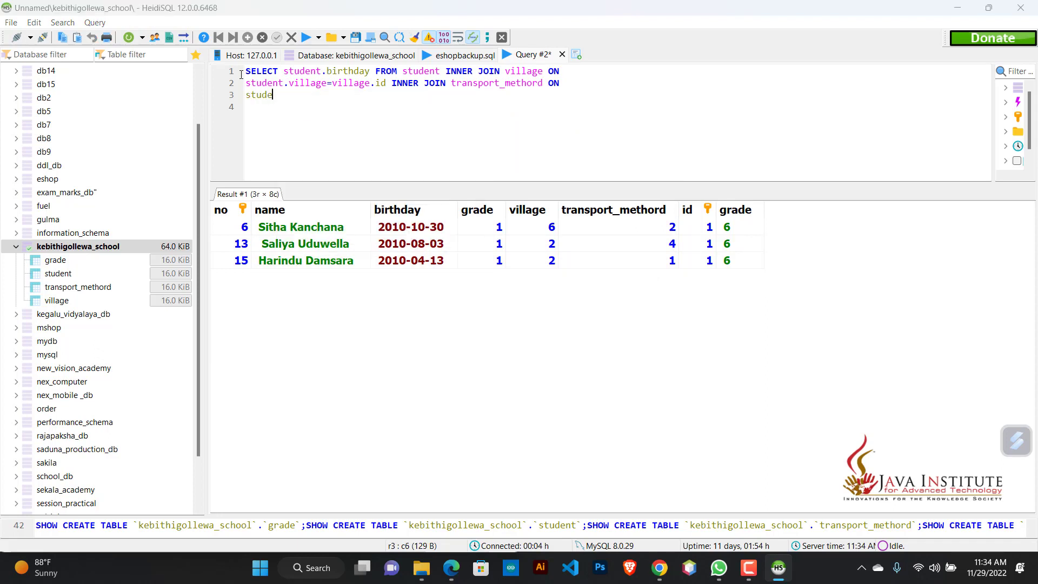
type(".")
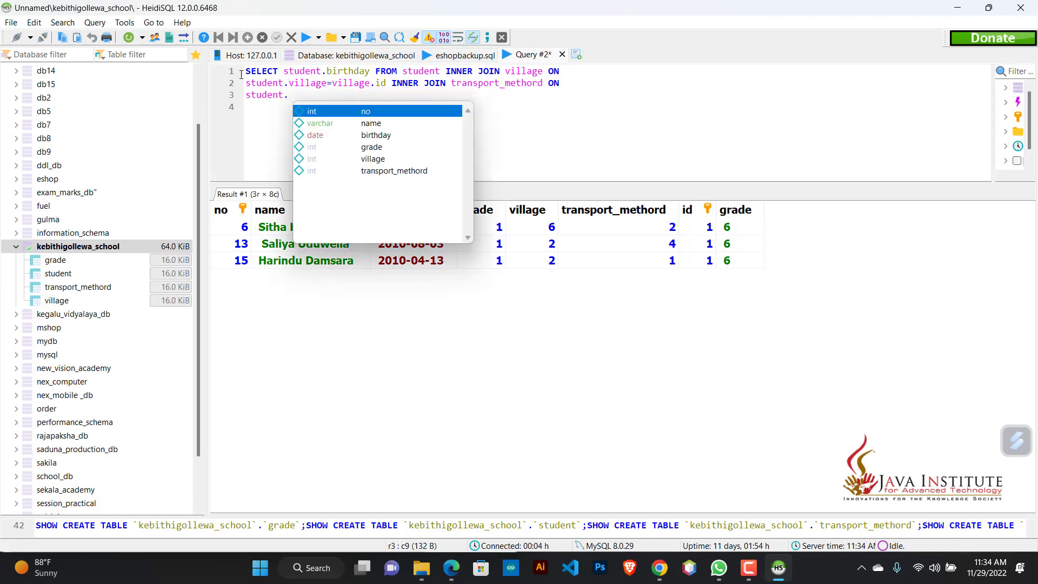
key("Down")
key("Down")
key("Down")
key("Down")
key("Down")
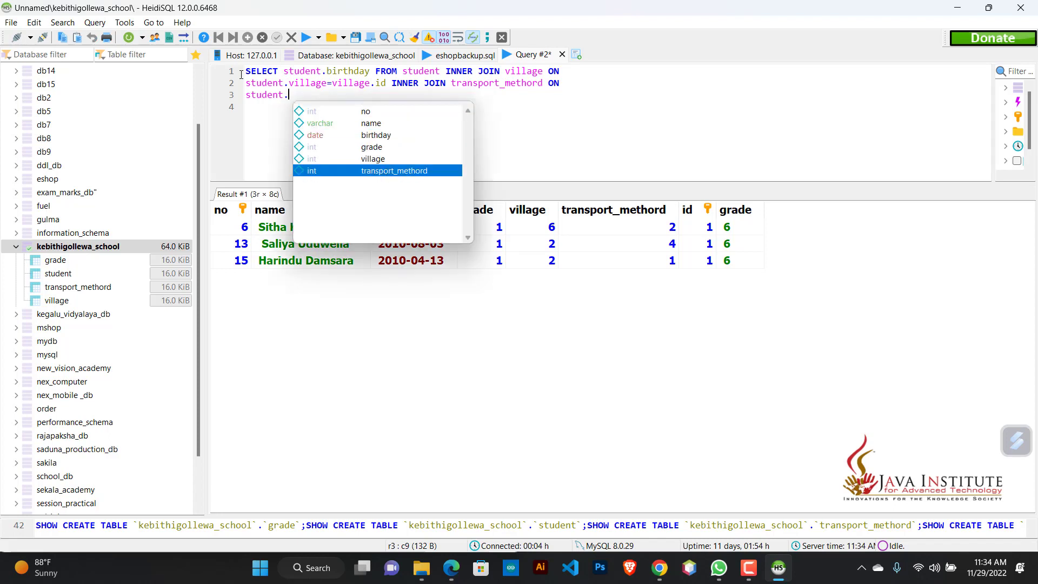
key("Return")
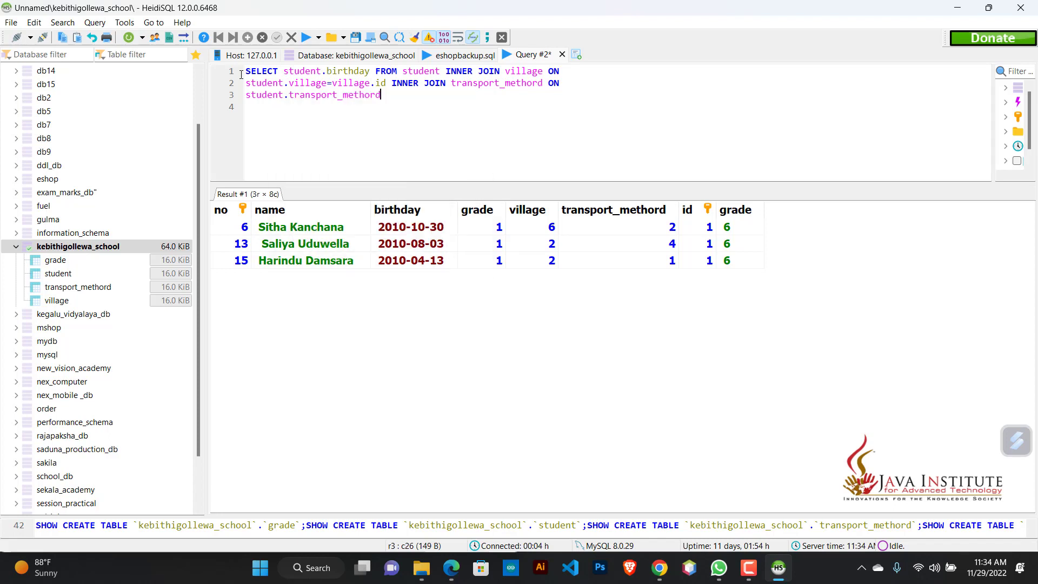
type("=trs")
key("BackSpace")
type("a")
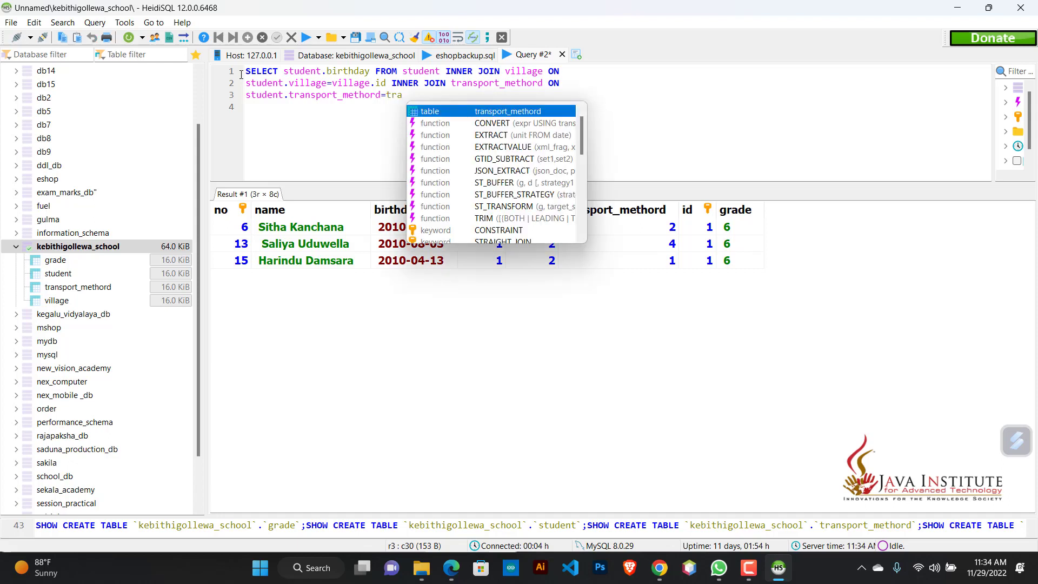
key("Return")
type(".id")
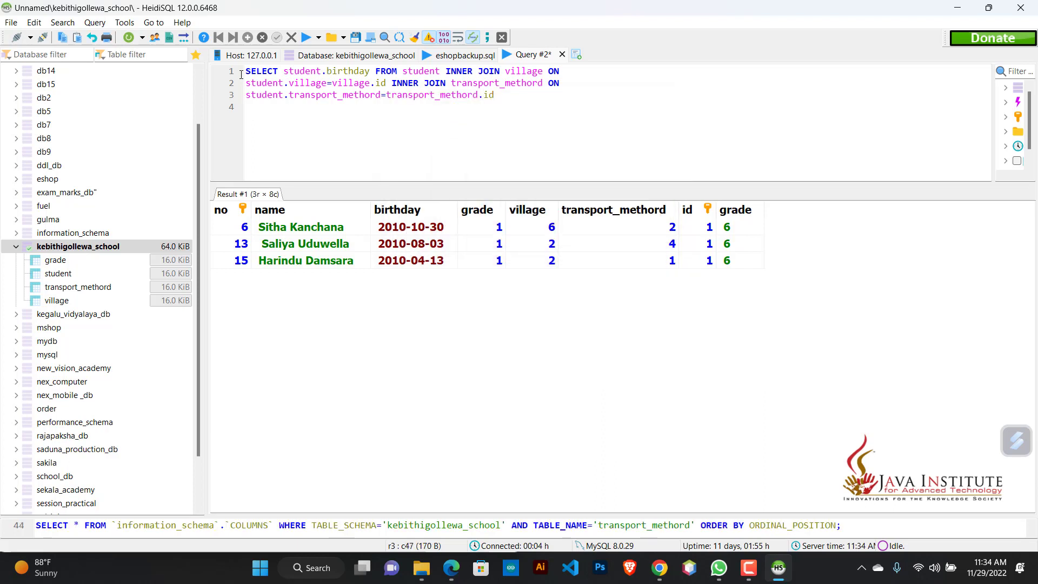
type(" WHERE")
Step: Add a WHERE clause with the filter village.village='Padaviy' on the fourth line
key("Return")
type("village")
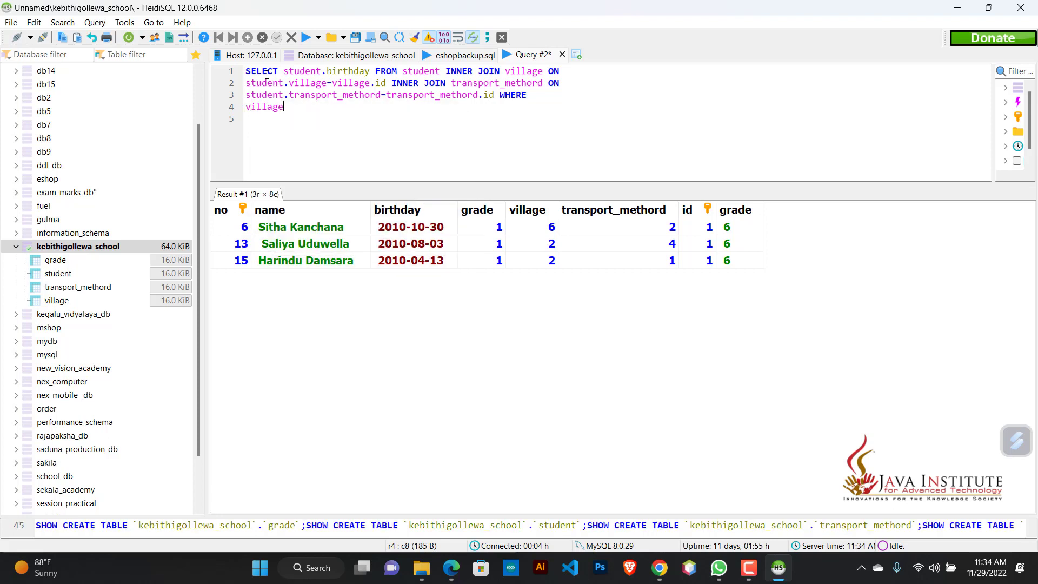
type(".v")
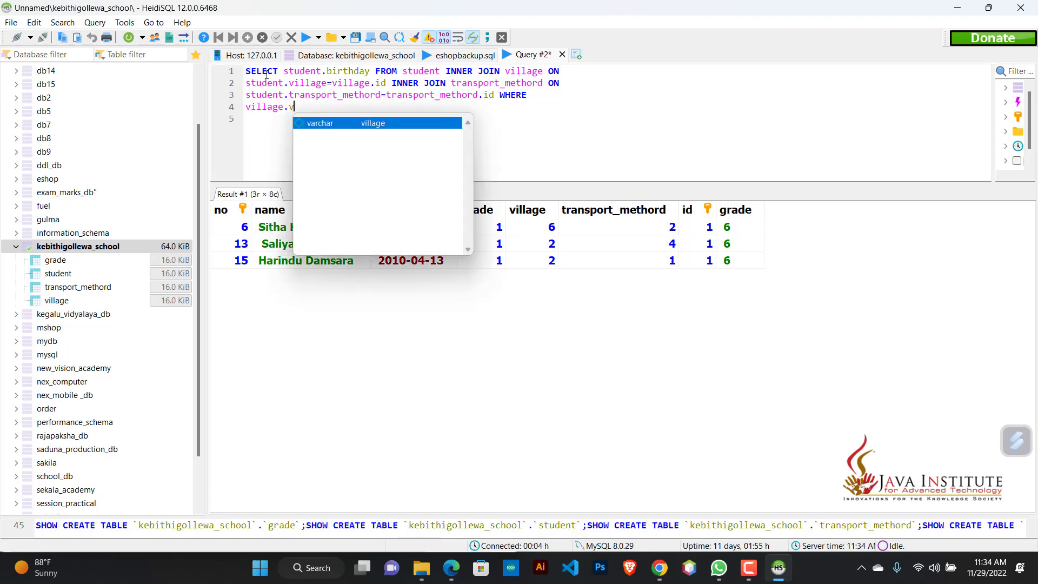
key("Return")
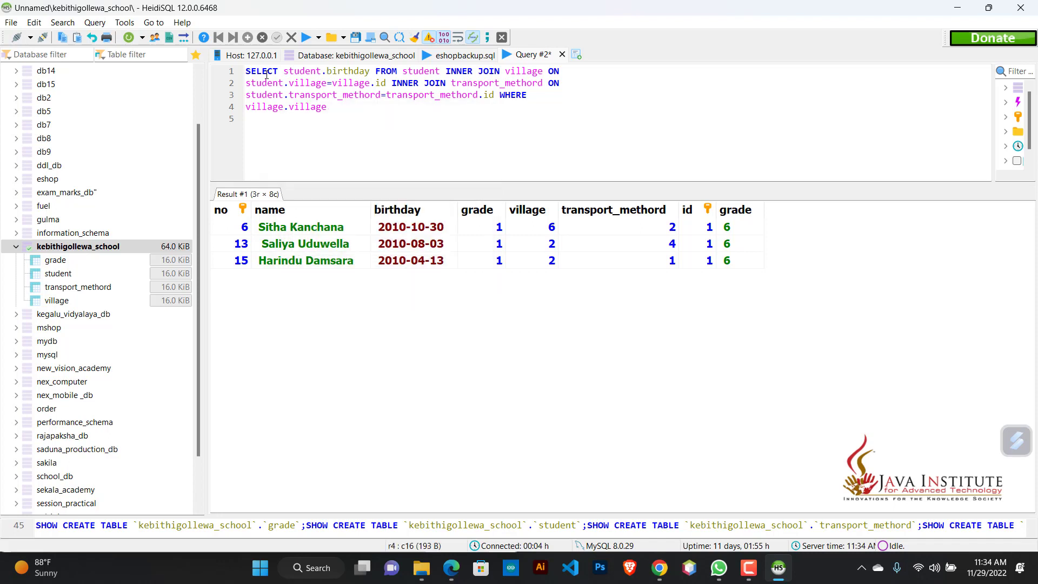
type("=''")
type("P")
type("adaviy")
type(" AND")
type(" tra")
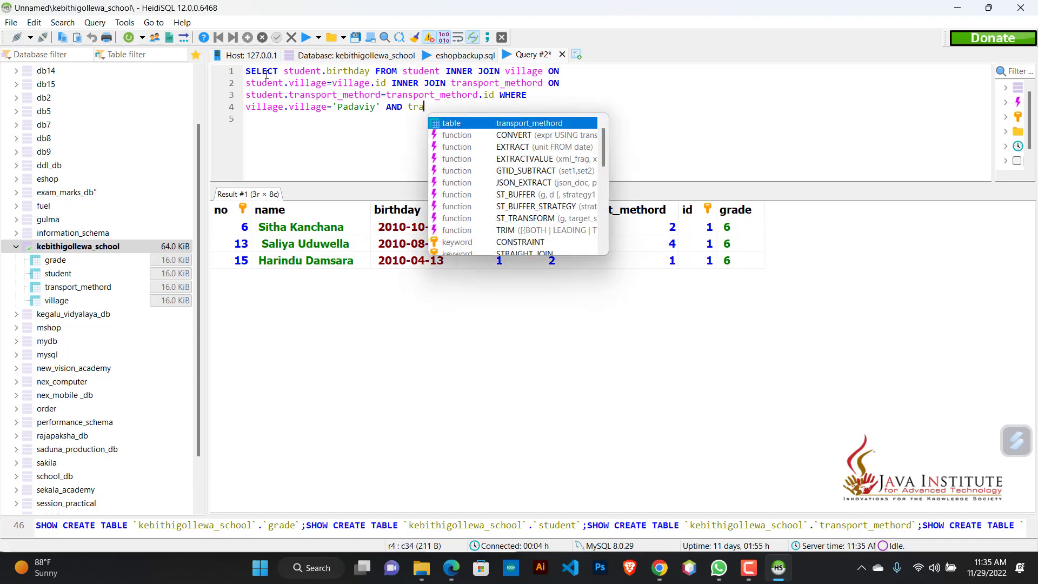
Step: Append AND transport_methord.transport_methord='Bus'; to the WHERE clause and run the query
key("Return")
type(".tr")
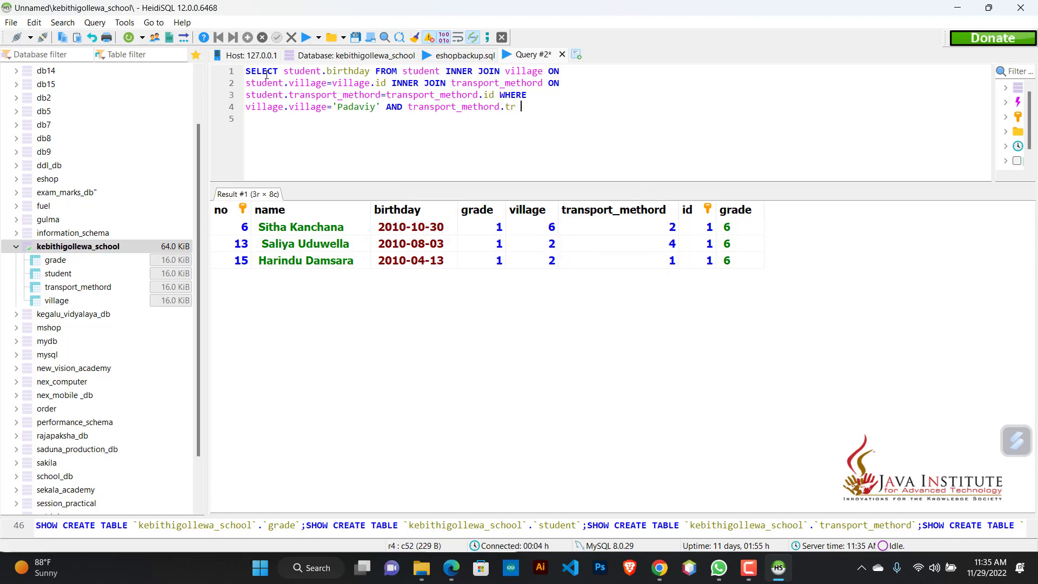
key("Return")
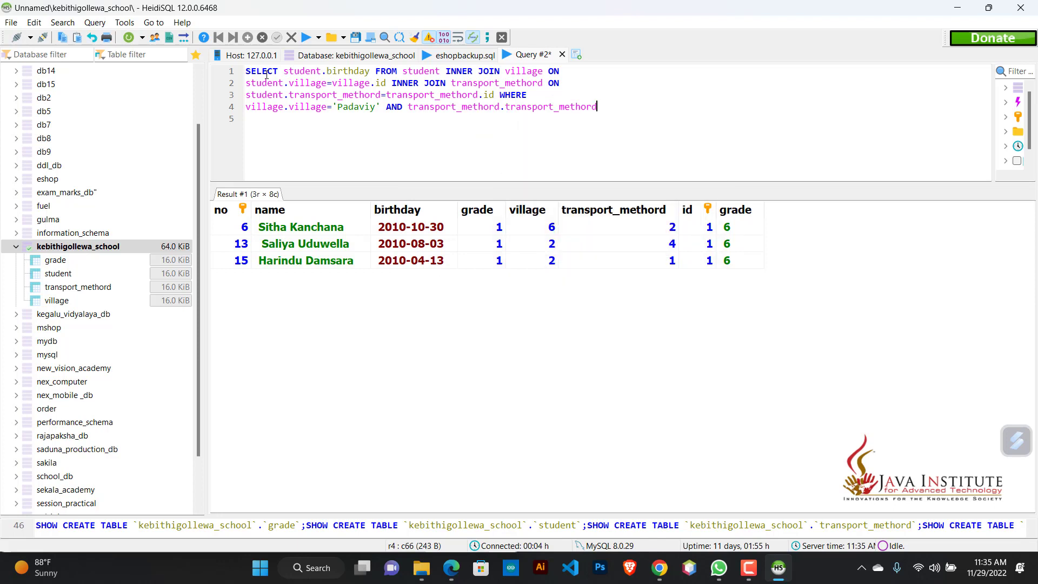
type("=''Bus")
key("Right")
type(";")
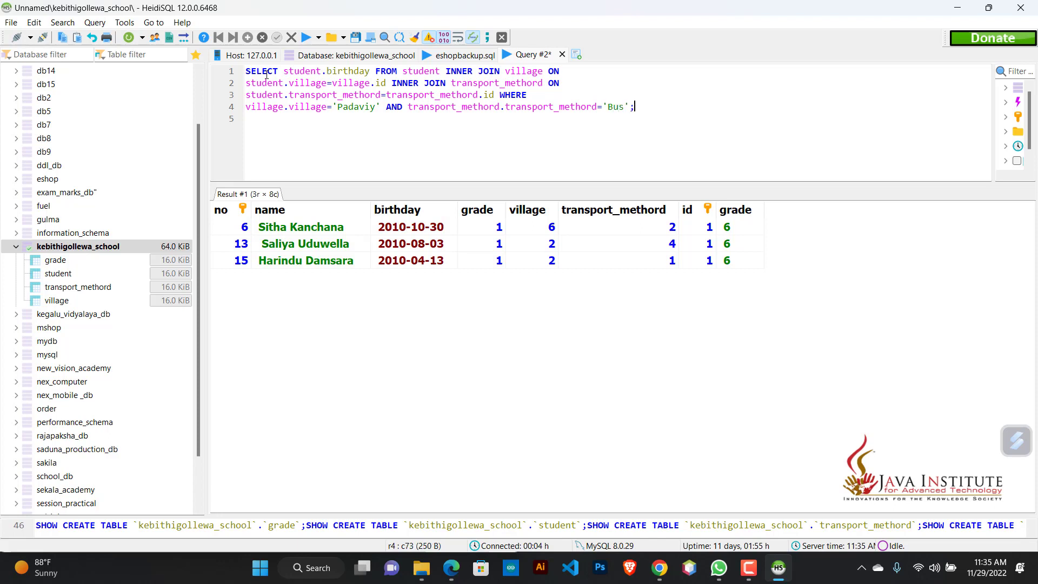
left_click(306, 38)
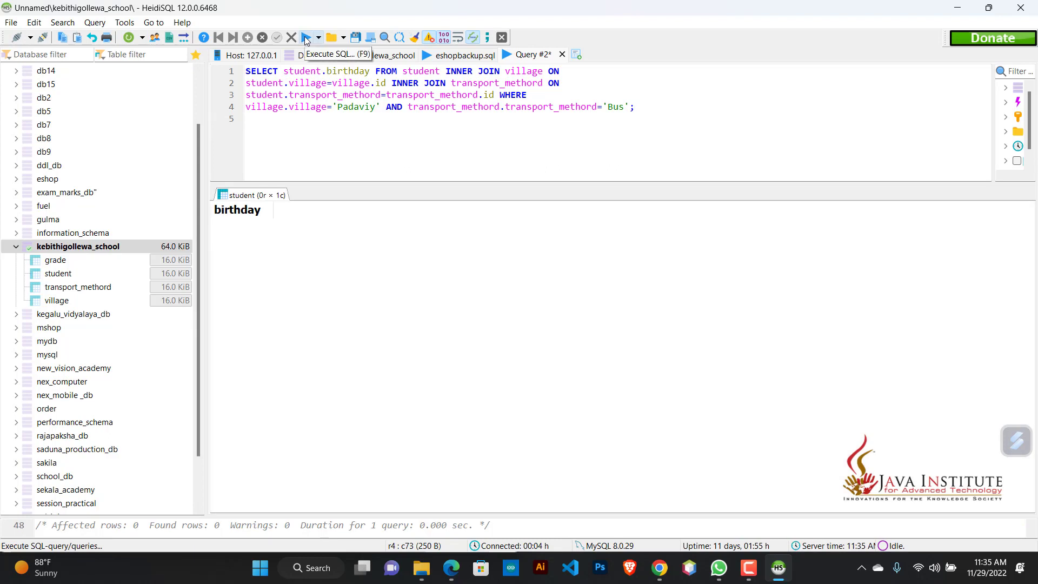
Step: Correct the village name in the filter to 'Padaviya' and run the query again
left_click(380, 108)
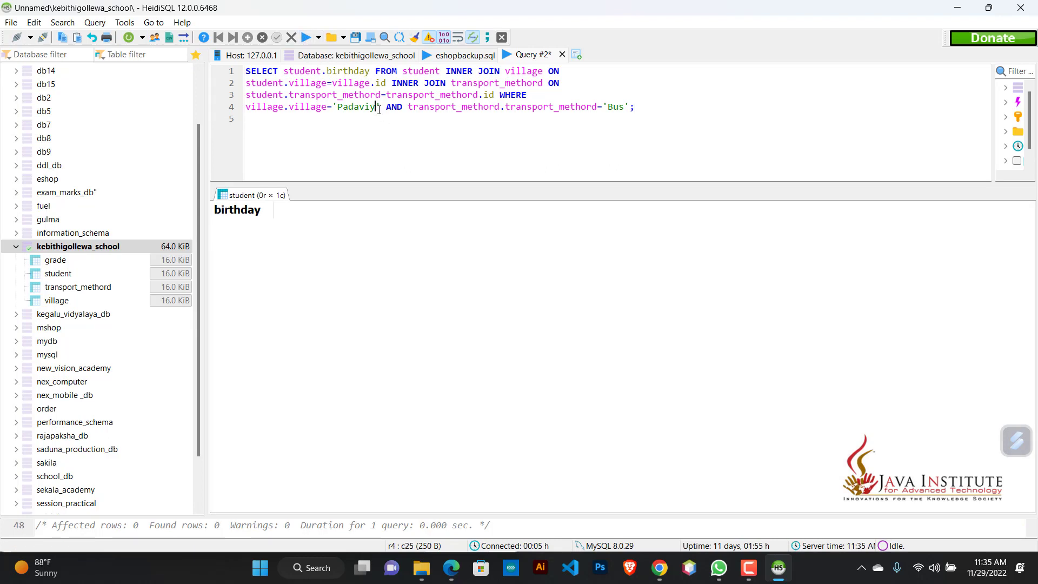
type("a")
left_click(306, 38)
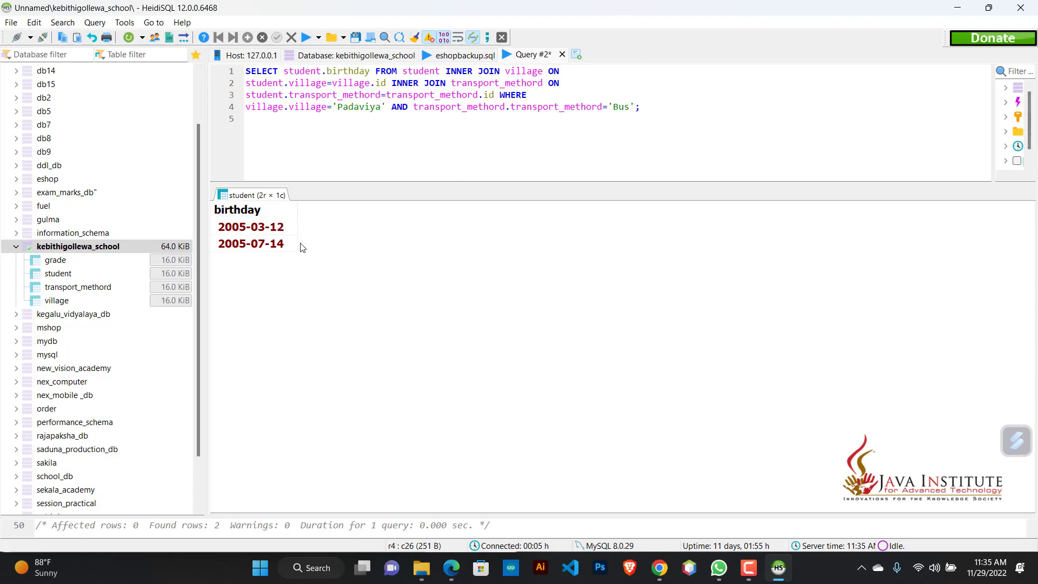
Step: Switch to the question PDF in Edge and read the third scenario about grade 09 students from Mihintale on foot
left_click(453, 576)
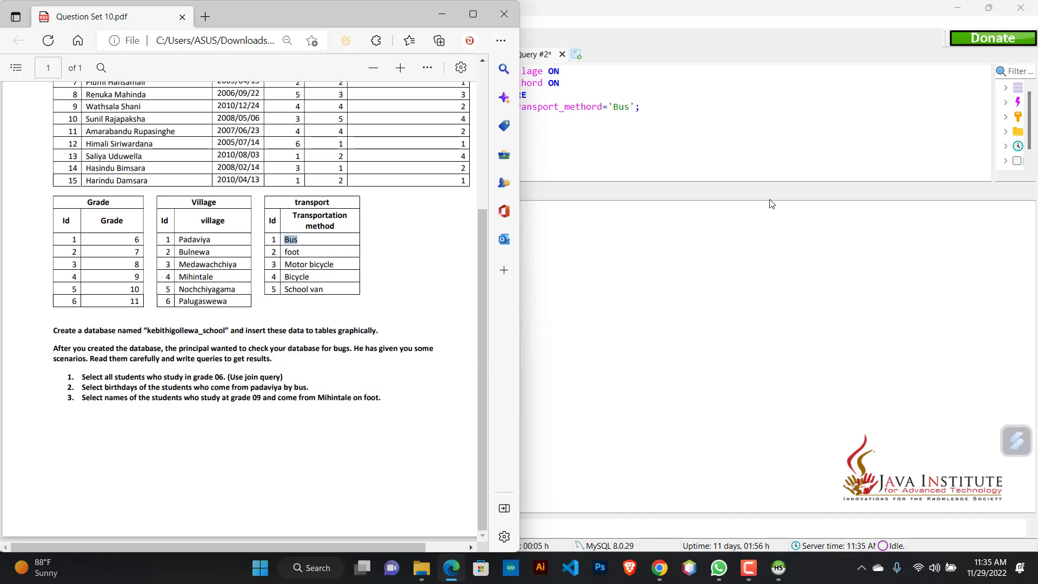
Step: Switch back to HeidiSQL and replace the old query with a new one starting with SELECT student.name
left_click(606, 514)
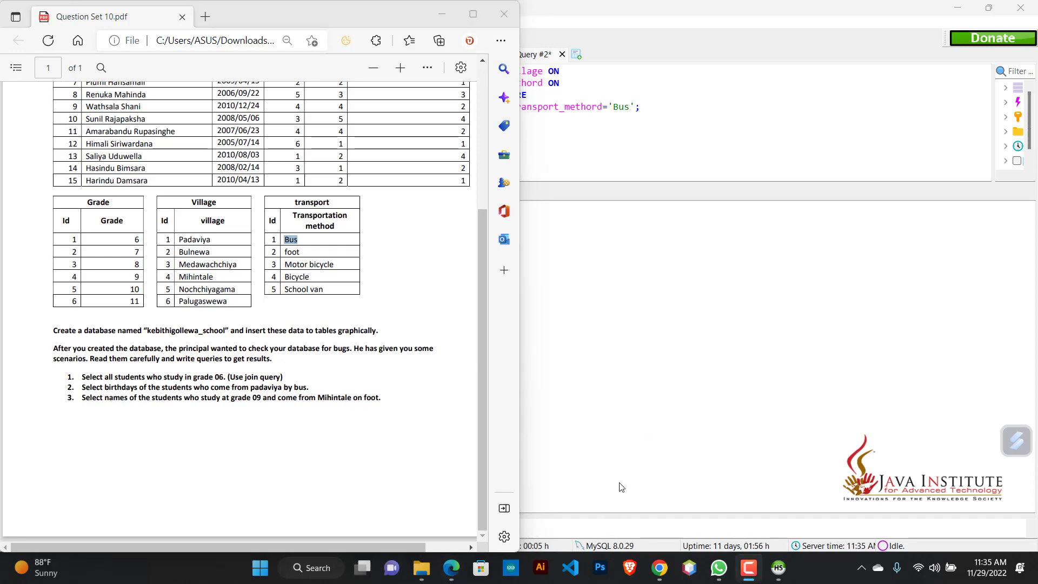
left_click(700, 195)
left_click_drag(644, 143, 140, 46)
type("SELECT ")
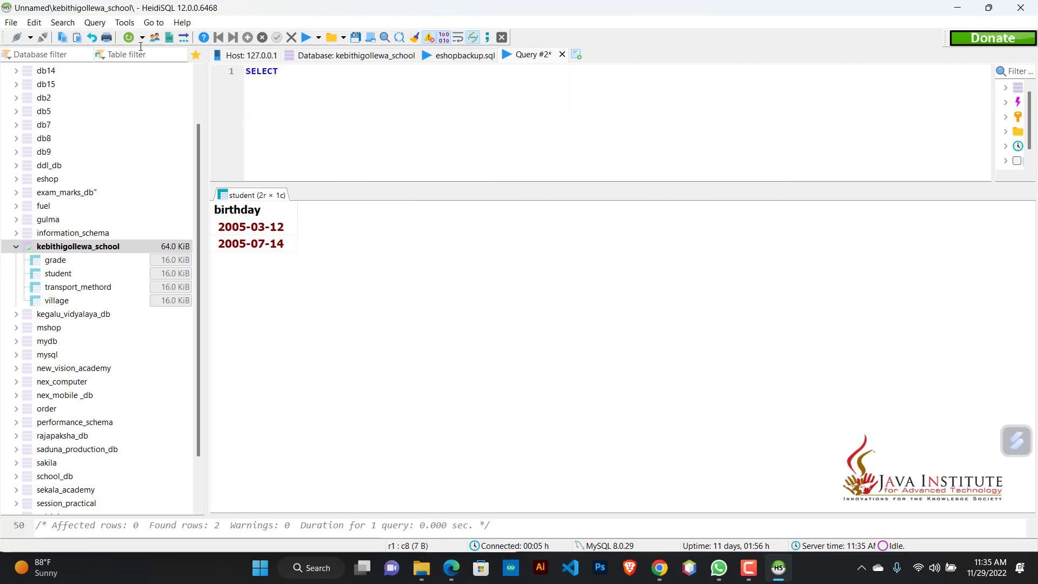
type("stu")
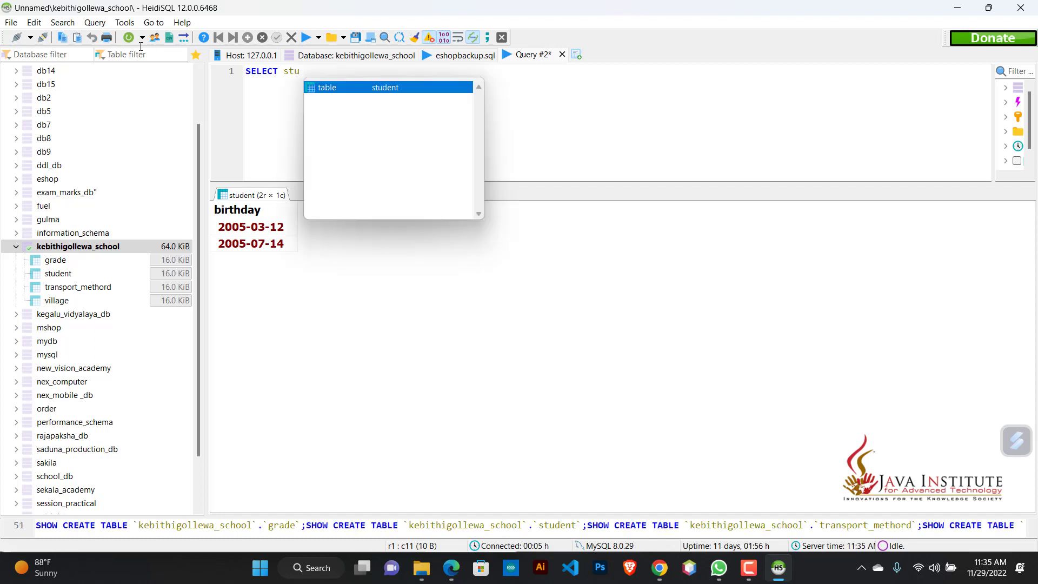
key("Return")
type(".")
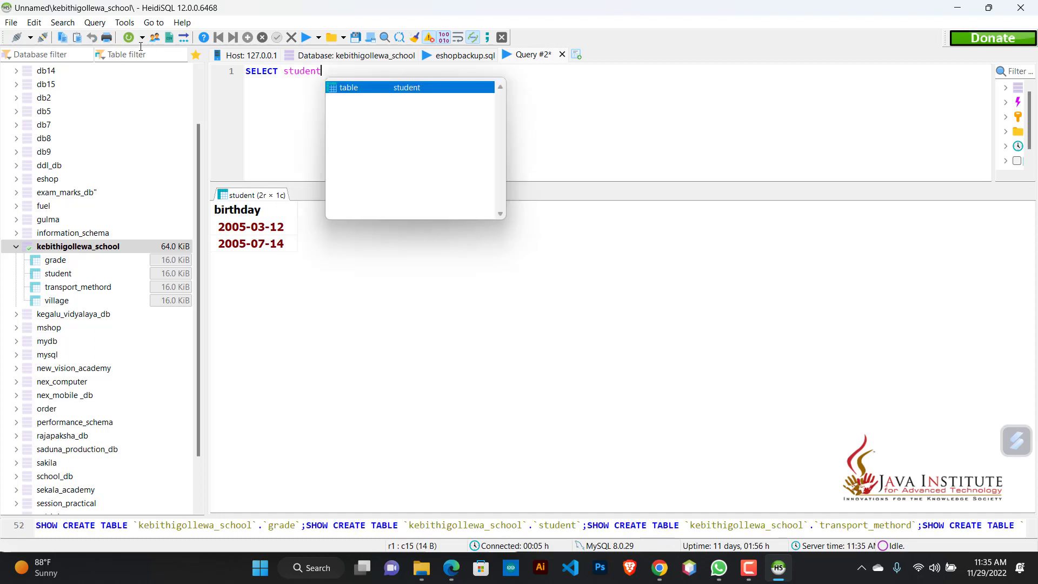
key("Down")
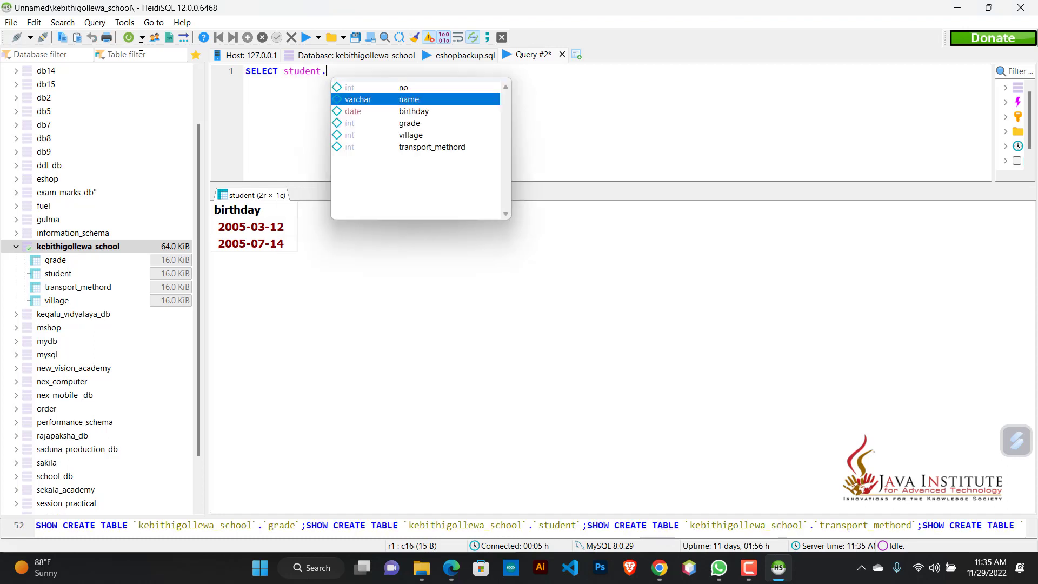
key("Return")
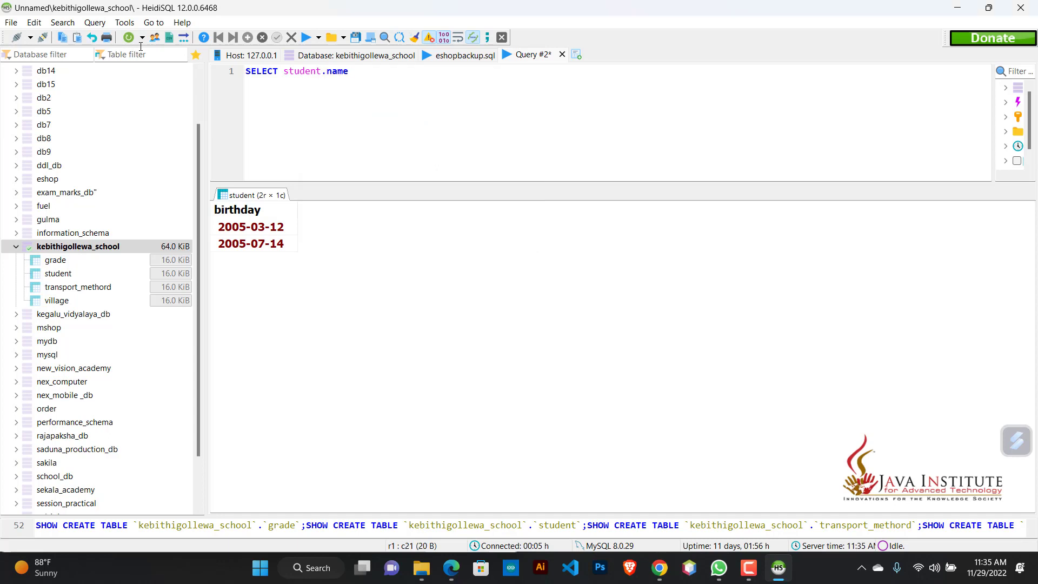
Step: Continue the first line with FROM student INNER JOIN village ON and start a second line
type("FROM student INNER JO")
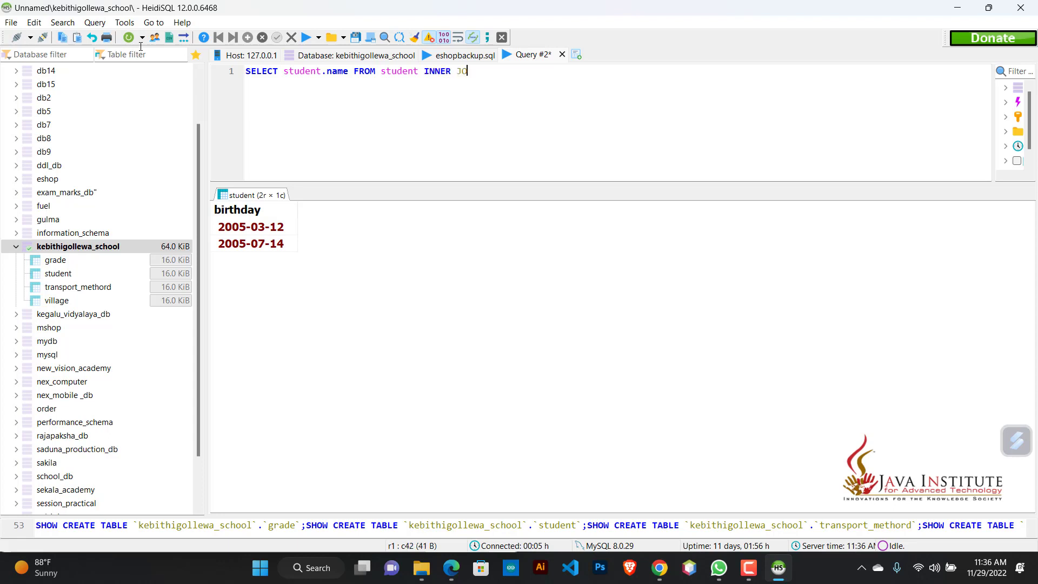
type("IN vill")
key("Return")
type("ON")
key("Return")
Step: Enter the village join condition student.village=village.id on the second line
type("stud")
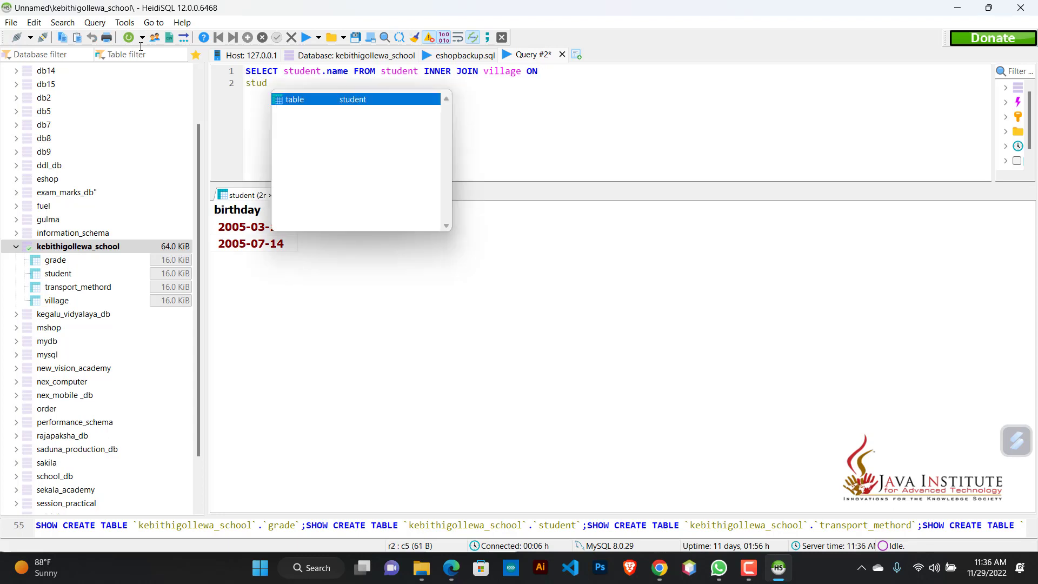
key("Return")
type(".")
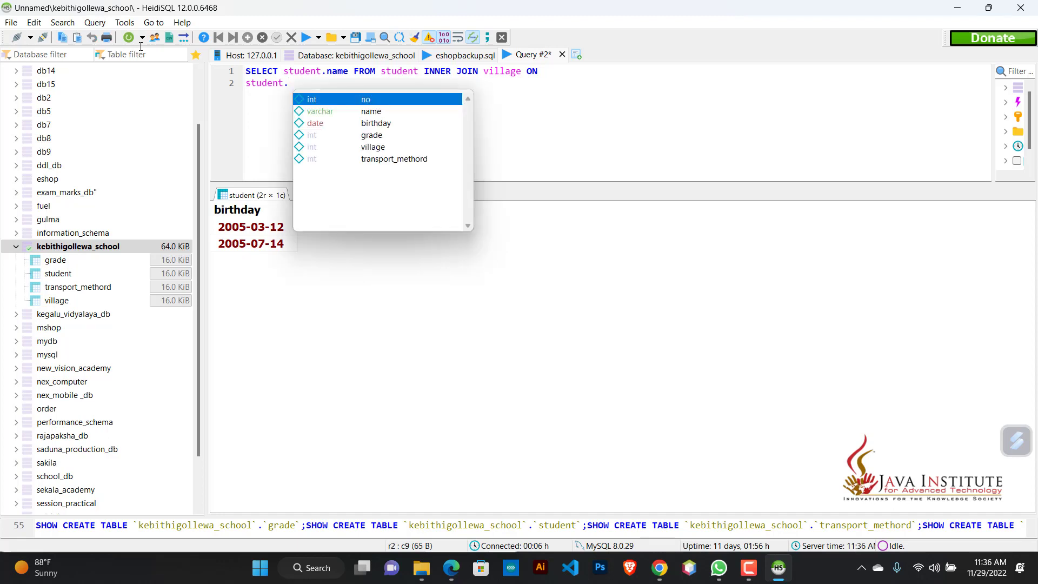
key("Down")
key("Down")
key("Down")
key("Down")
key("Return")
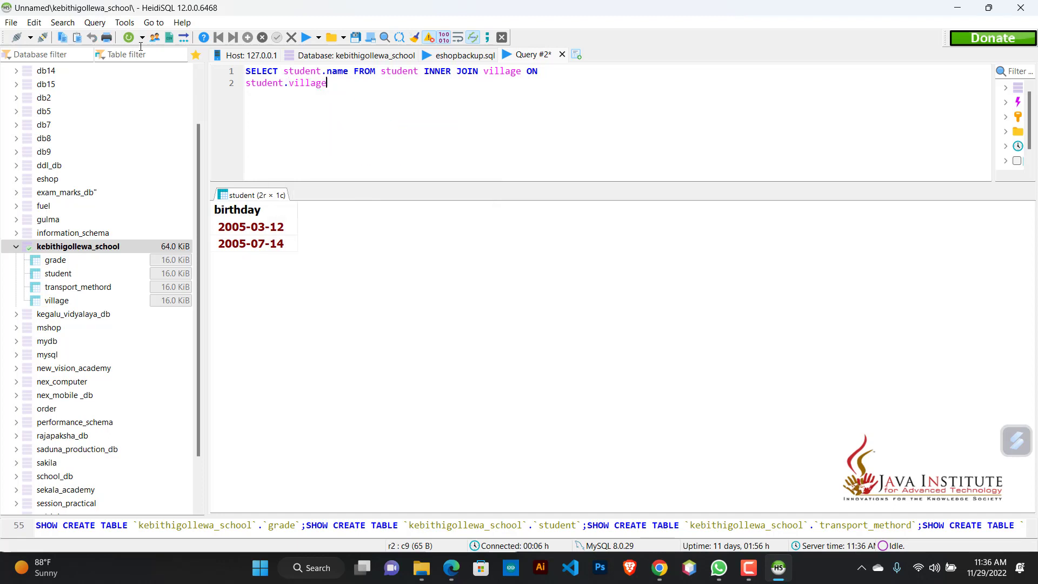
type("=vill")
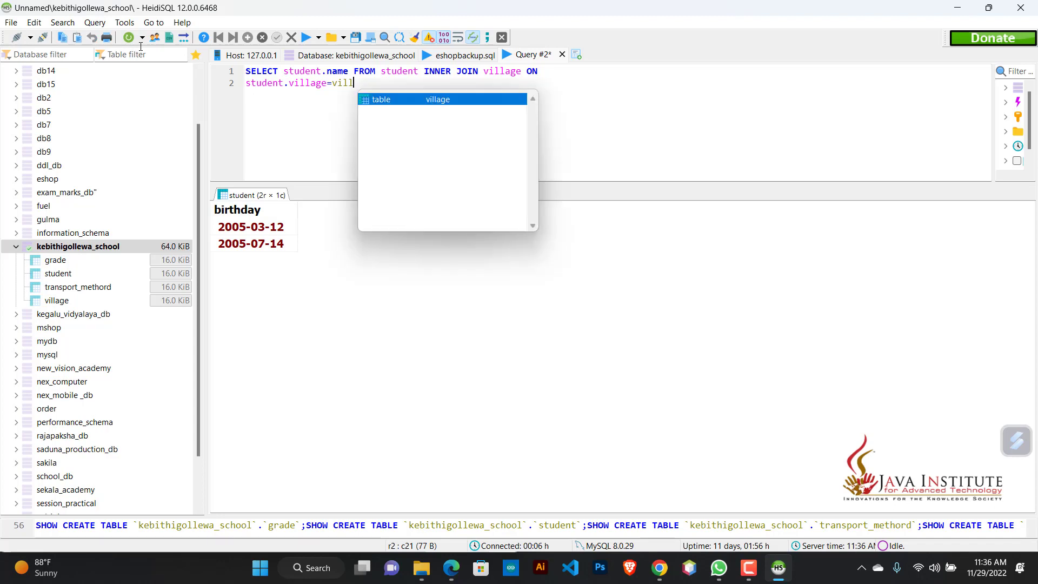
key("Return")
type(".")
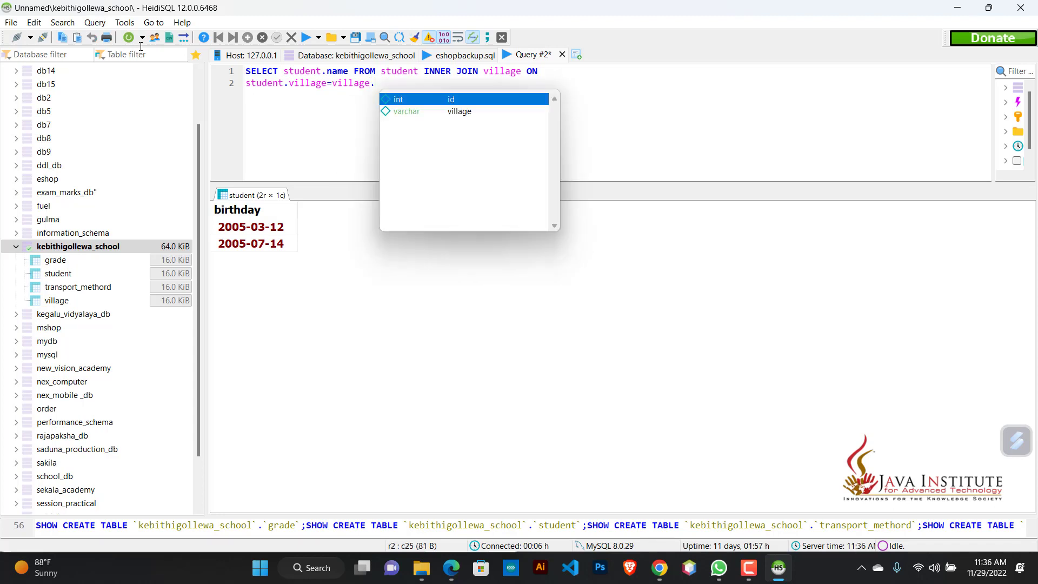
key("Return")
Step: Append INNER JOIN transport_methord ON to the second line and start a third line
type("I")
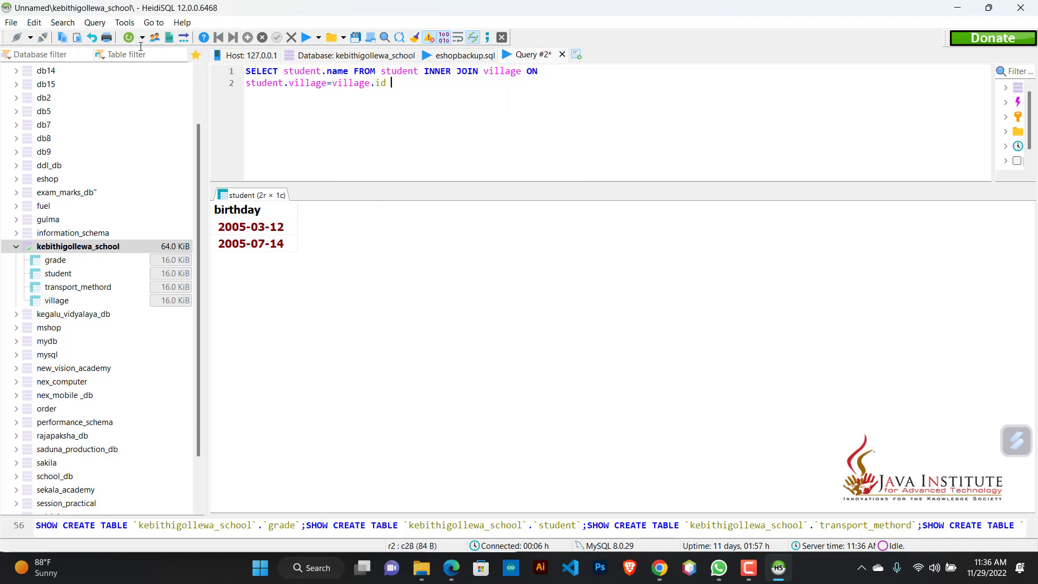
type("NNER J")
type("OIN tran")
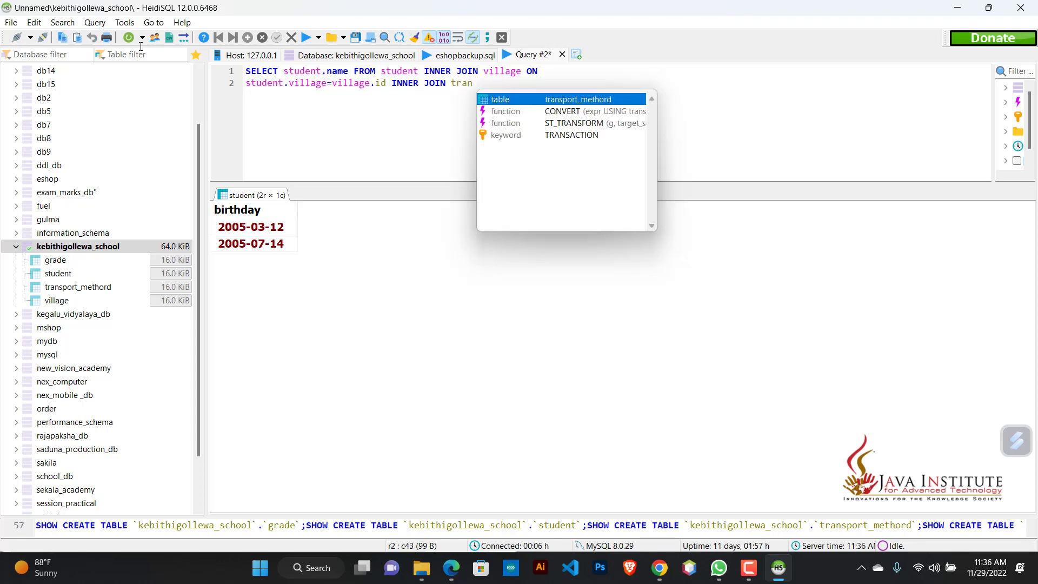
key("Return")
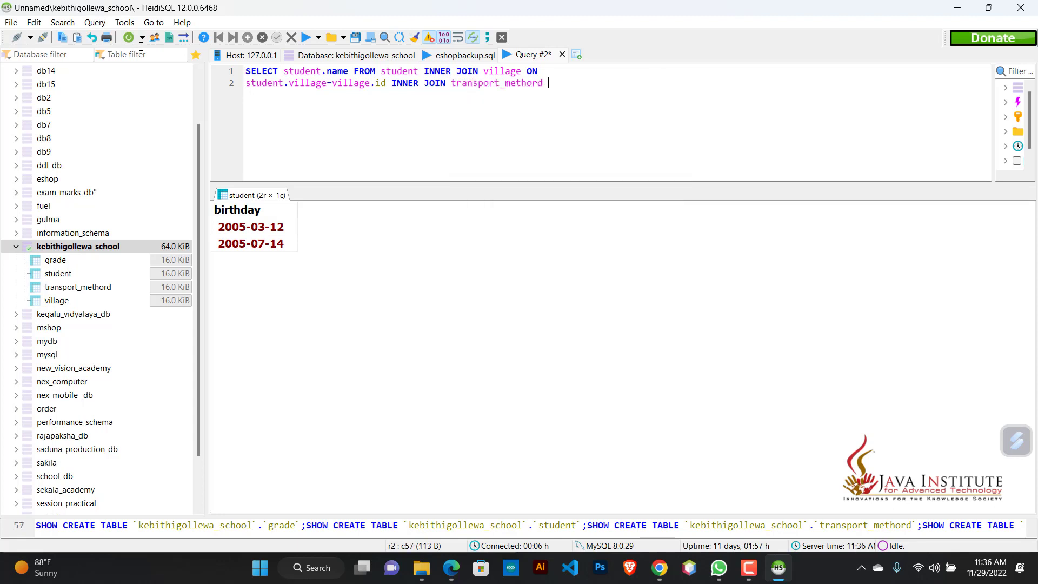
type("ON")
key("Return")
Step: Enter the transport join condition student.transport_methord=transport_methord.id on the third line
type("stu")
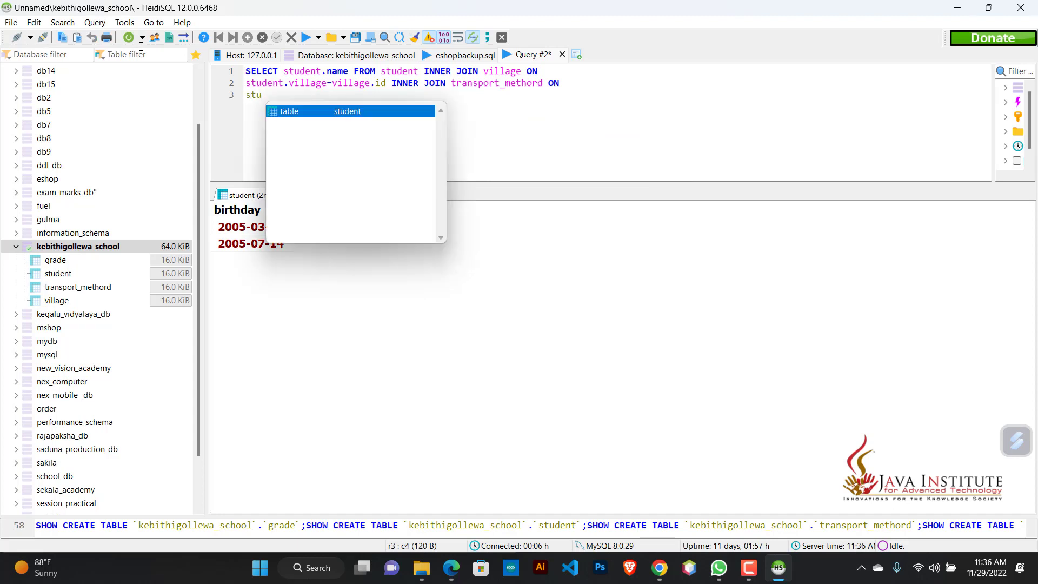
key("Return")
type(".")
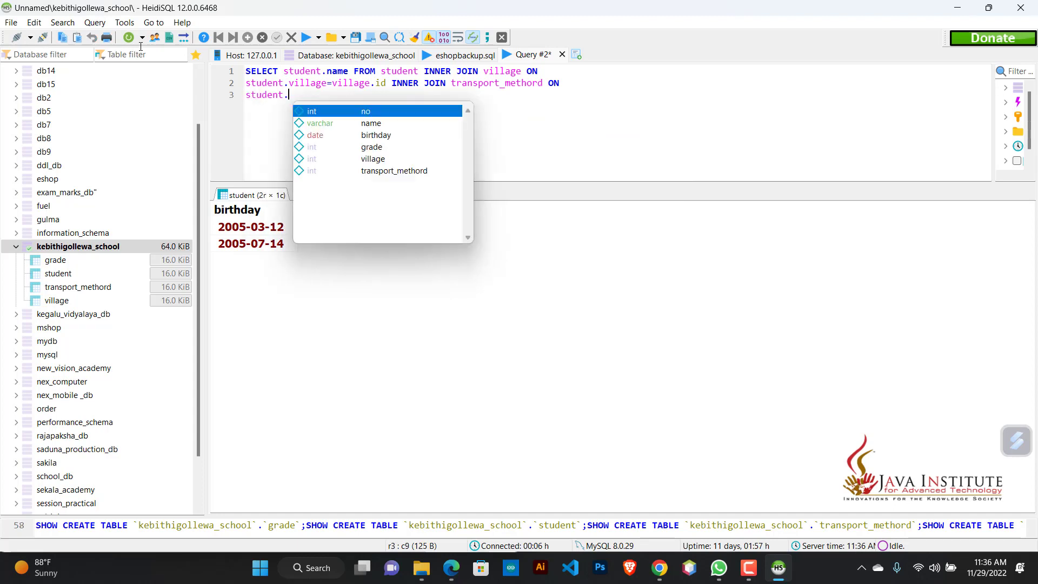
key("Up")
key("Return")
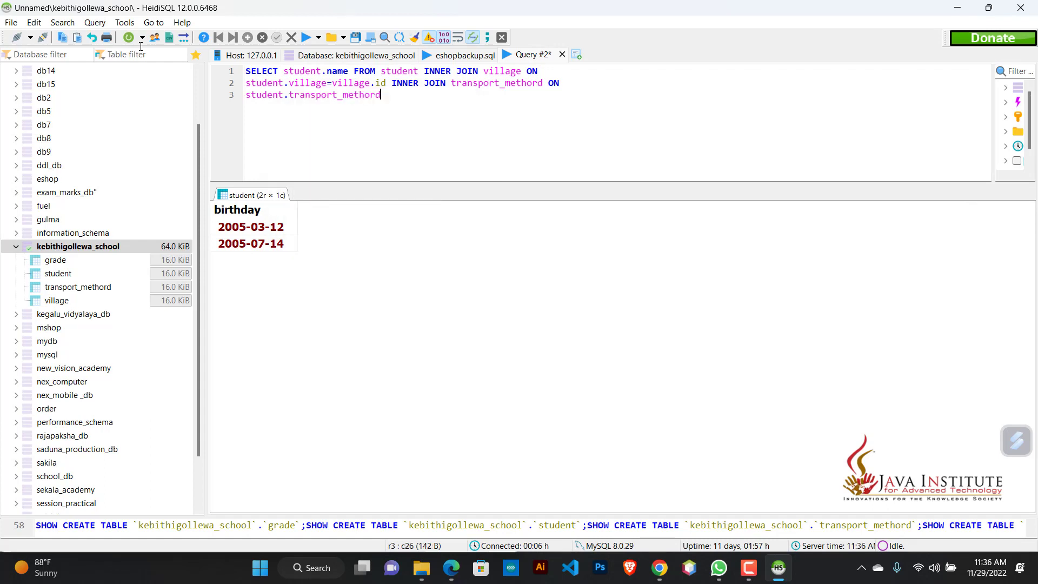
type("=tr")
key("ctrl+space")
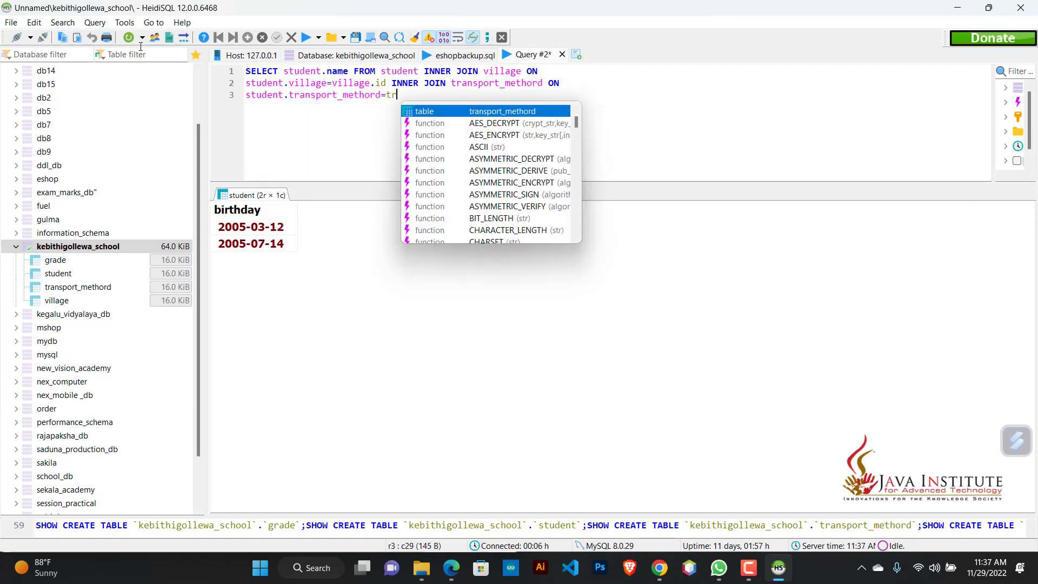
key("Return")
type(".id")
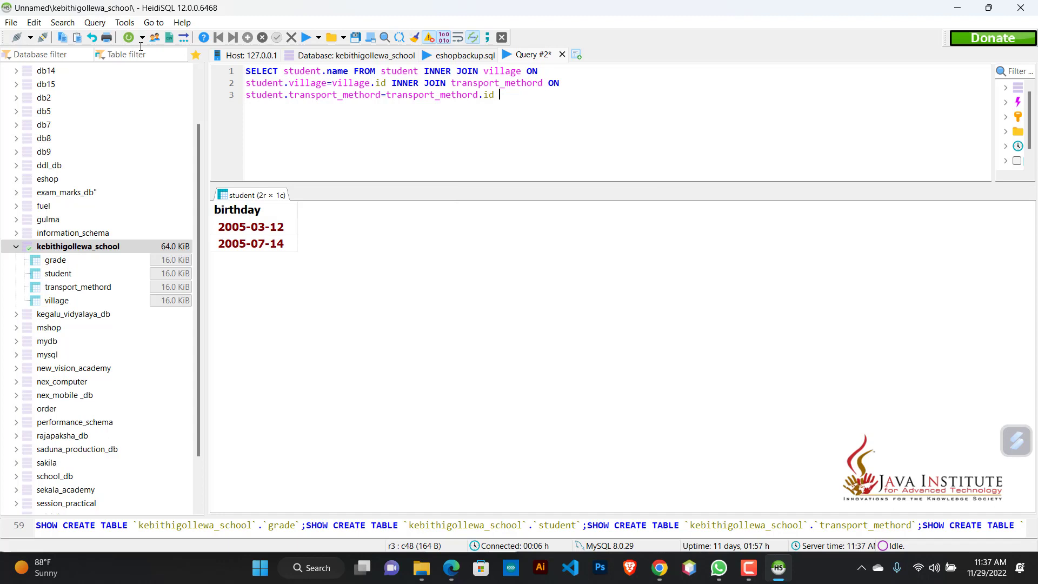
type(" INNER JOIN grade")
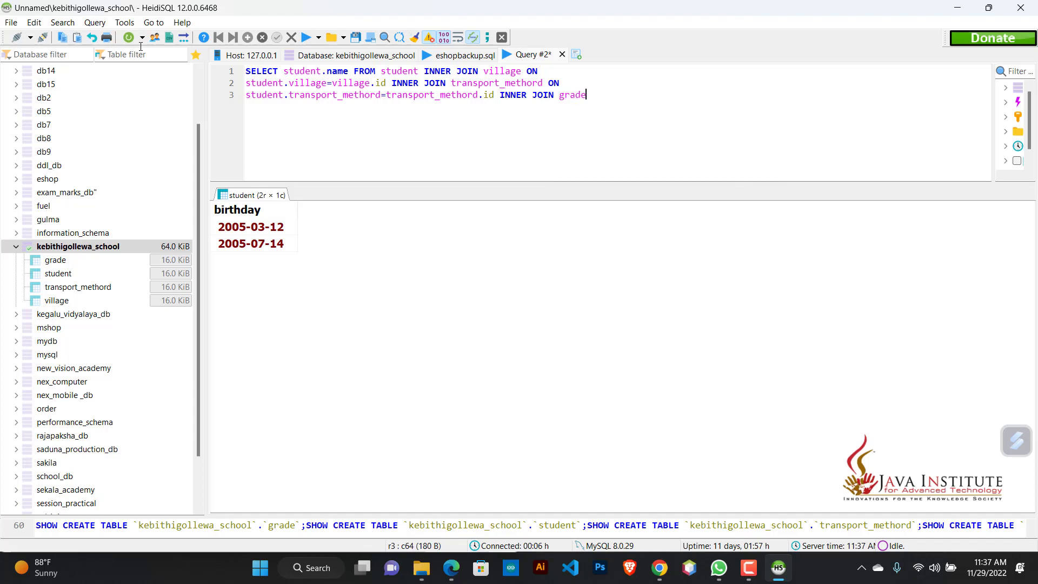
type(" ON")
Step: Append INNER JOIN grade ON to the third line and start a fourth line
key("Return")
Step: Enter the grade join condition student.grade=grade.id on the fourth line
type("student")
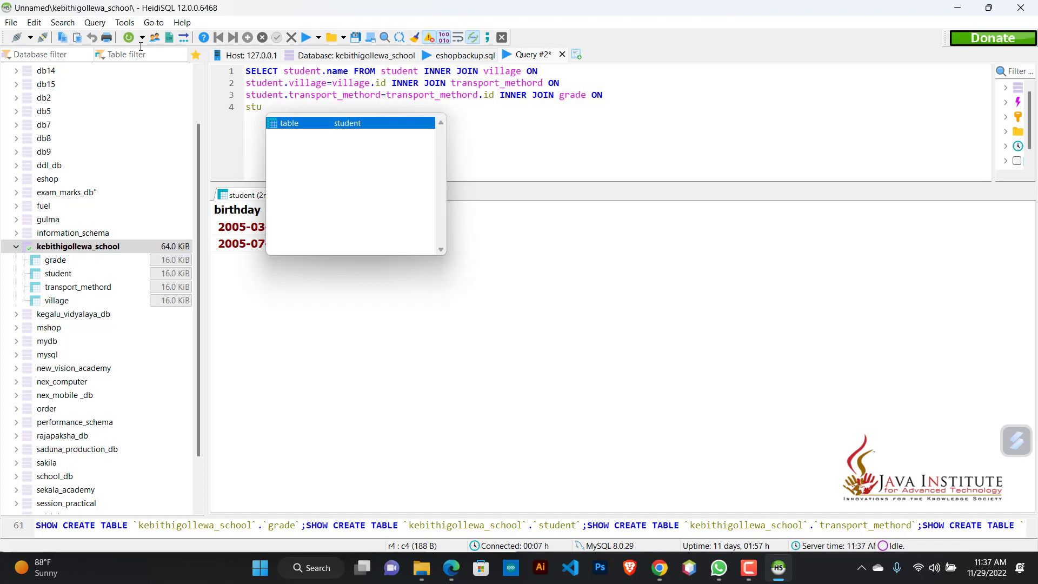
type(".")
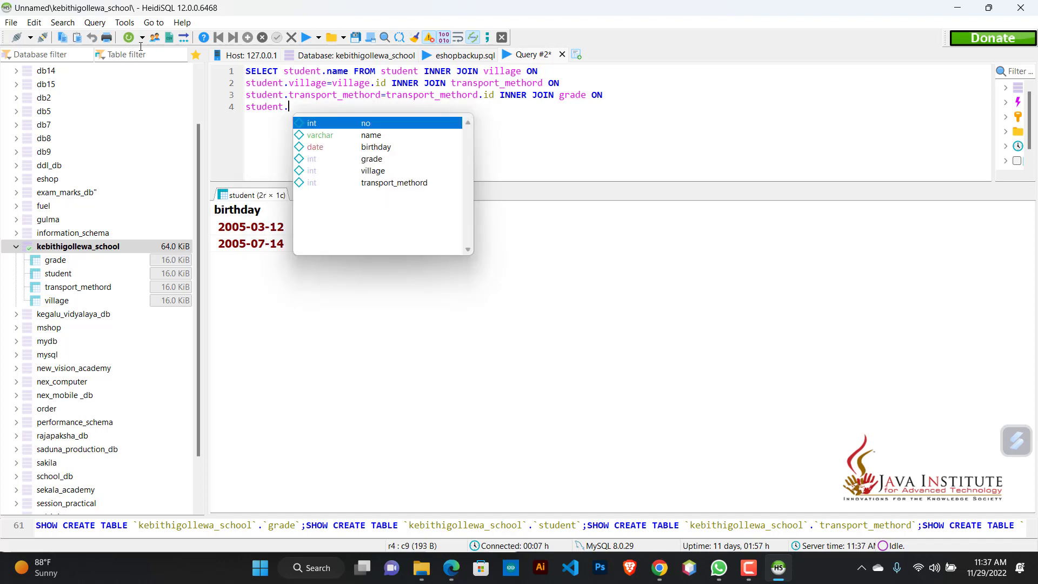
key("Down")
key("Down")
key("Down")
key("Return")
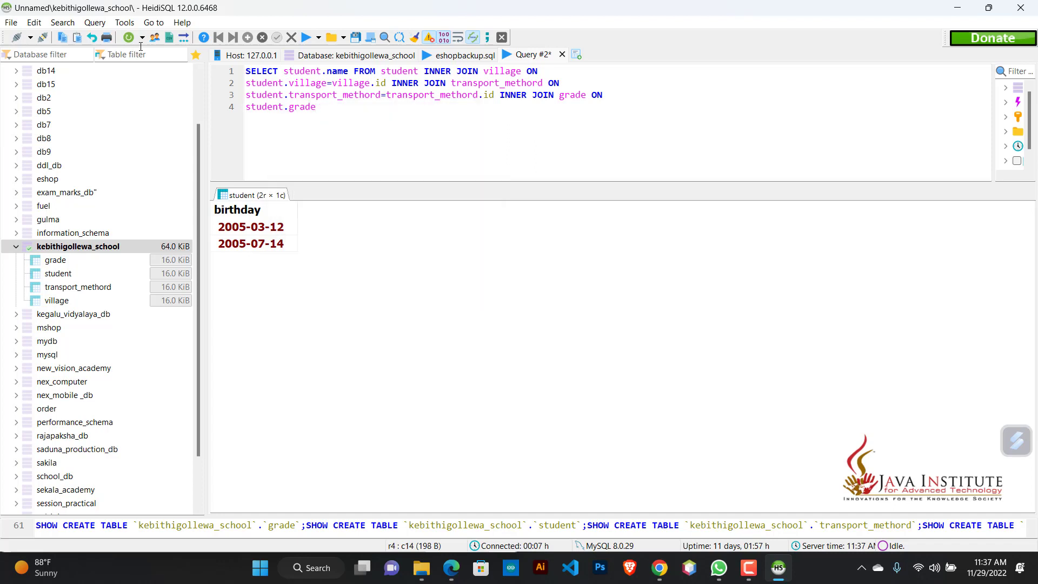
type("=grad")
key("Return")
type(".")
key("Return")
Step: Add a WHERE clause with the filter grade.grade='9' followed by AND
type("WHETRE")
key("BackSpace")
key("BackSpace")
key("BackSpace")
type("RE")
type("gra")
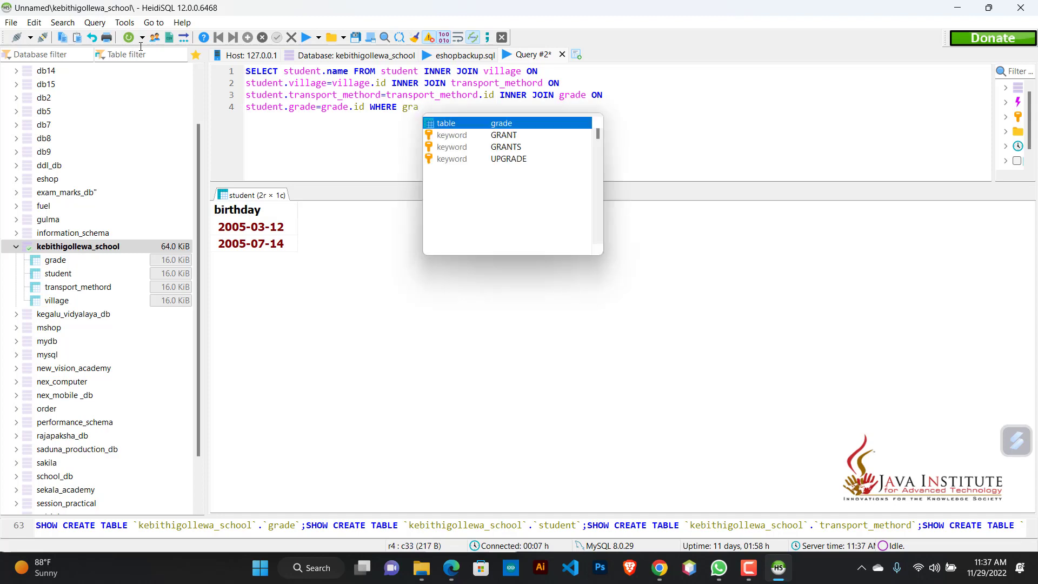
key("Return")
type(".gr")
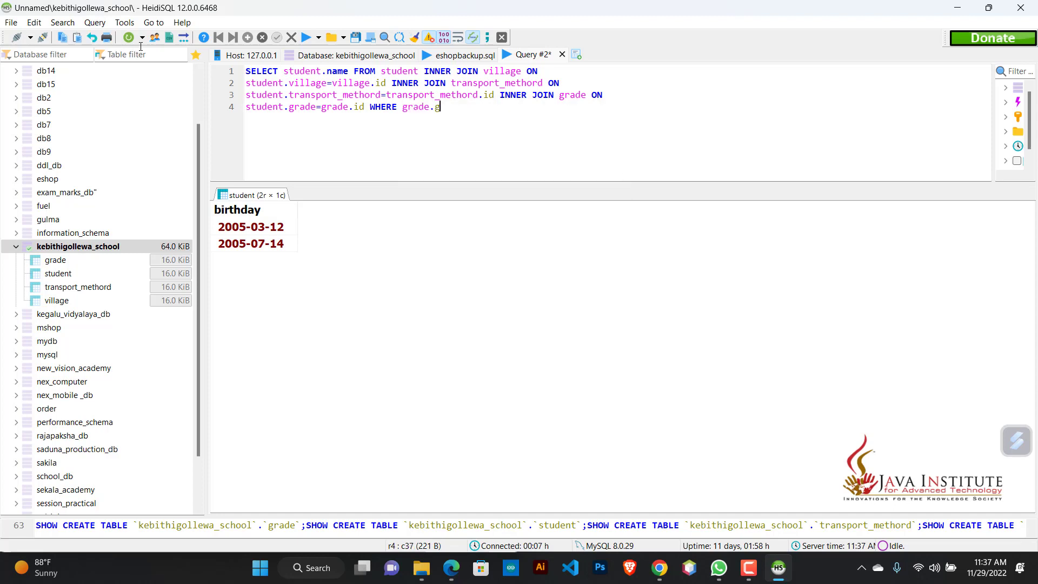
key("Return")
type("=''")
type("9")
key("Right")
type("AND")
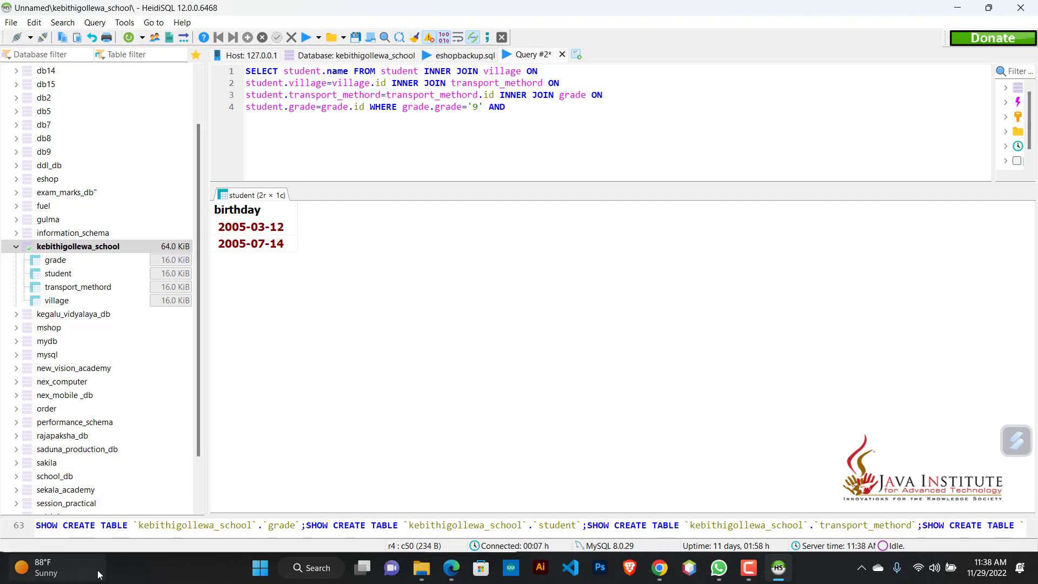
Step: Take the village name from the question PDF in Edge and add the filter village.village='Mihintale' to the HeidiSQL query
left_click(459, 568)
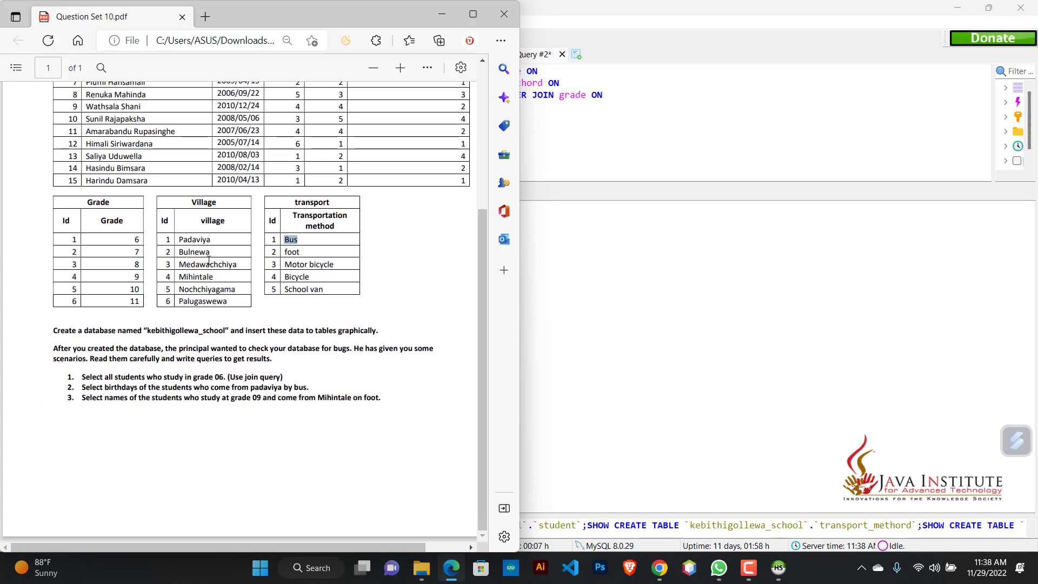
double_click(208, 276)
left_click(533, 112)
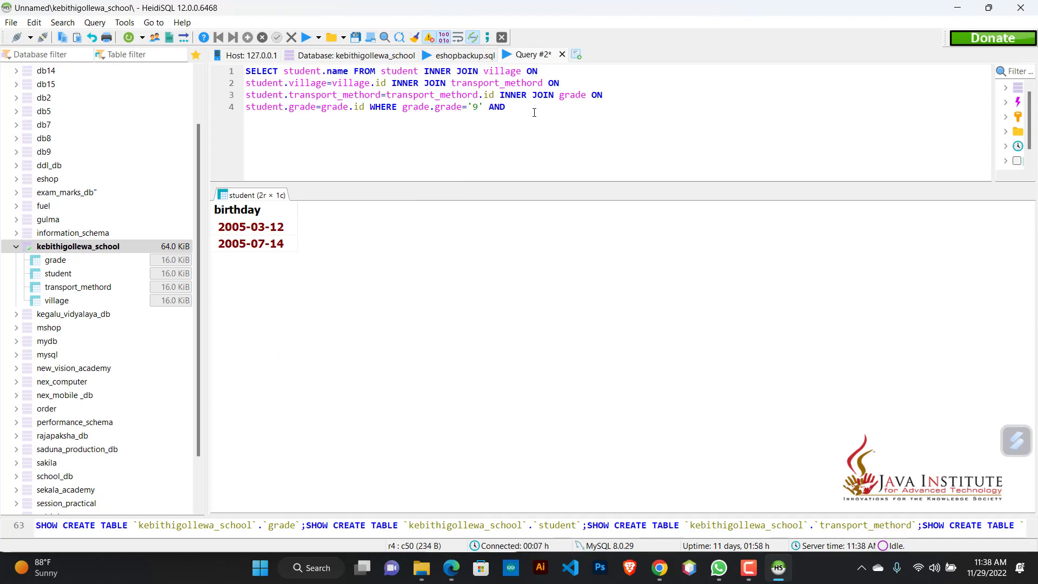
type("vill")
key("Return")
type(".")
key("Down")
key("Return")
type("='Mihintale")
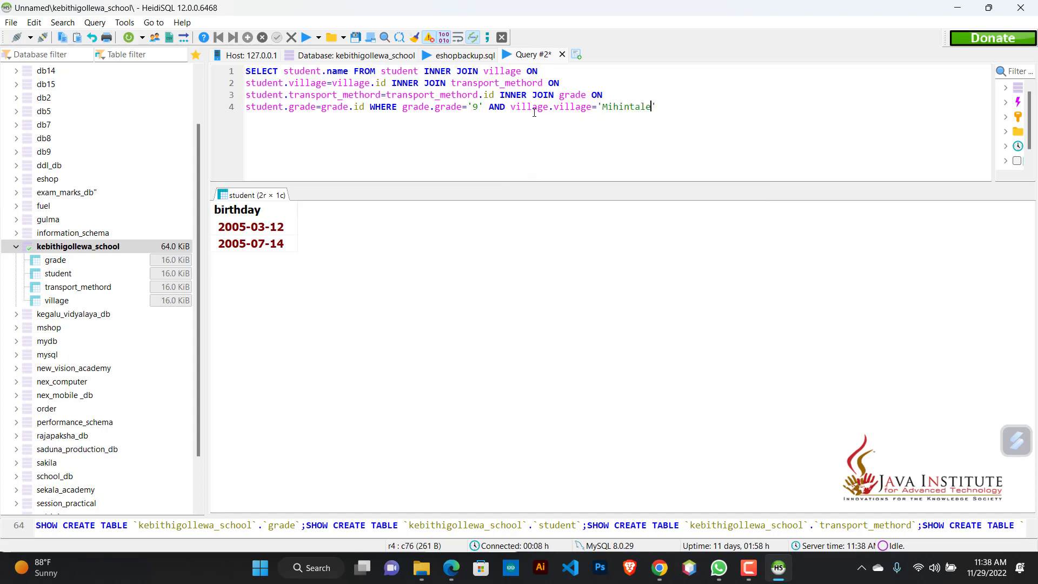
type("' AND transport_methord.")
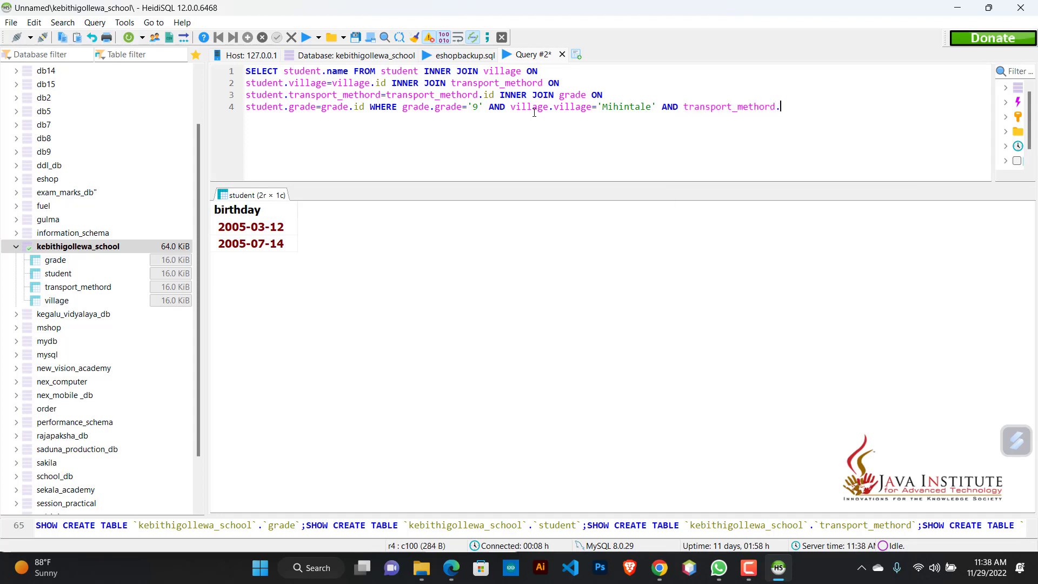
Step: Append AND transport_methord.transport_methord= with an empty pair of quotes to the WHERE clause
key("Down")
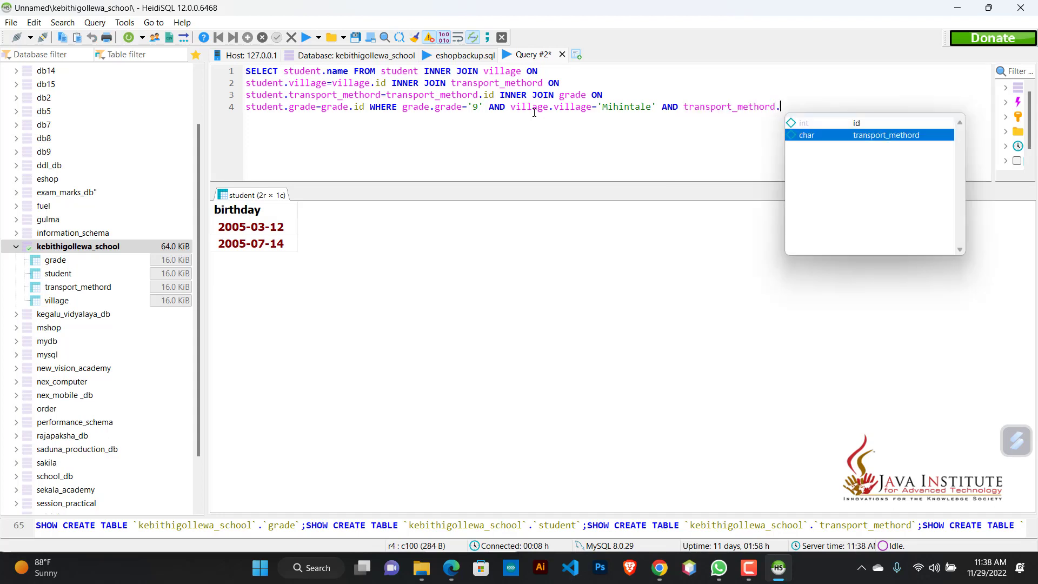
key("Return")
type("=")
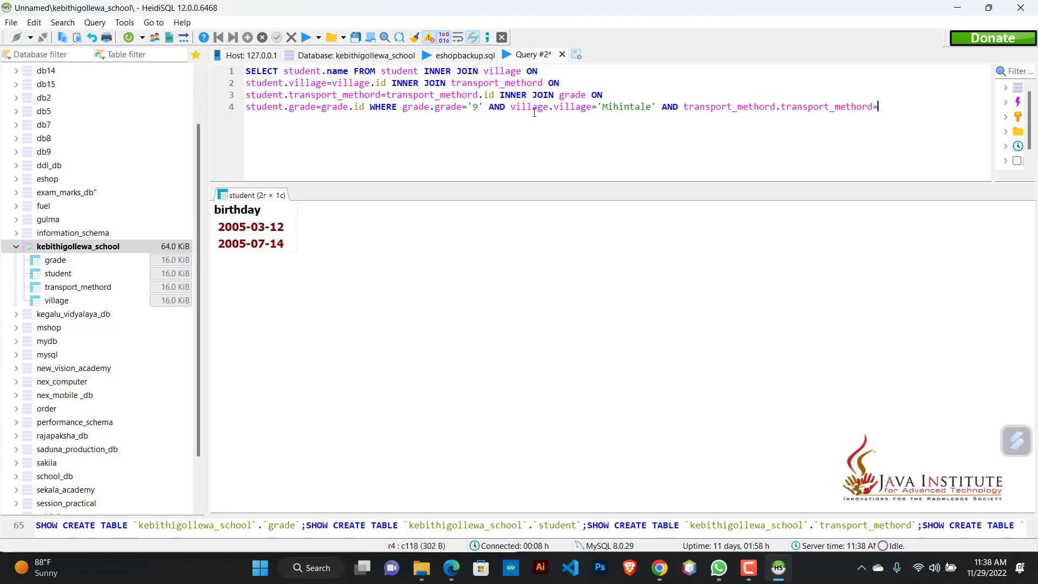
type("''")
Step: Take the transport value 'foot' from the PDF in Edge, put it in the HeidiSQL filter, end with a semicolon and run the query
left_click(454, 566)
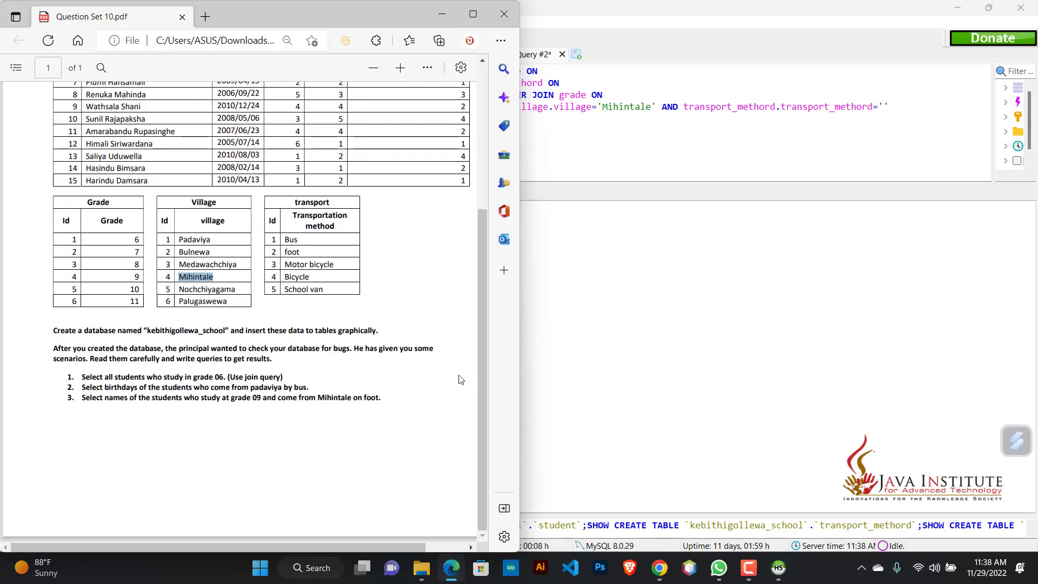
double_click(292, 252)
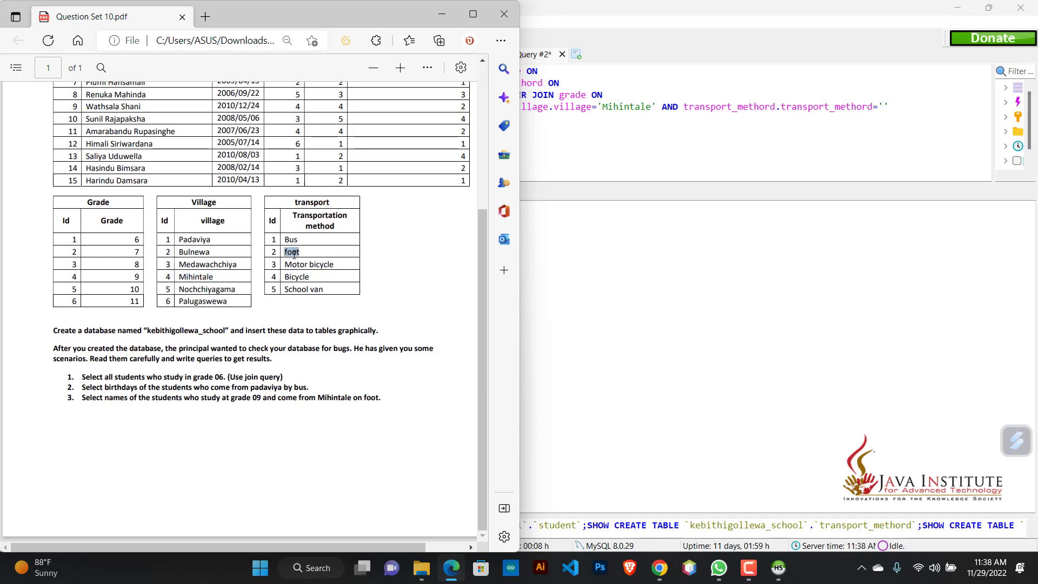
left_click(883, 132)
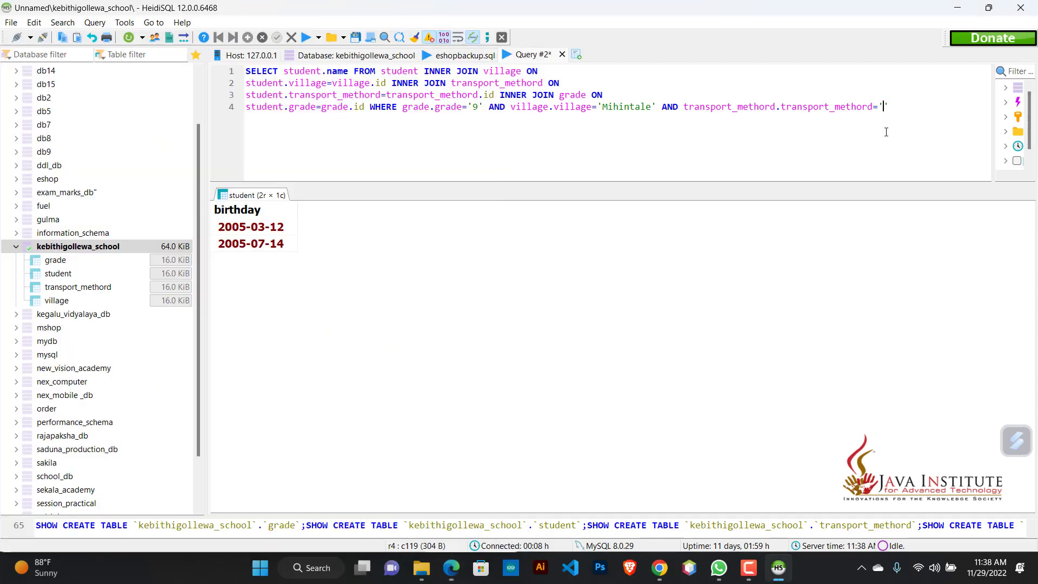
type("foot")
key("Right")
type(";")
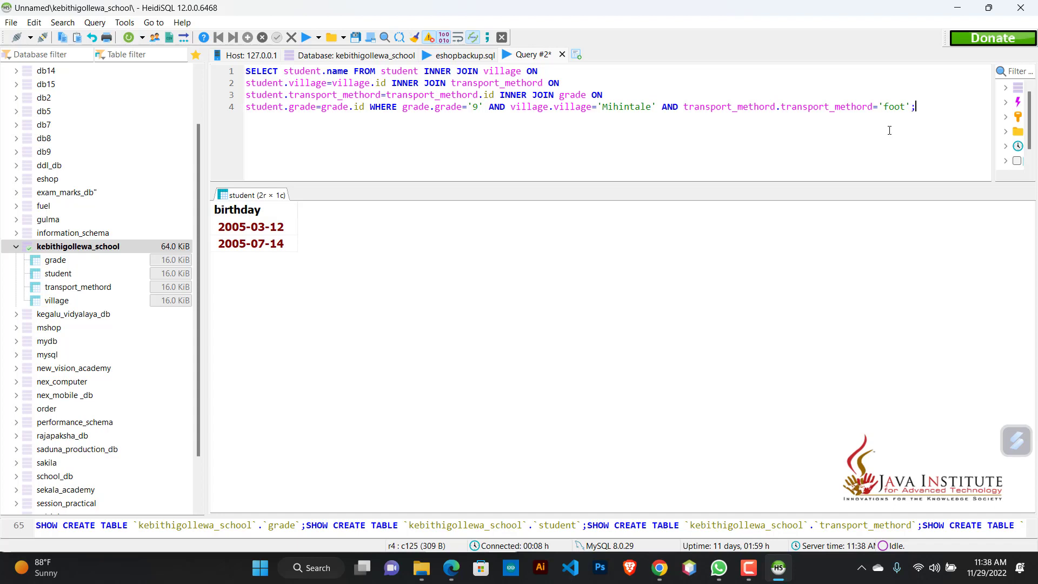
left_click(306, 39)
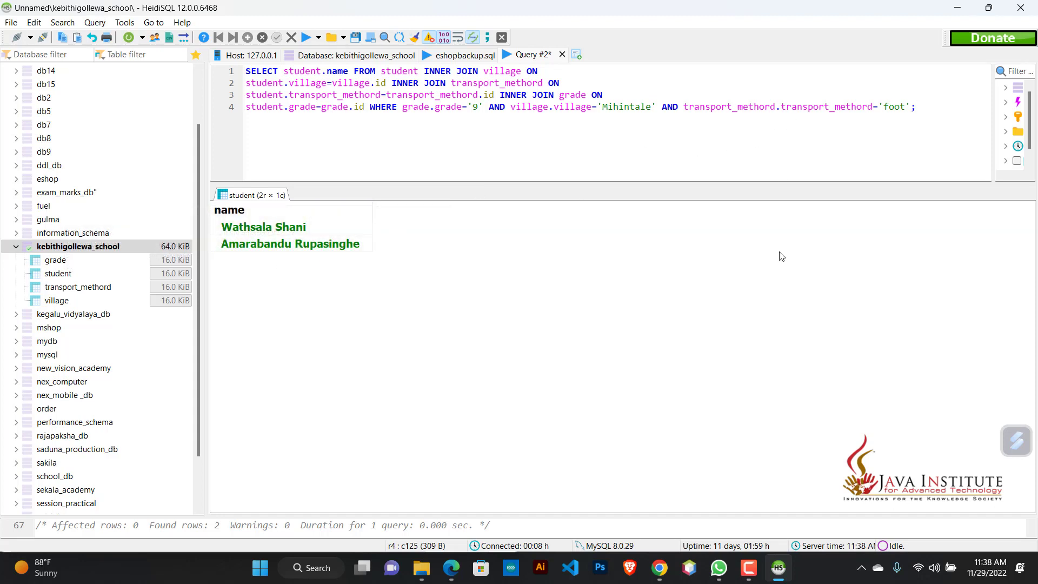
Step: Switch to the question PDF in Edge and check the student table against the query result
left_click(450, 567)
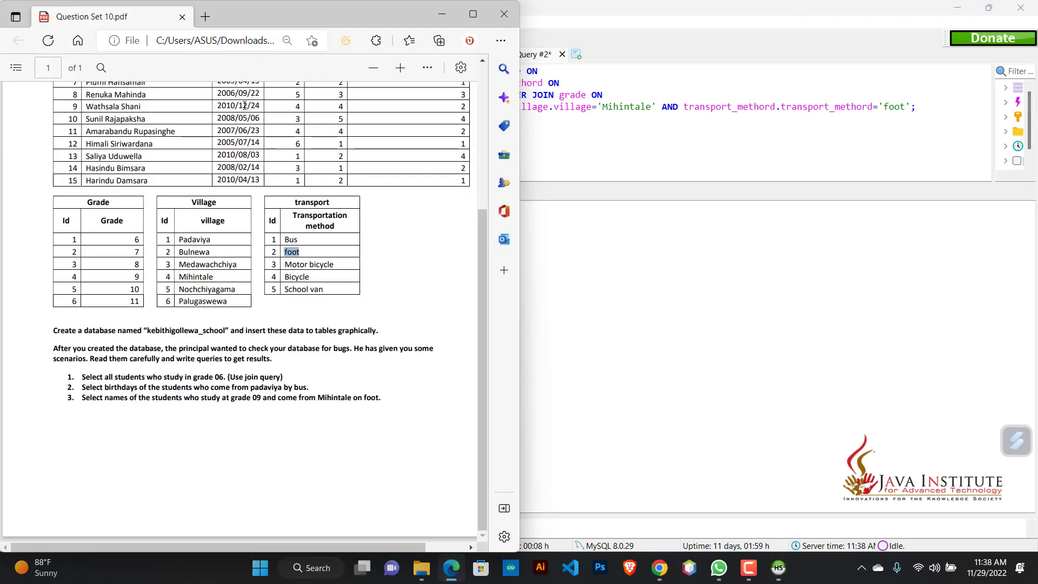
scroll(244, 200, "up", 3)
scroll(267, 203, "down", 4)
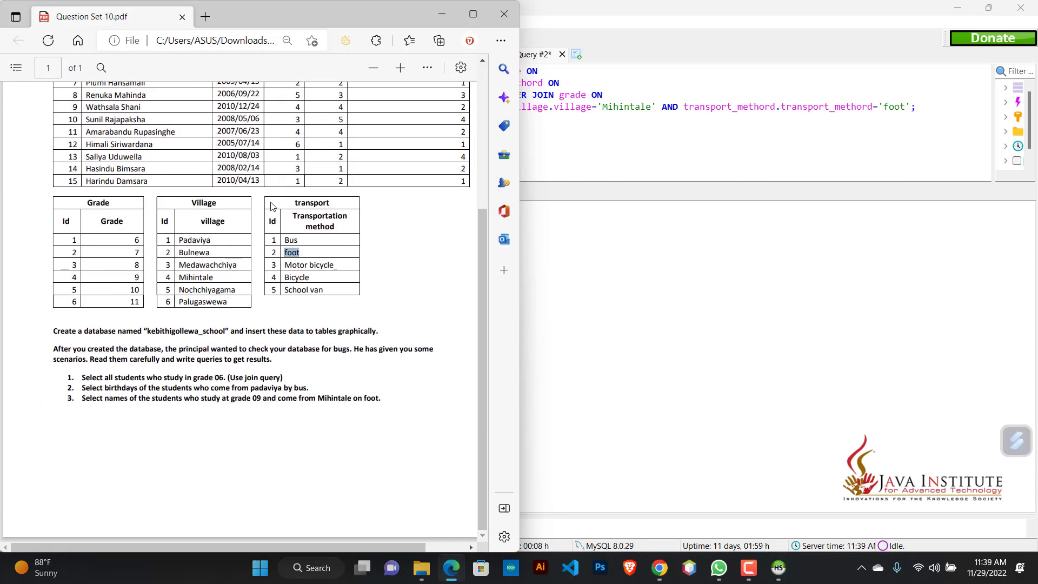